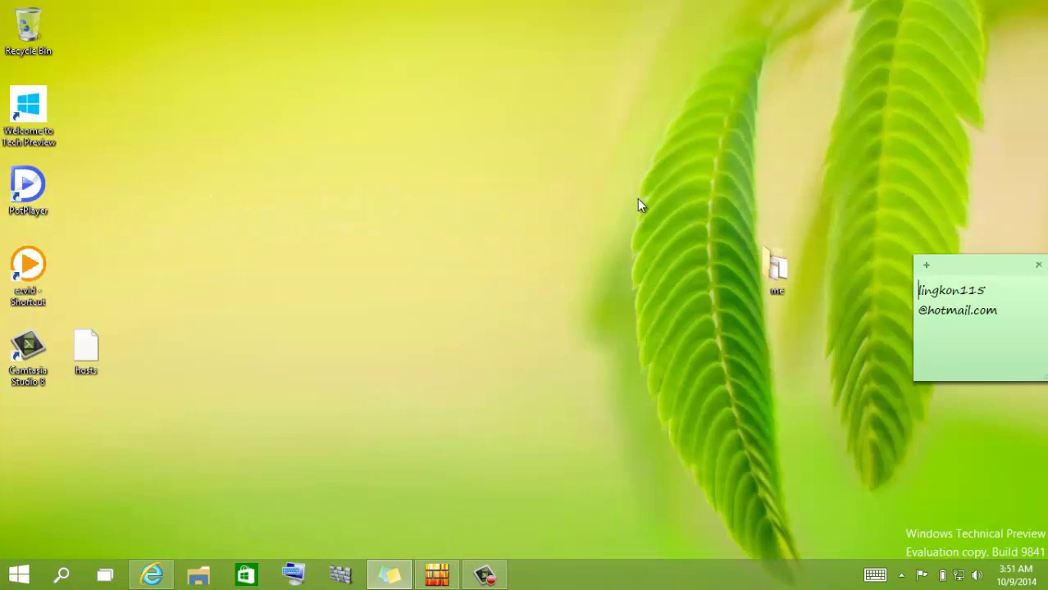
pyautogui.rightClick(638, 198)
pyautogui.click(670, 281)
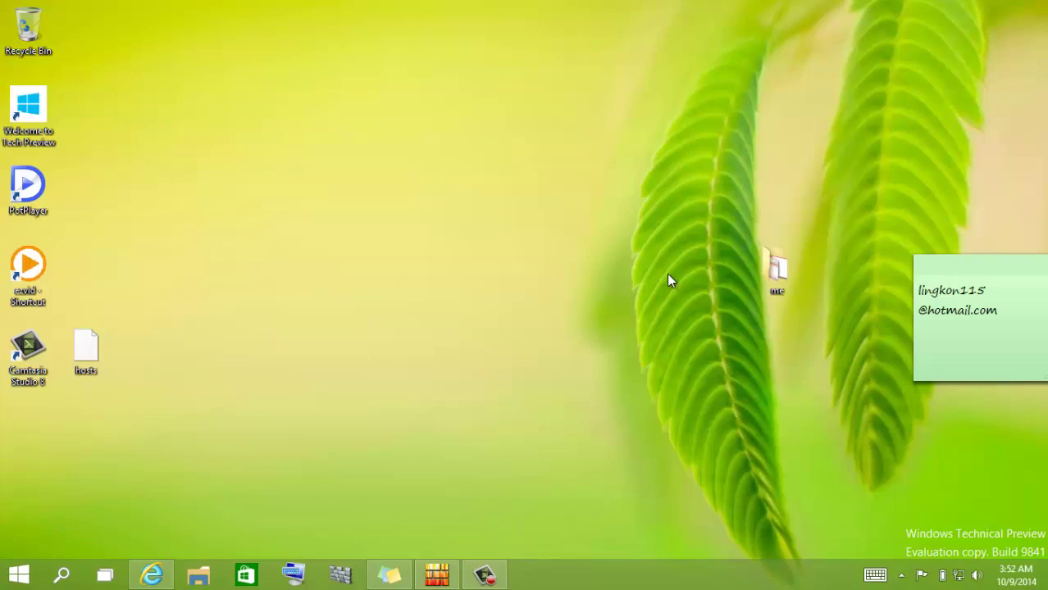
# Bring up the charms bar, look over its Settings pane with the system options, and dismiss it.
pyautogui.press('super+c')
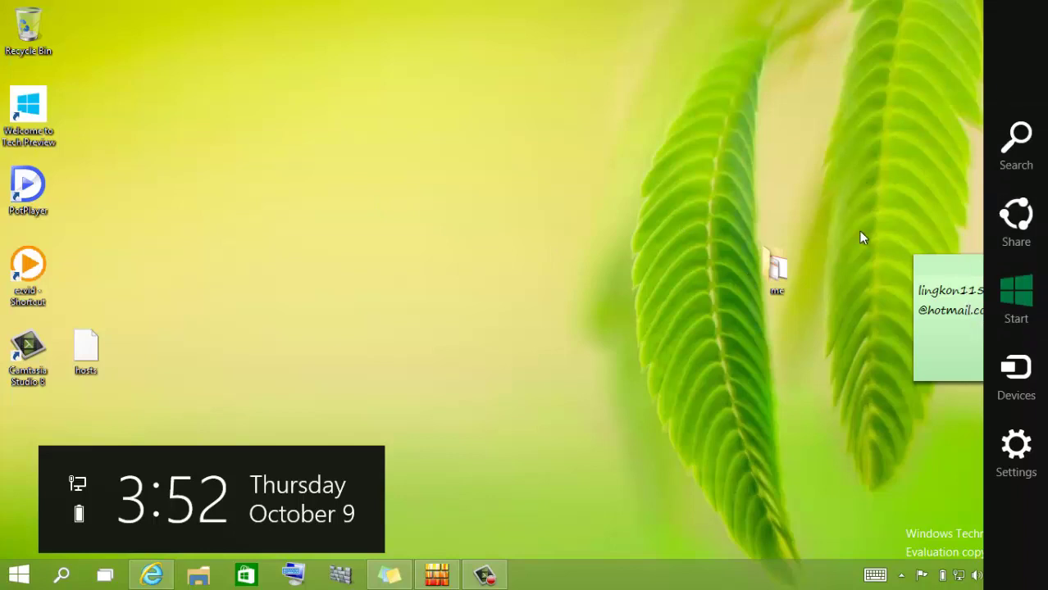
pyautogui.click(1018, 458)
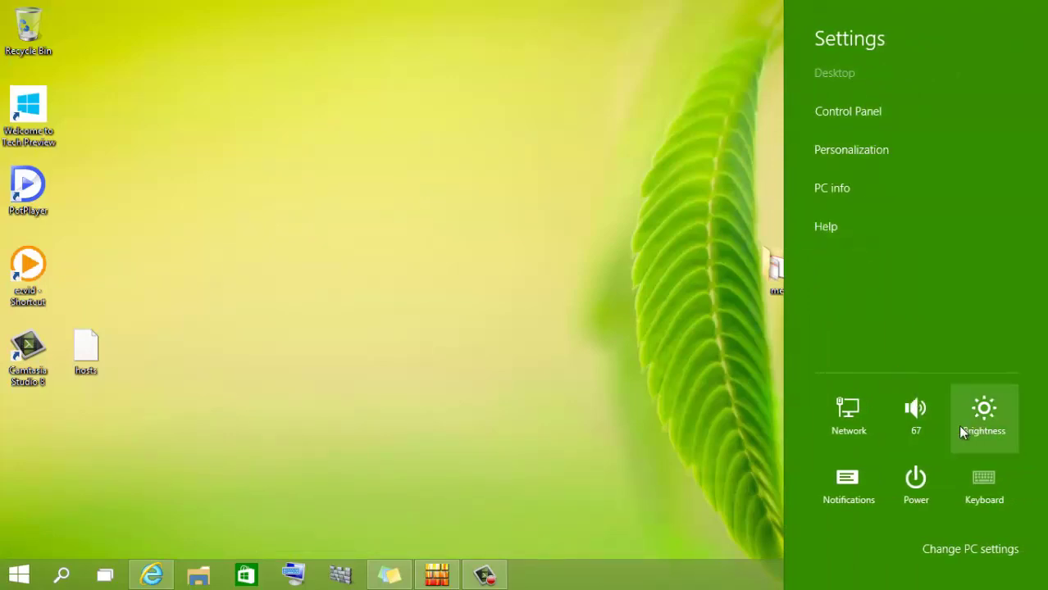
pyautogui.press('super+c')
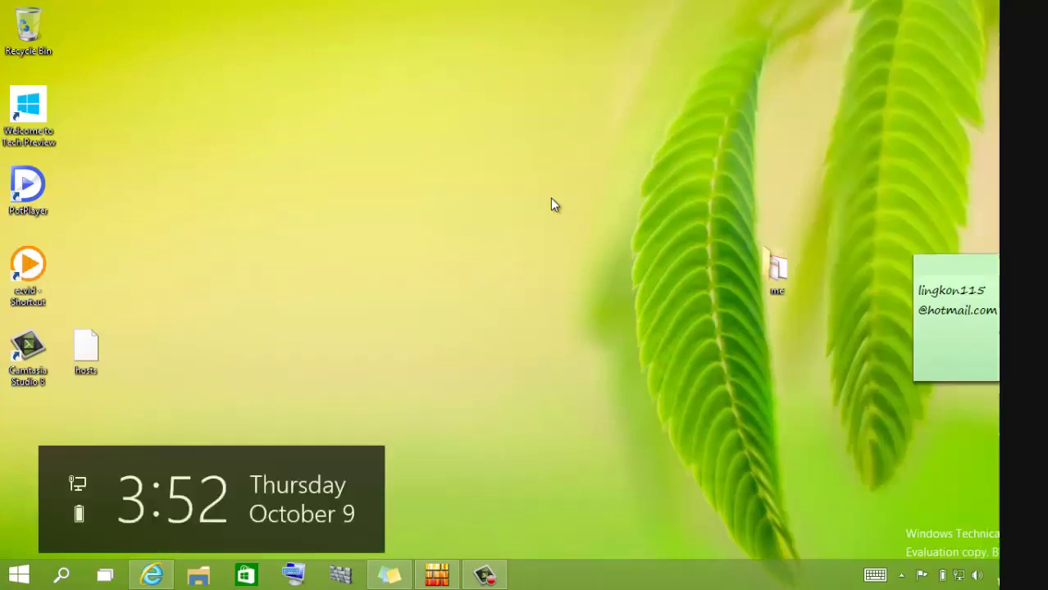
pyautogui.press('super+c')
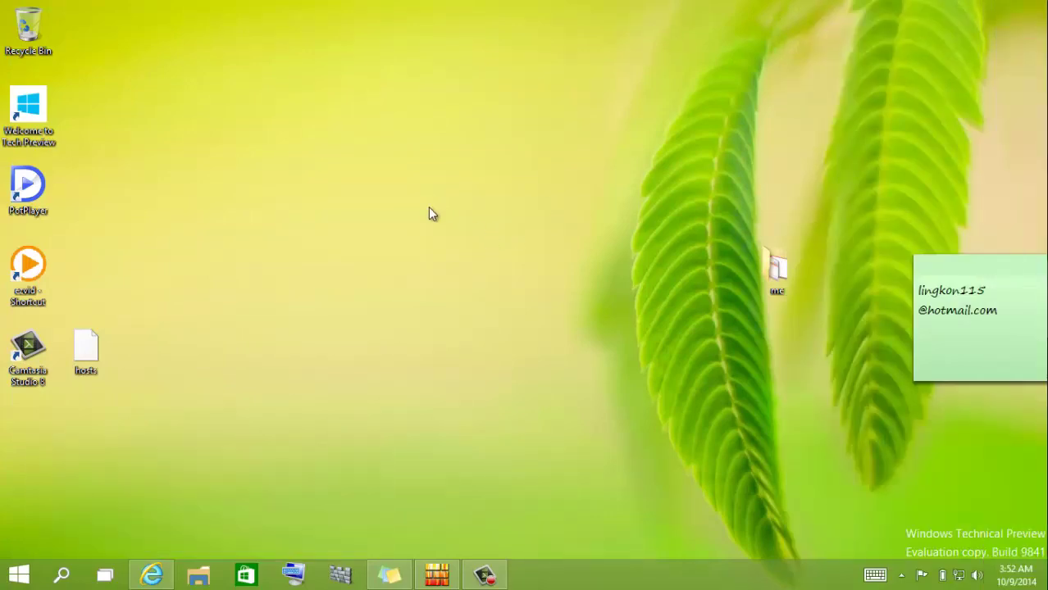
pyautogui.press('super+c')
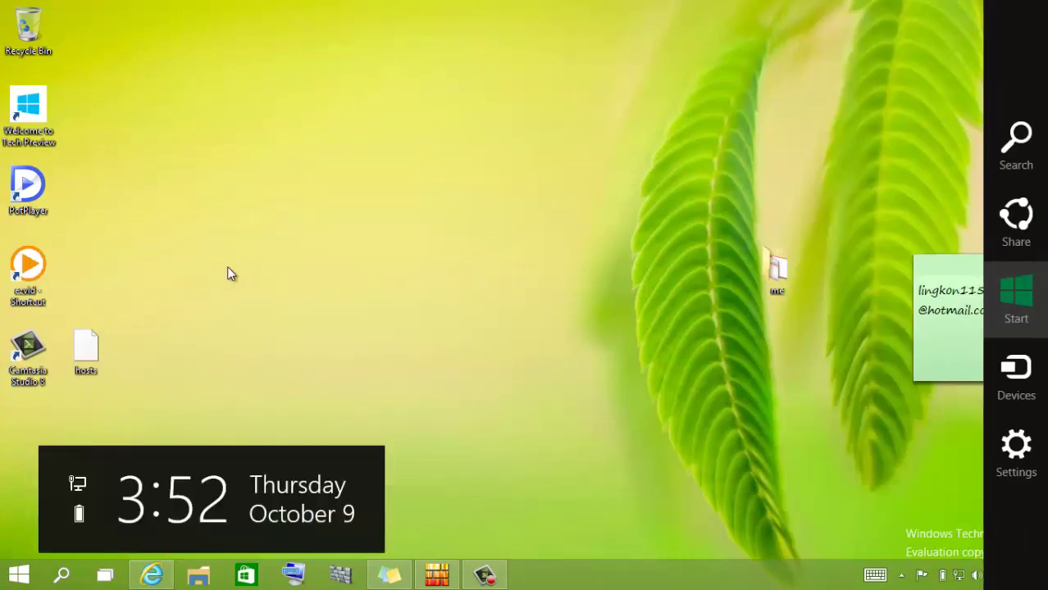
pyautogui.press('super+c')
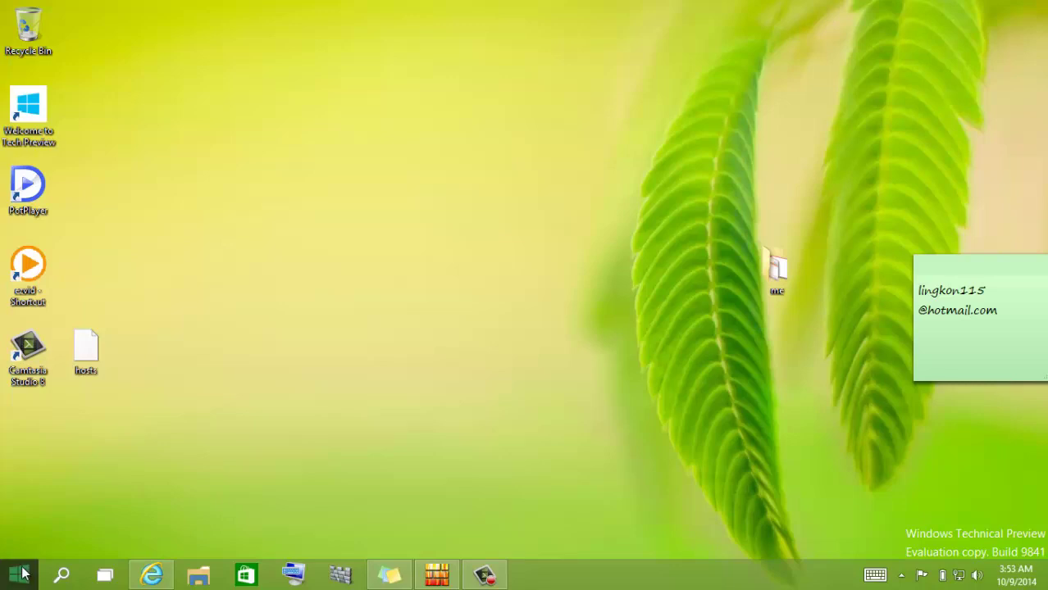
# Look over the Start menu's tiles, All Apps list and search field, then close the menu.
pyautogui.click(10, 575)
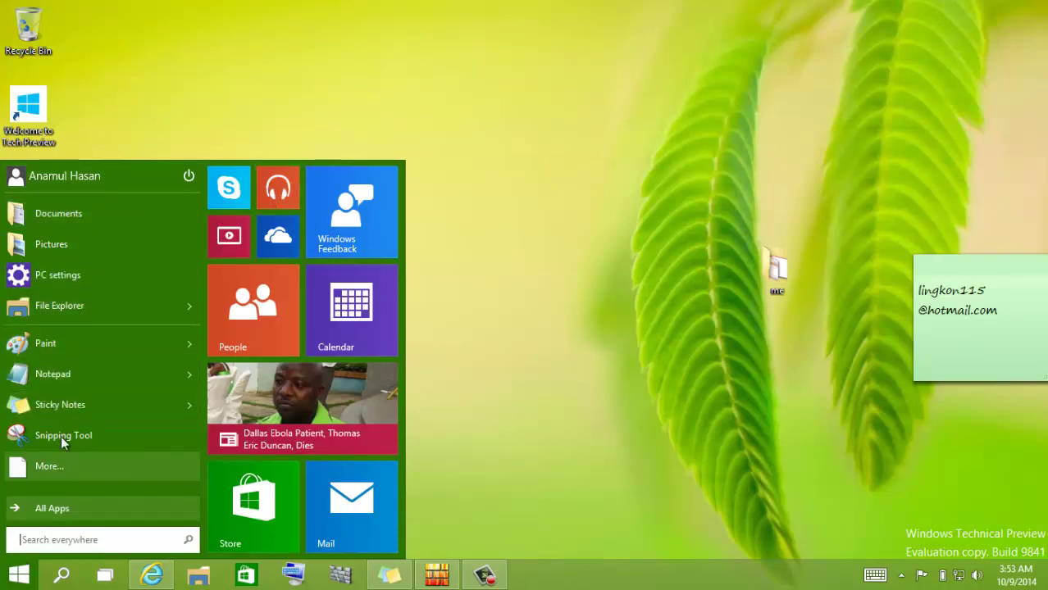
pyautogui.click(57, 503)
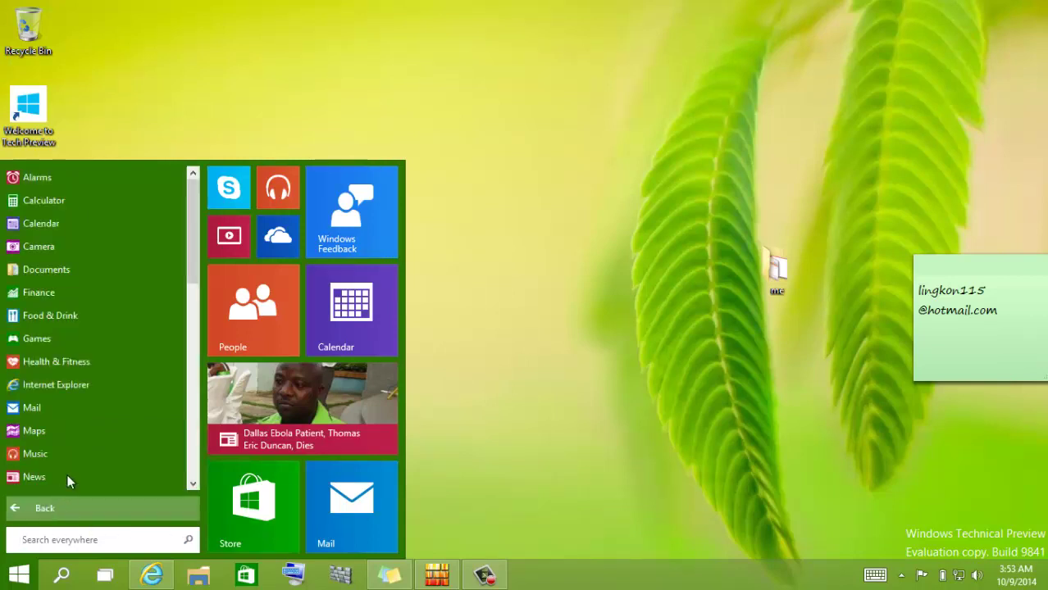
pyautogui.click(47, 509)
pyautogui.click(47, 509)
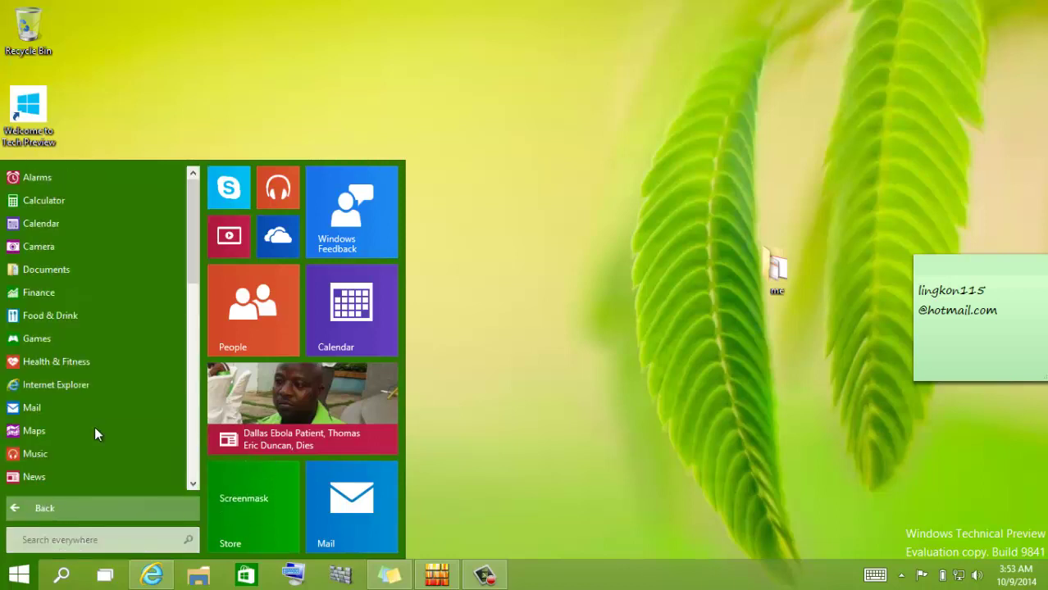
pyautogui.moveTo(193, 248)
pyautogui.mouseDown()
pyautogui.moveTo(193, 456)
pyautogui.moveTo(211, 277)
pyautogui.moveTo(204, 240)
pyautogui.mouseUp()
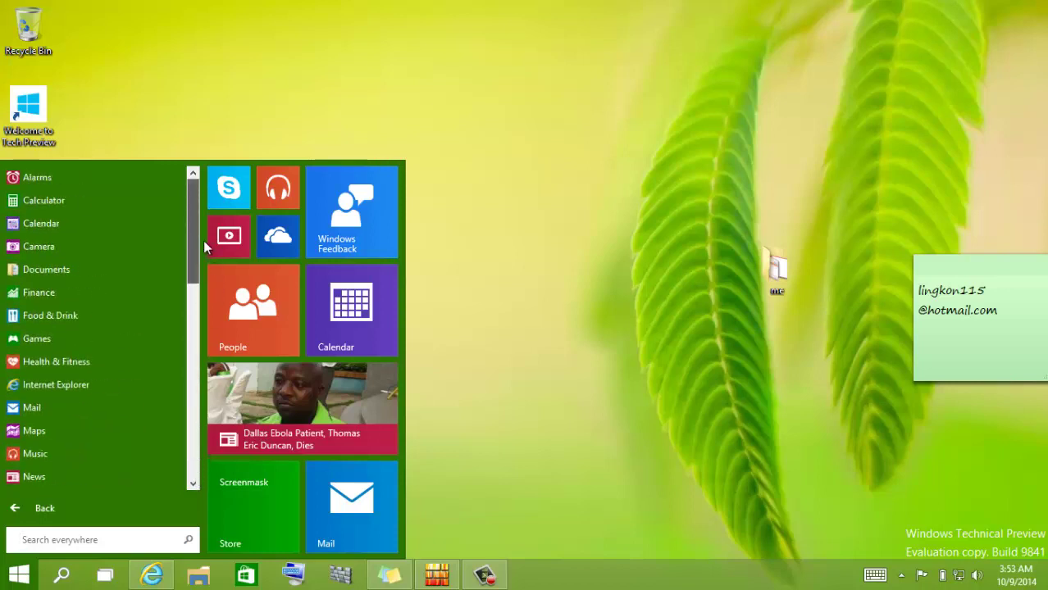
pyautogui.click(86, 535)
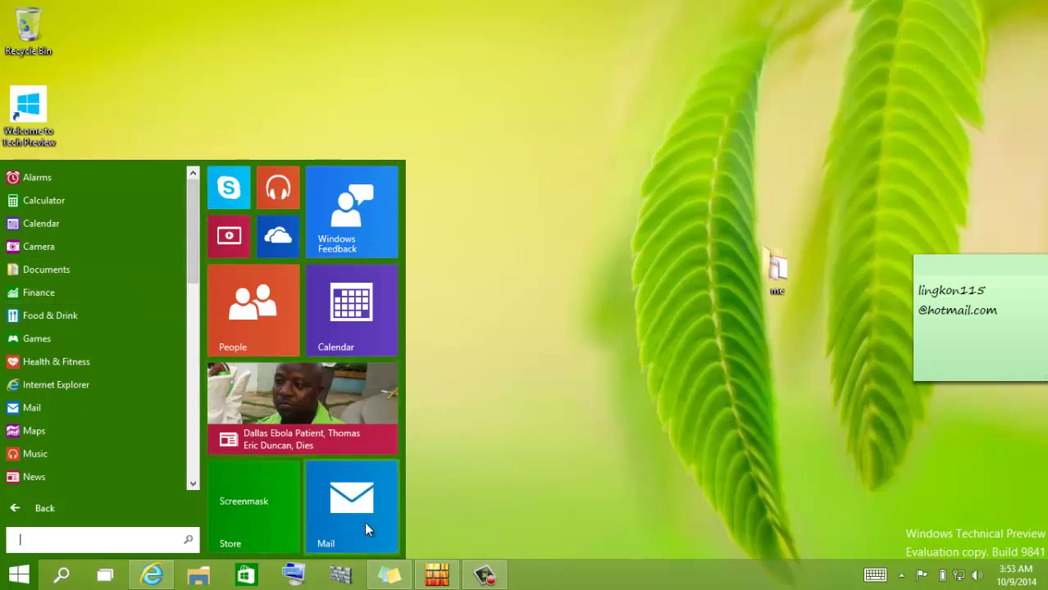
pyautogui.click(602, 395)
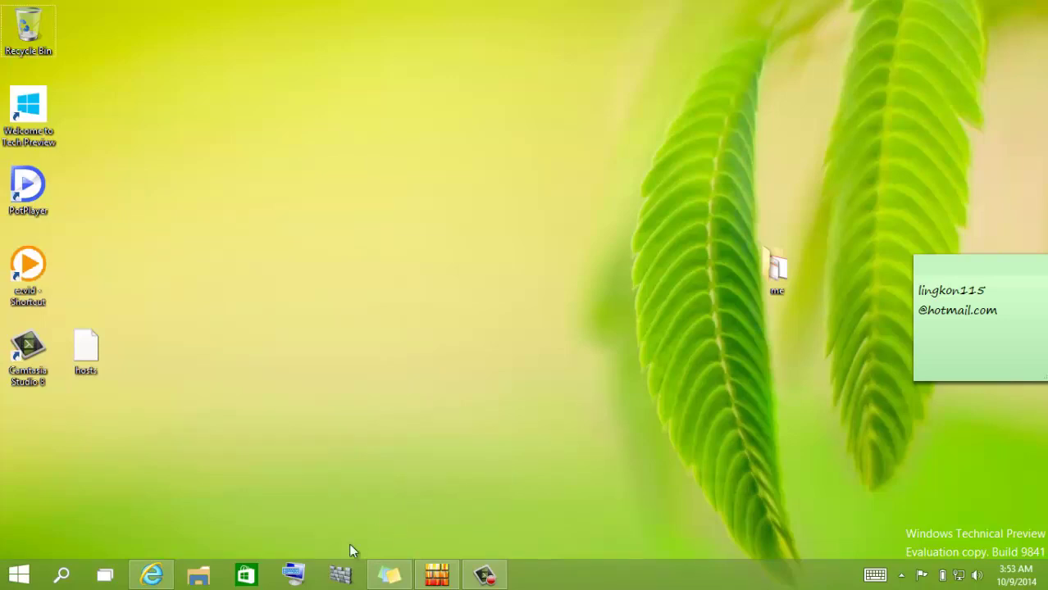
# Check the PC protection status in Windows Defender, then close it and return to the desktop.
pyautogui.click(340, 576)
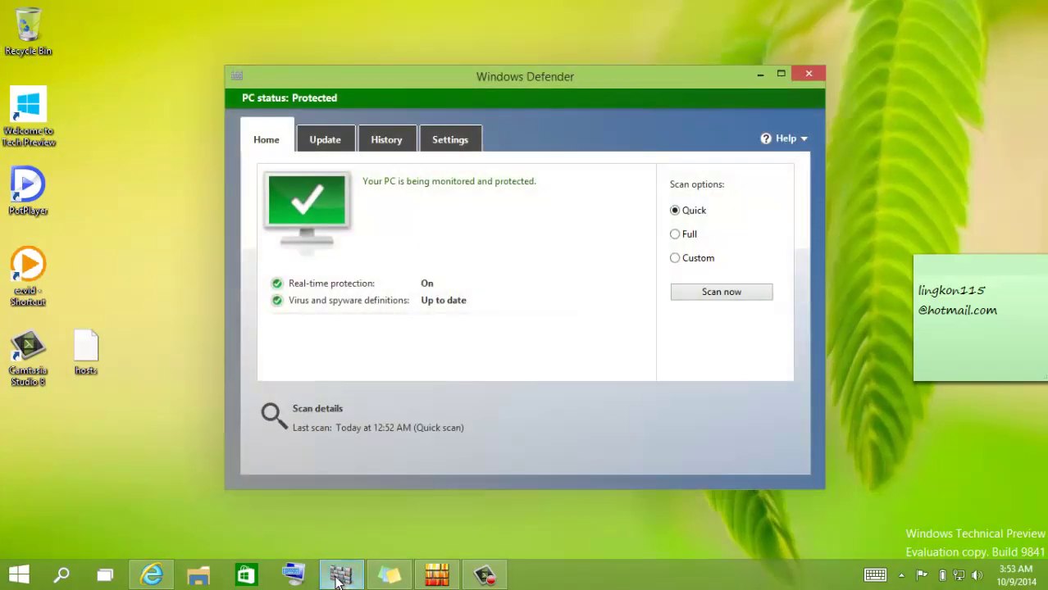
pyautogui.click(818, 72)
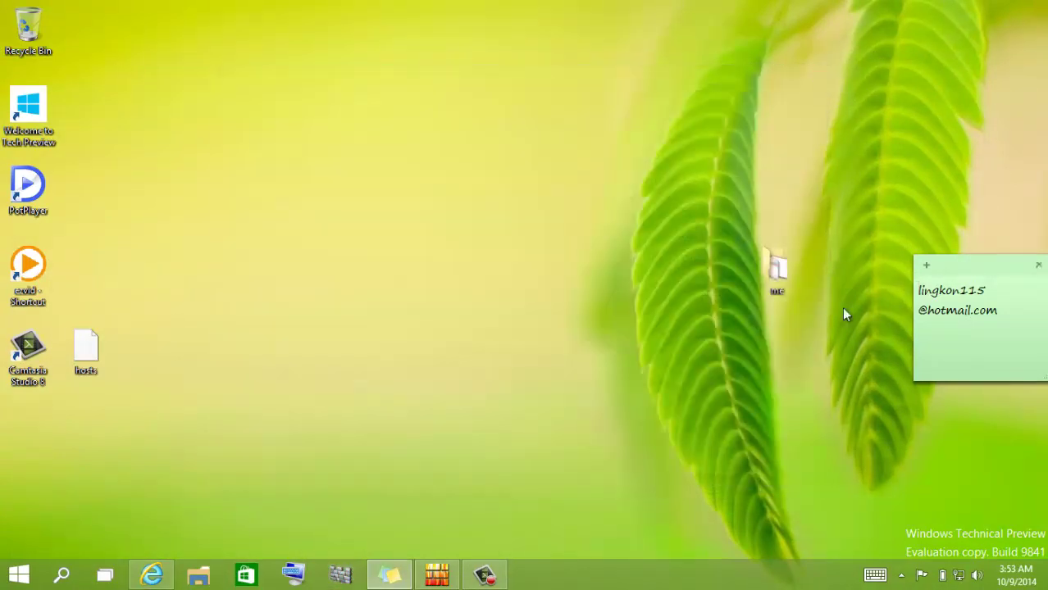
pyautogui.click(269, 299)
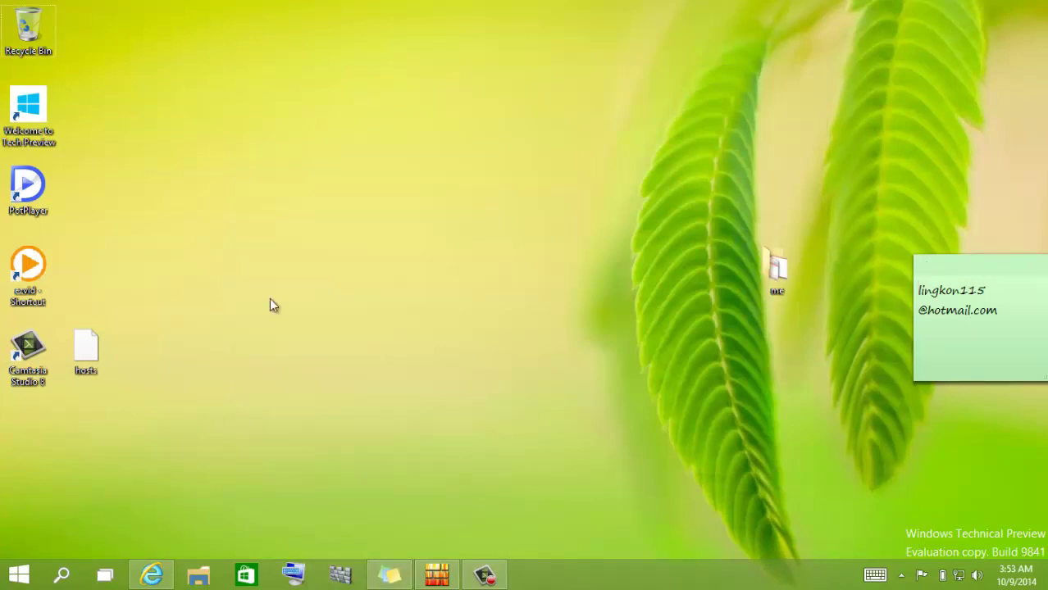
# Switch to File Explorer and view the Home, This PC, Downloads, Videos and Desktop locations, ending at This PC.
pyautogui.moveTo(152, 575)
pyautogui.press('super+e')
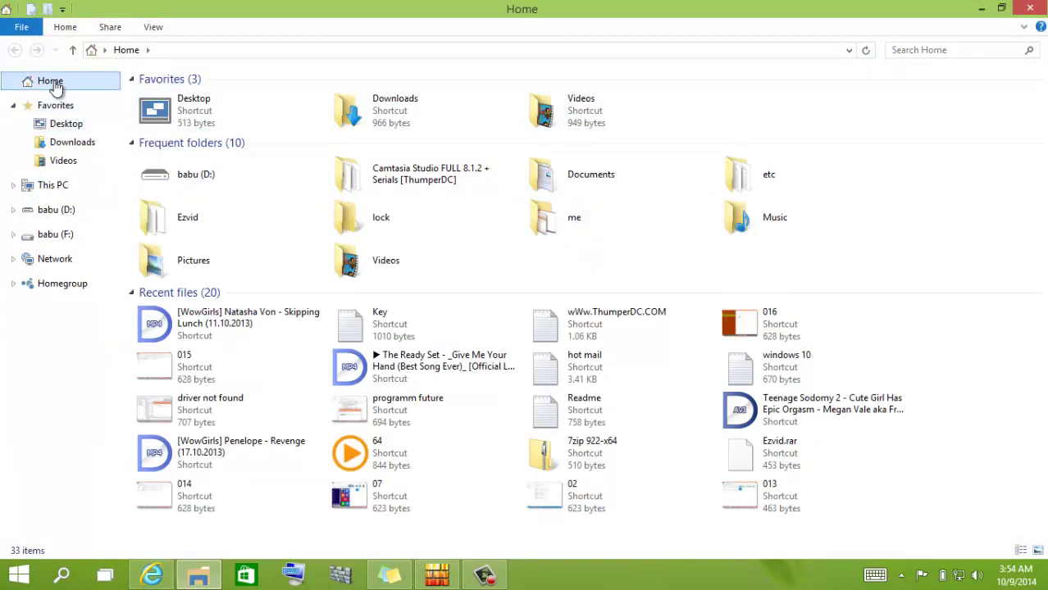
pyautogui.click(47, 188)
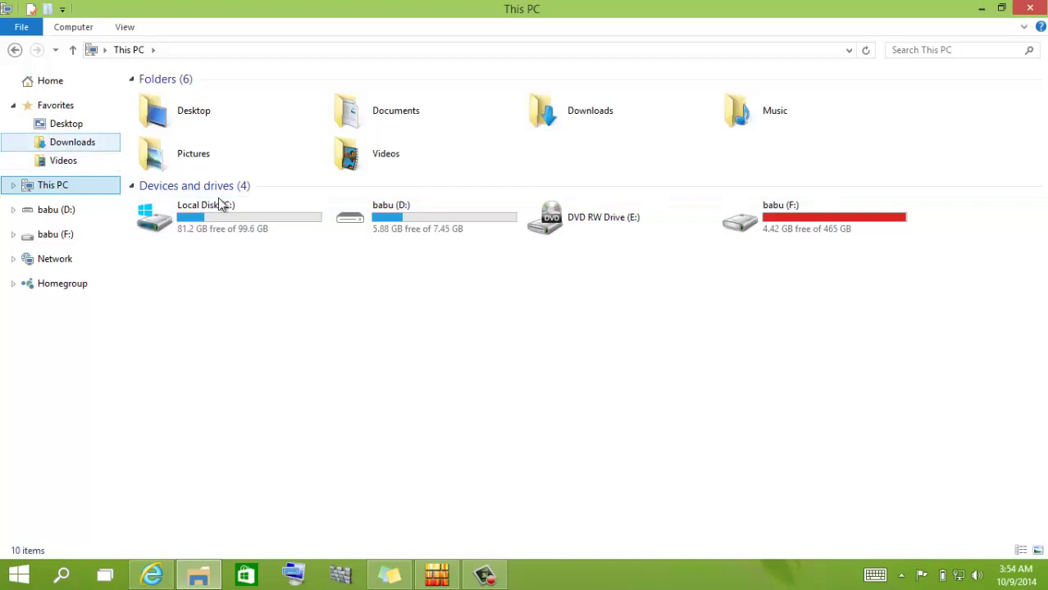
pyautogui.click(72, 145)
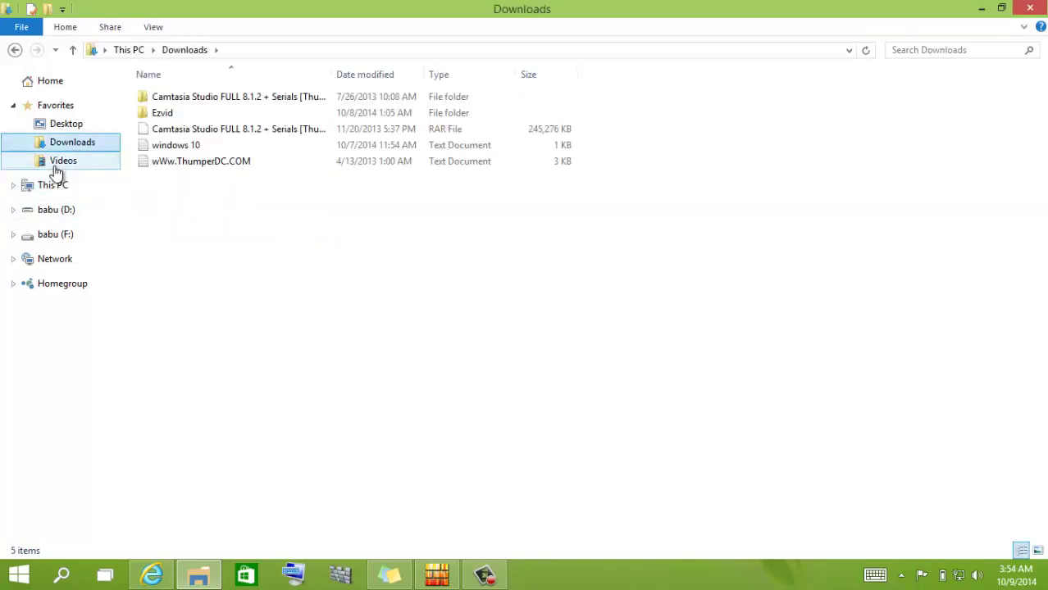
pyautogui.click(56, 166)
pyautogui.click(66, 128)
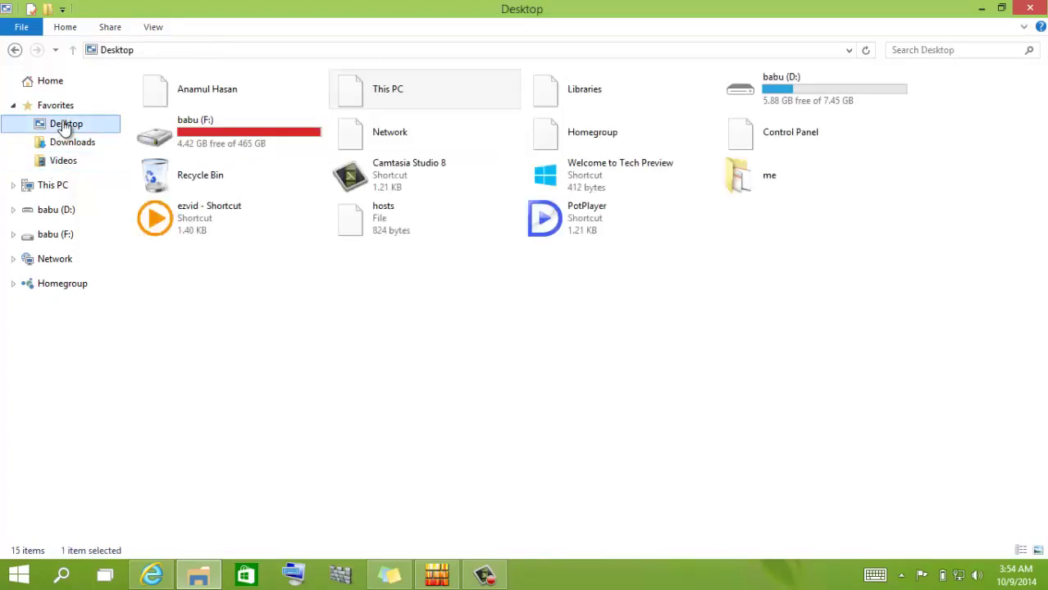
pyautogui.click(264, 315)
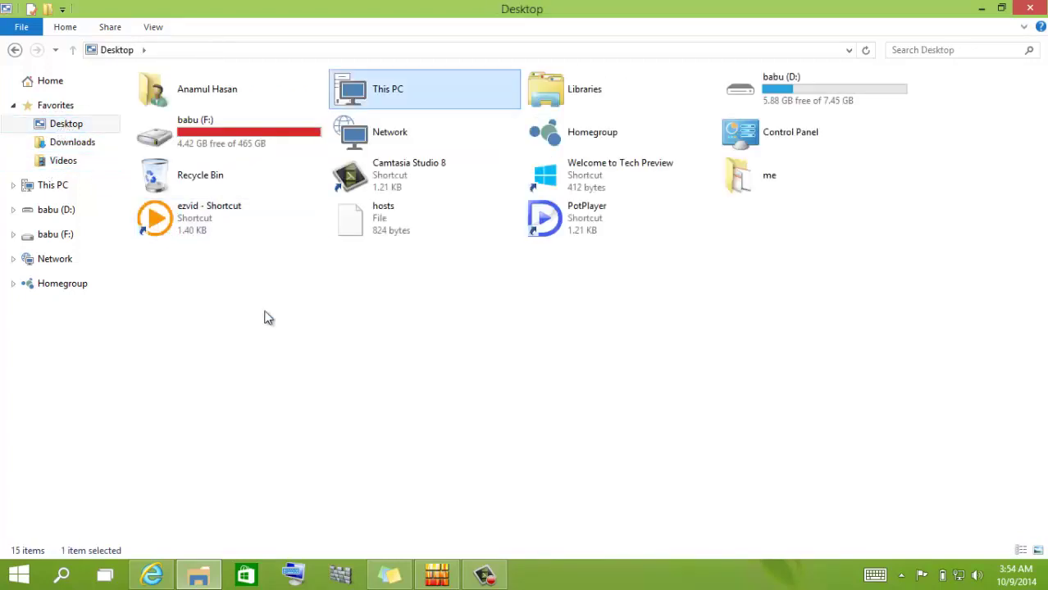
pyautogui.click(41, 188)
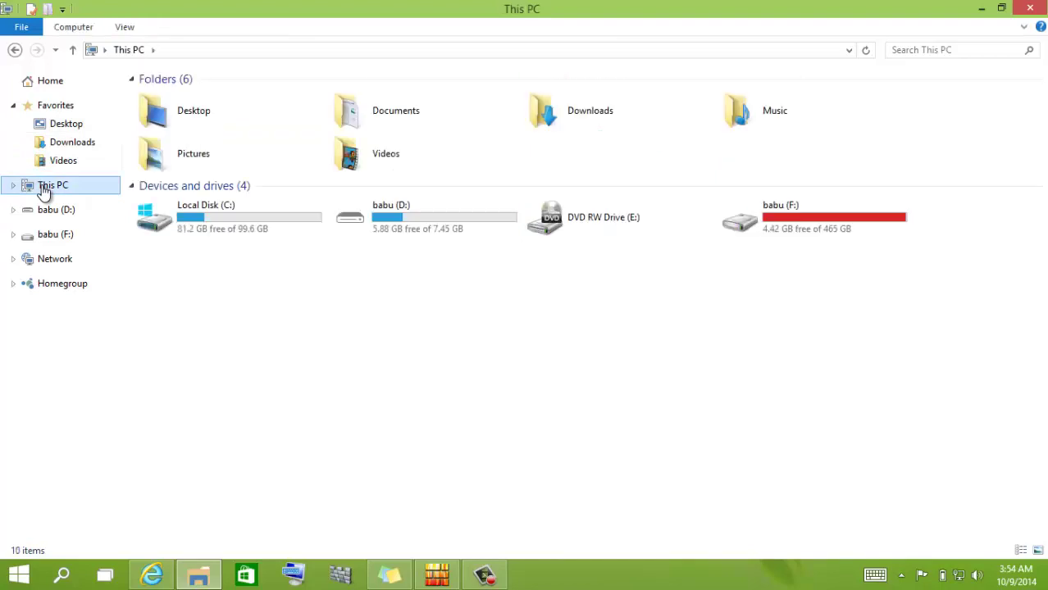
# Go to the Pictures folder and examine the Home, Share and View ribbon commands available there.
pyautogui.doubleClick(204, 158)
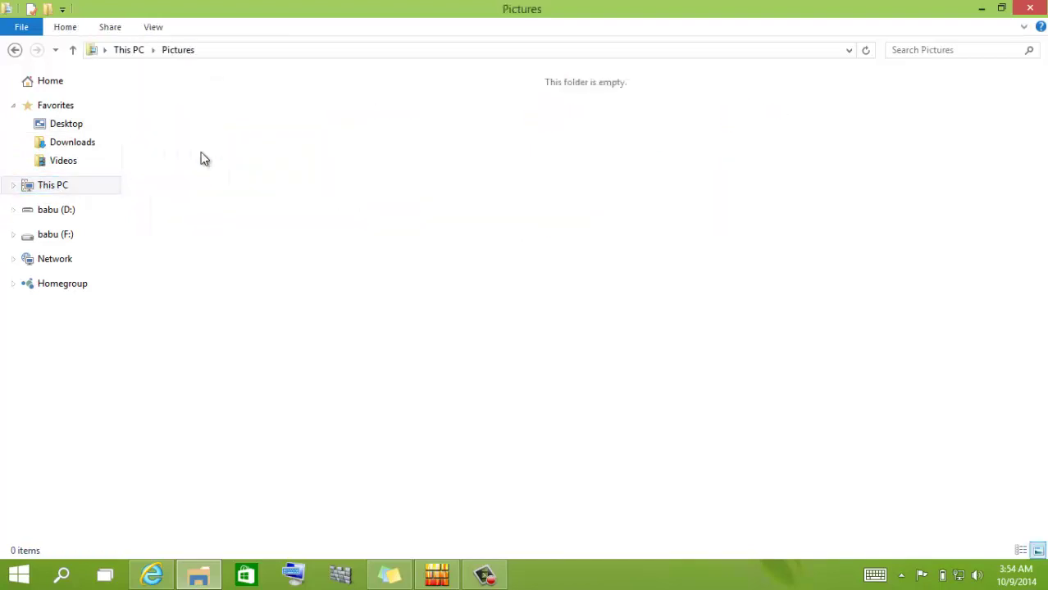
pyautogui.click(60, 28)
pyautogui.click(71, 30)
pyautogui.click(66, 27)
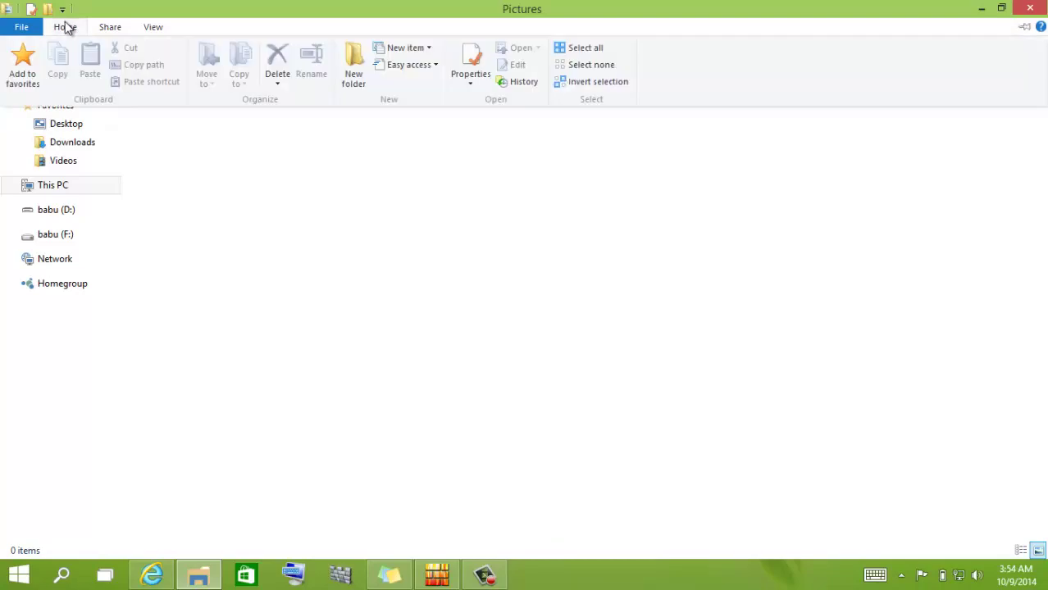
pyautogui.click(103, 30)
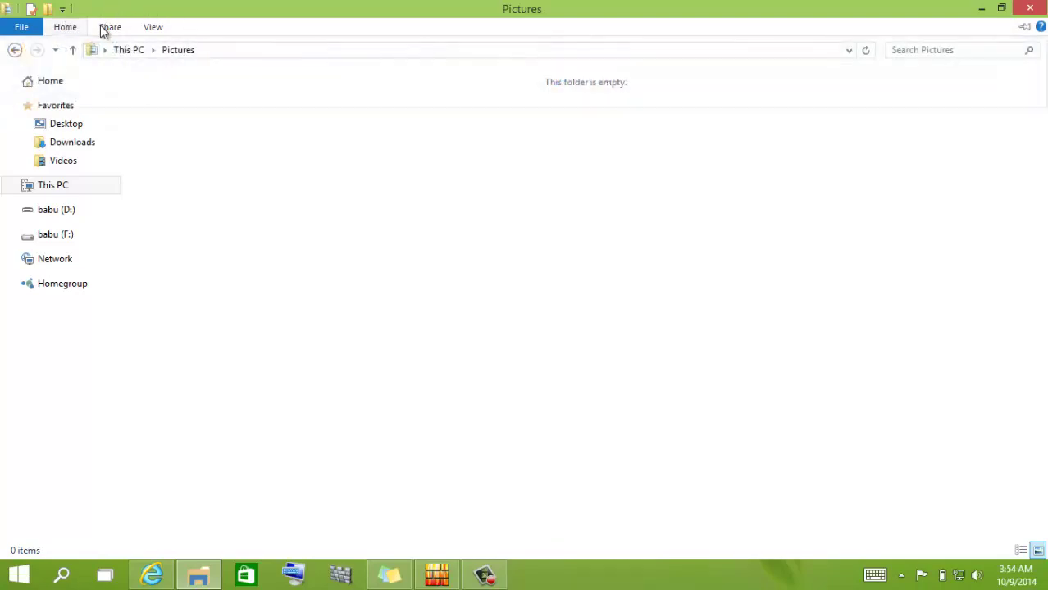
pyautogui.click(104, 31)
pyautogui.click(153, 29)
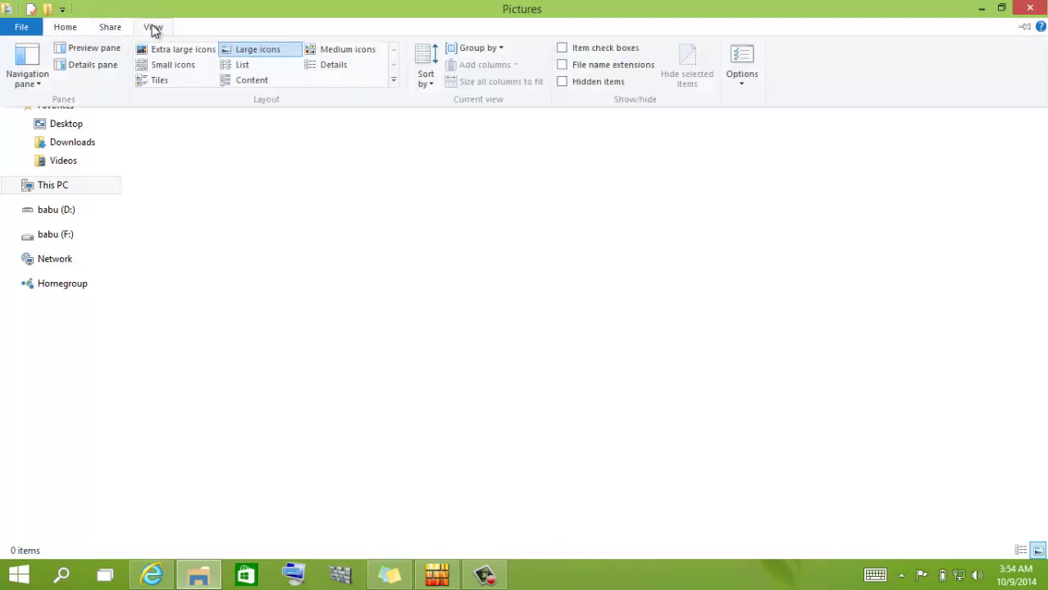
pyautogui.click(174, 239)
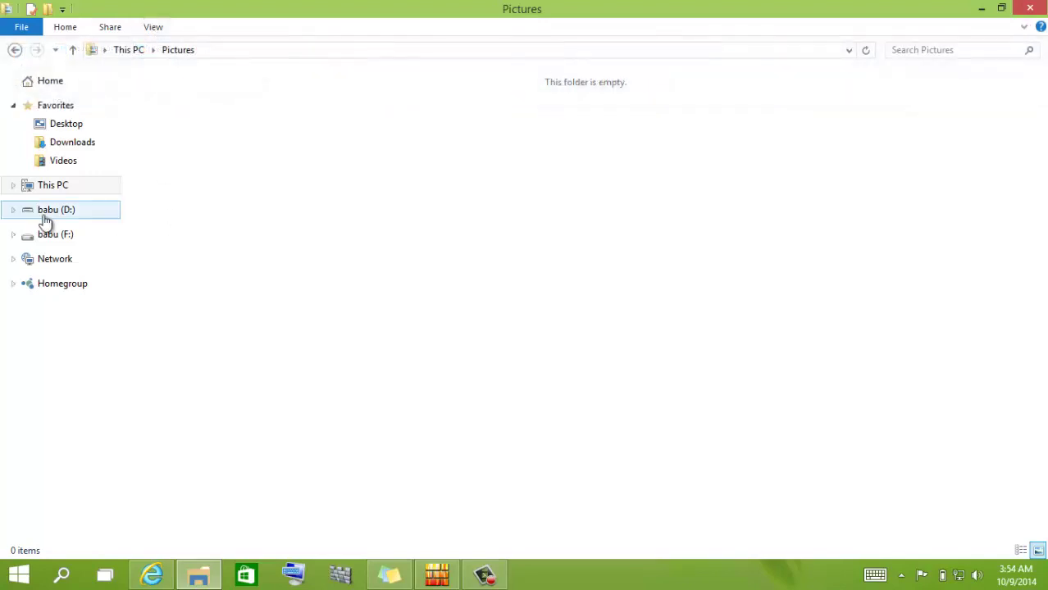
# Browse to the song folder on the F: drive.
pyautogui.click(52, 236)
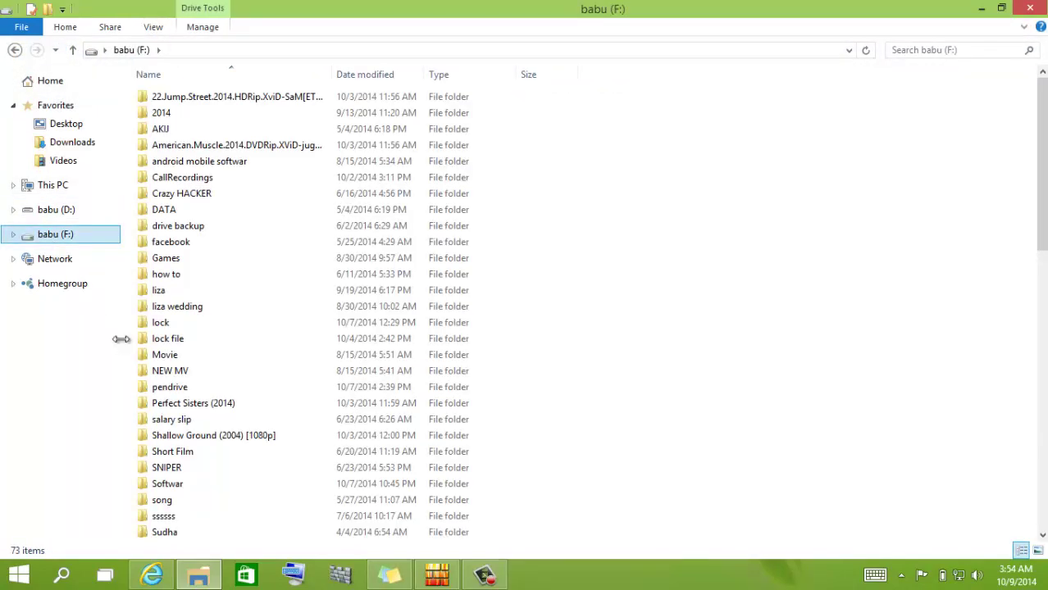
pyautogui.click(148, 419)
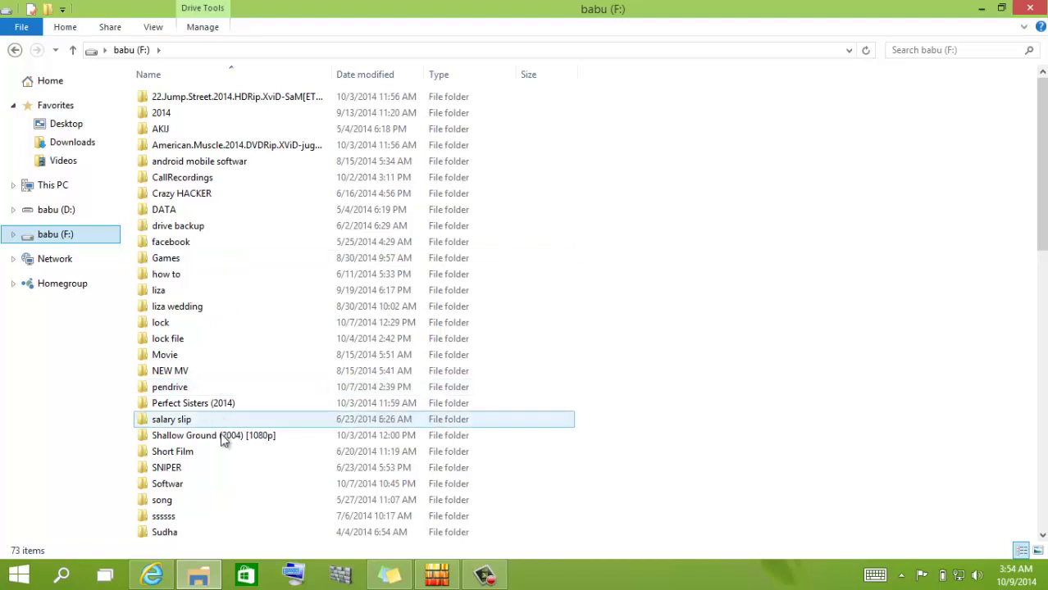
pyautogui.click(205, 515)
pyautogui.doubleClick(173, 502)
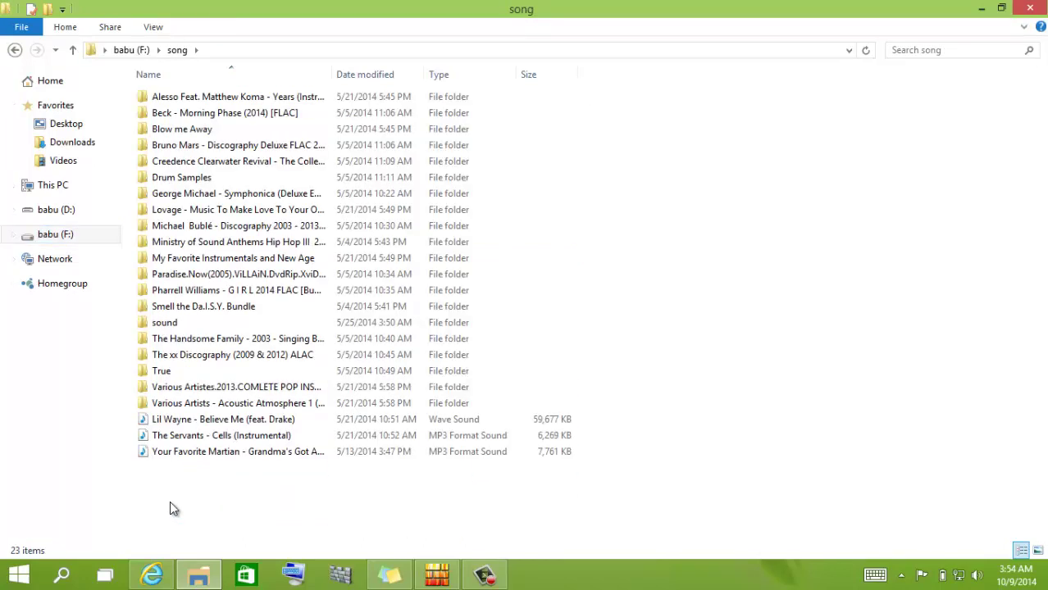
# Examine the layout, file management and sharing commands available for the song folder.
pyautogui.click(152, 29)
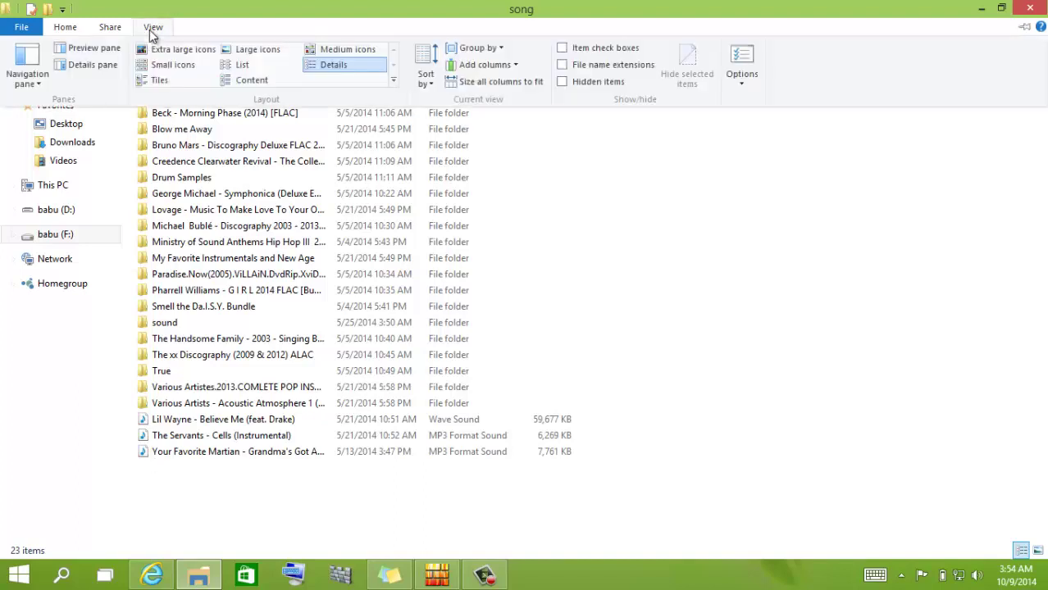
pyautogui.click(105, 29)
pyautogui.click(78, 28)
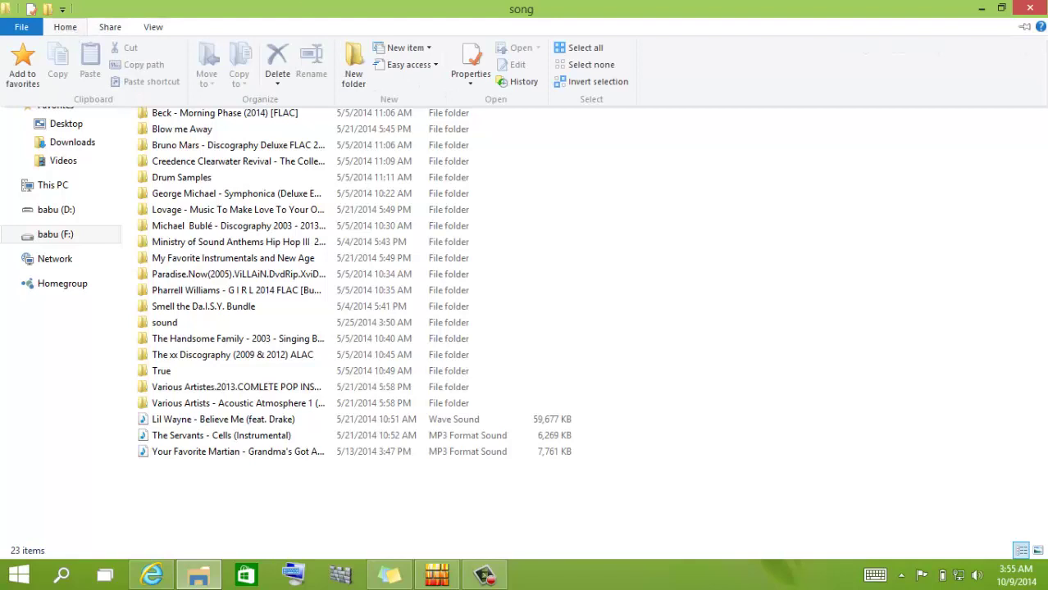
pyautogui.click(68, 30)
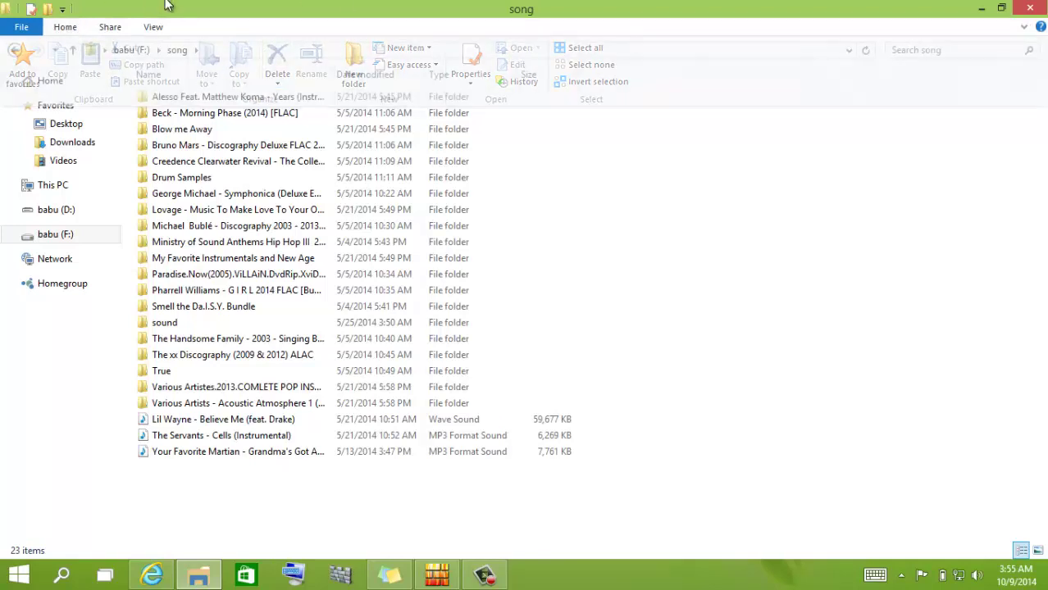
pyautogui.click(69, 31)
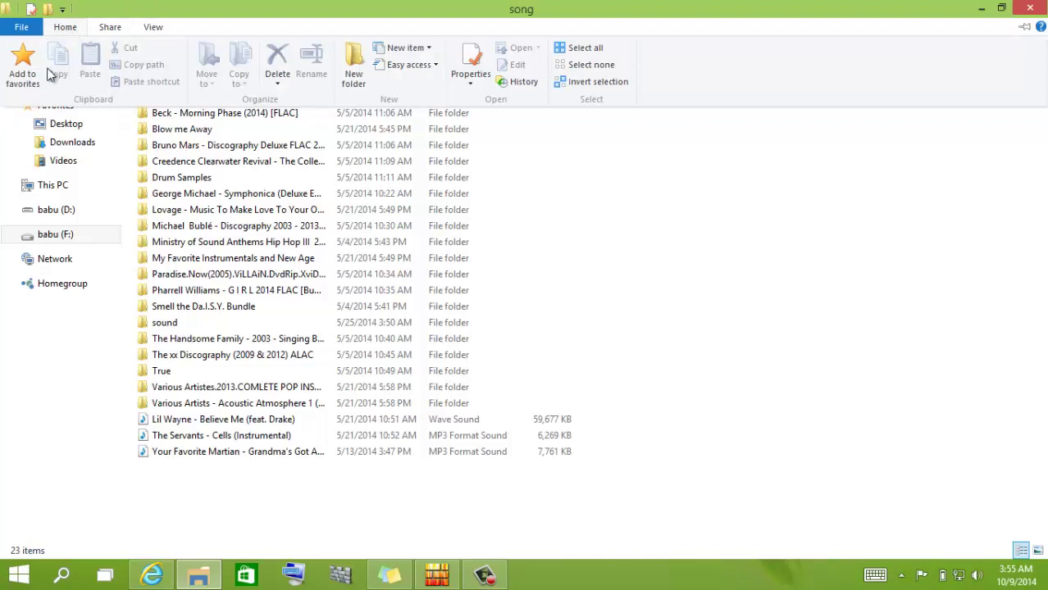
pyautogui.click(111, 27)
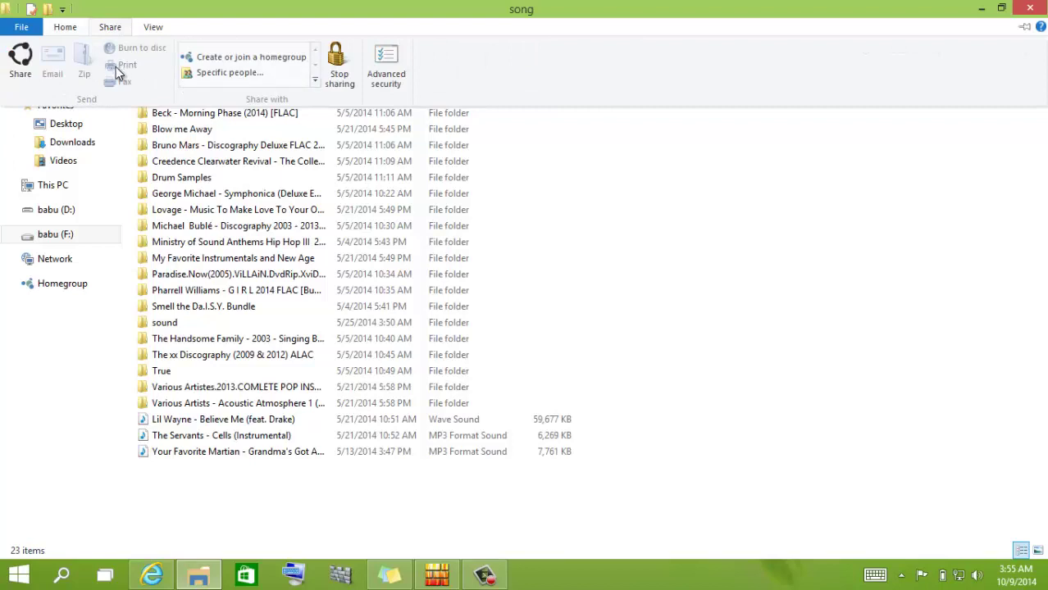
# Examine the song folder's view options and the File commands for new windows, command prompt, PowerShell and Help.
pyautogui.click(153, 28)
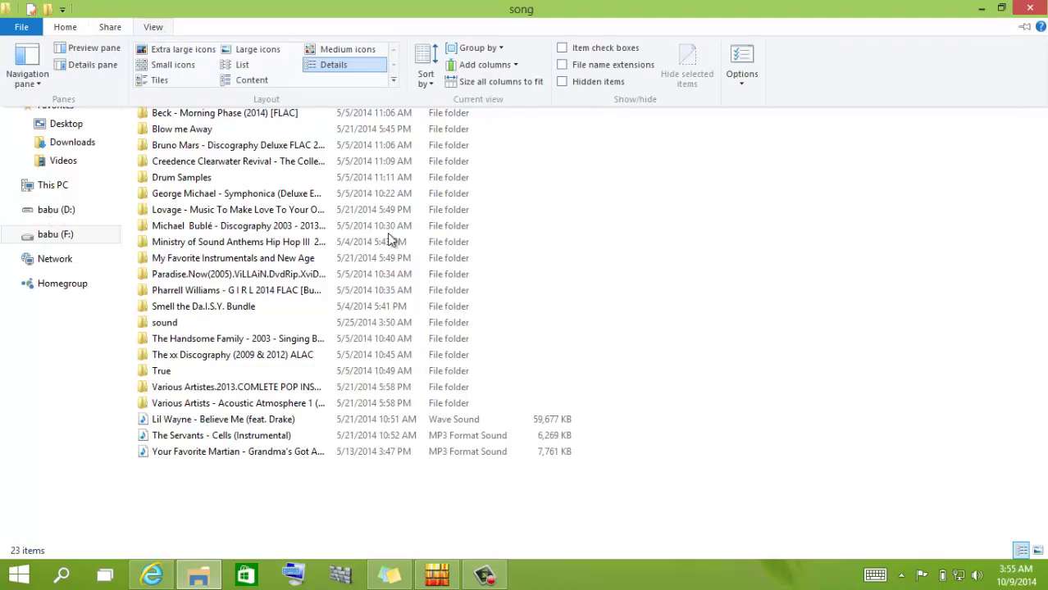
pyautogui.click(23, 29)
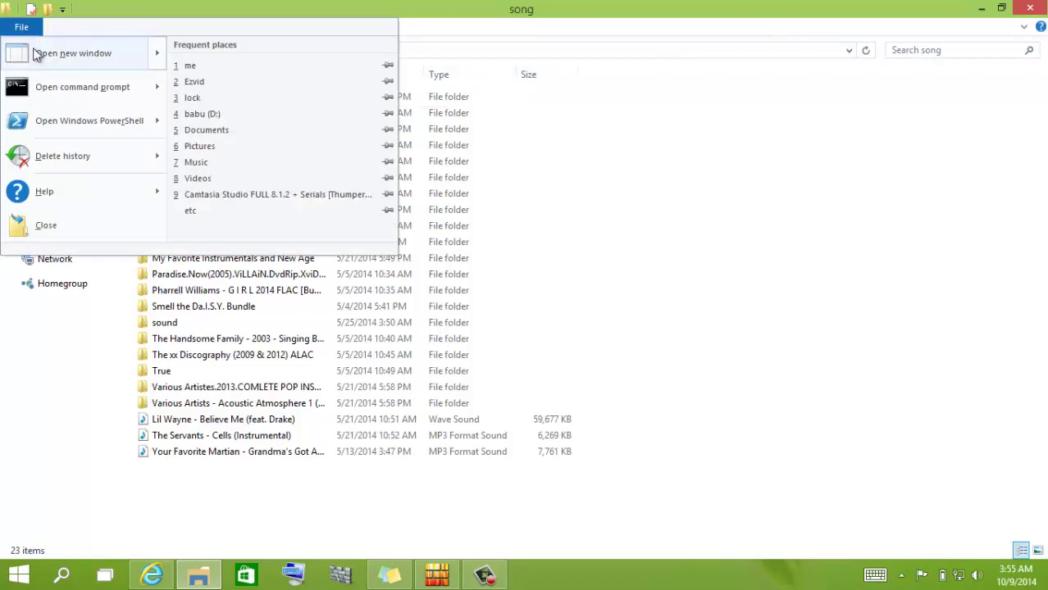
pyautogui.moveTo(48, 54)
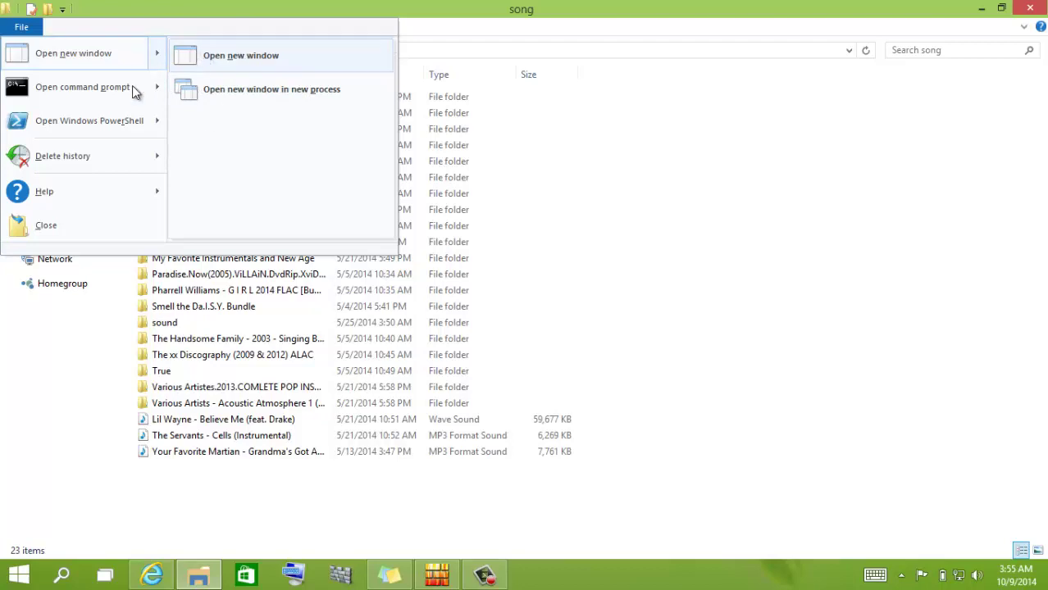
pyautogui.moveTo(67, 92)
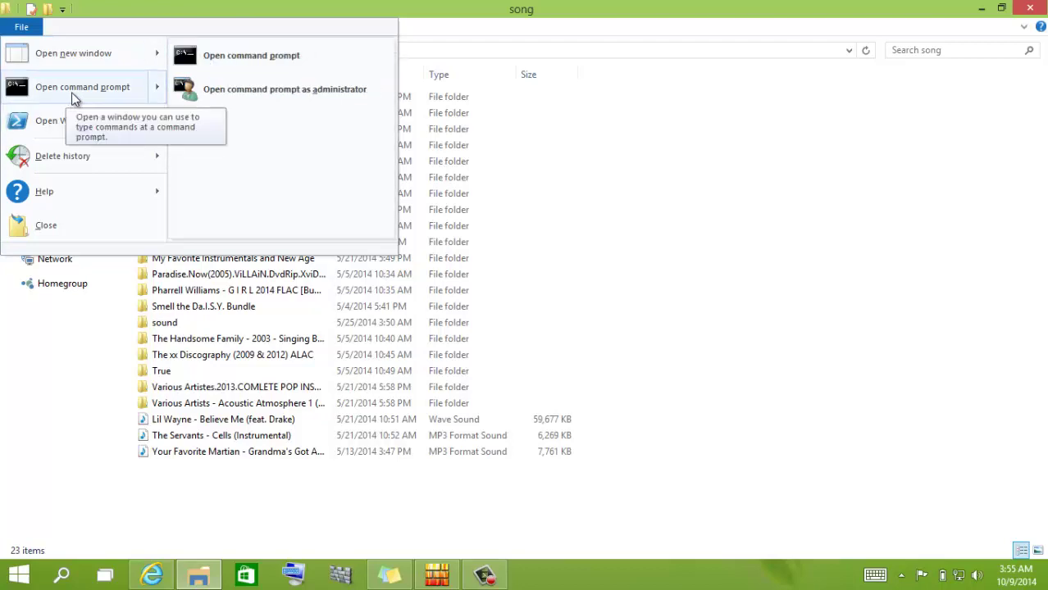
pyautogui.moveTo(93, 110)
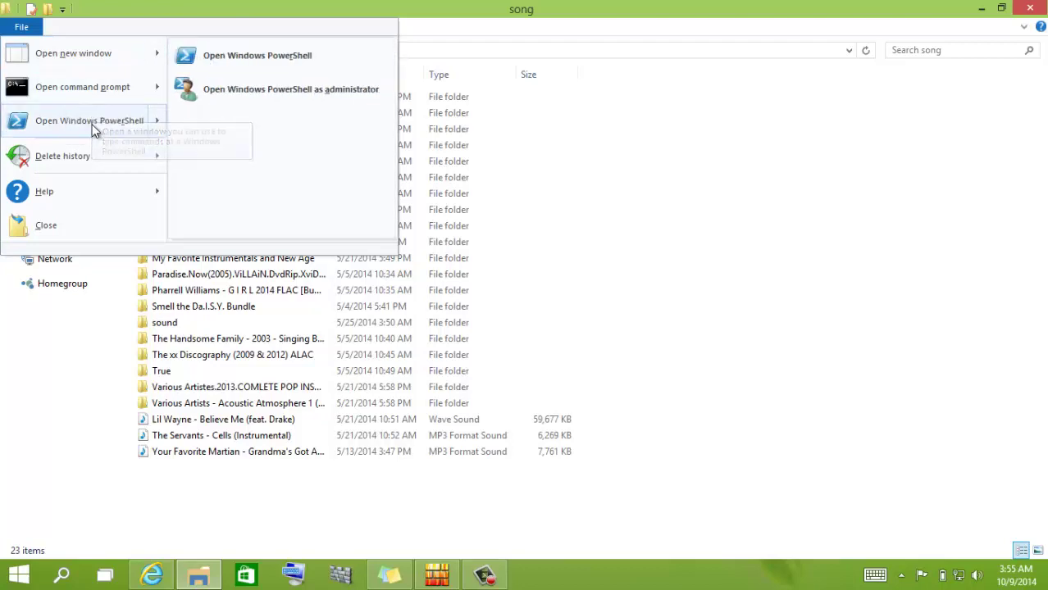
pyautogui.moveTo(75, 190)
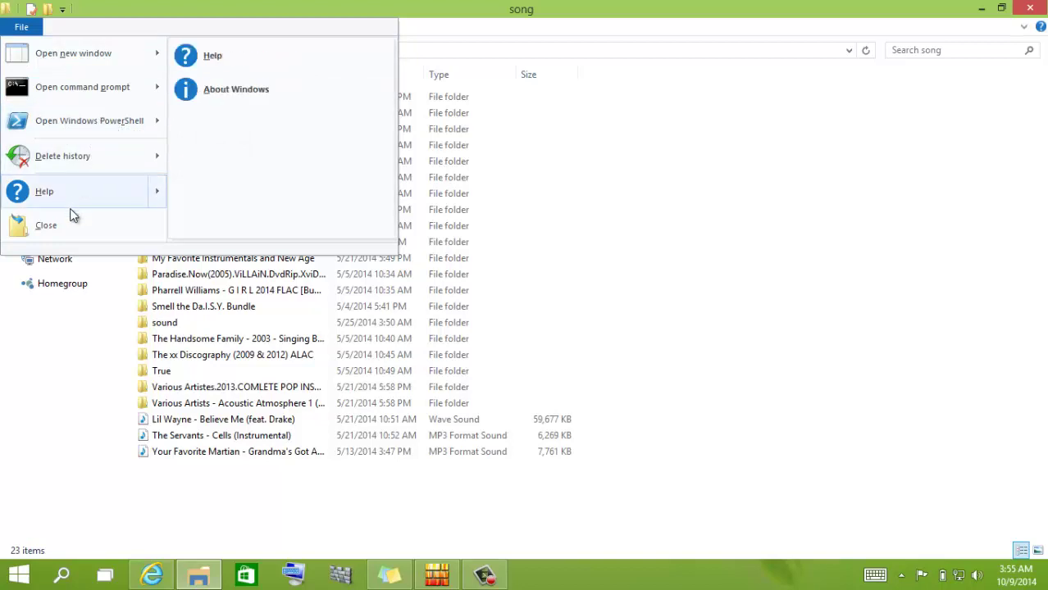
# Examine the options for customizing the Quick Access Toolbar and close the list unchanged.
pyautogui.click(58, 9)
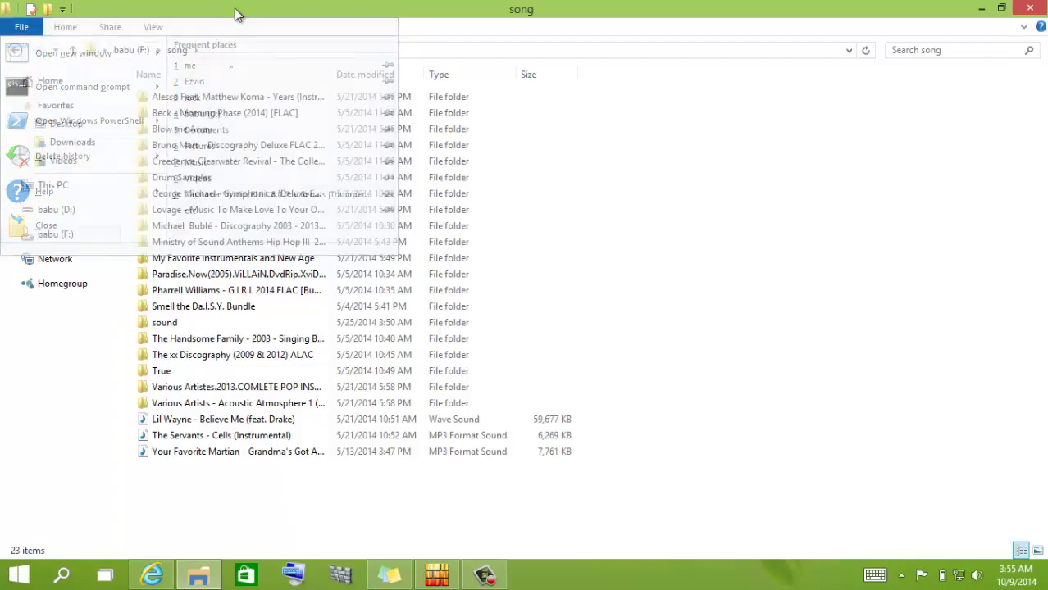
pyautogui.click(64, 10)
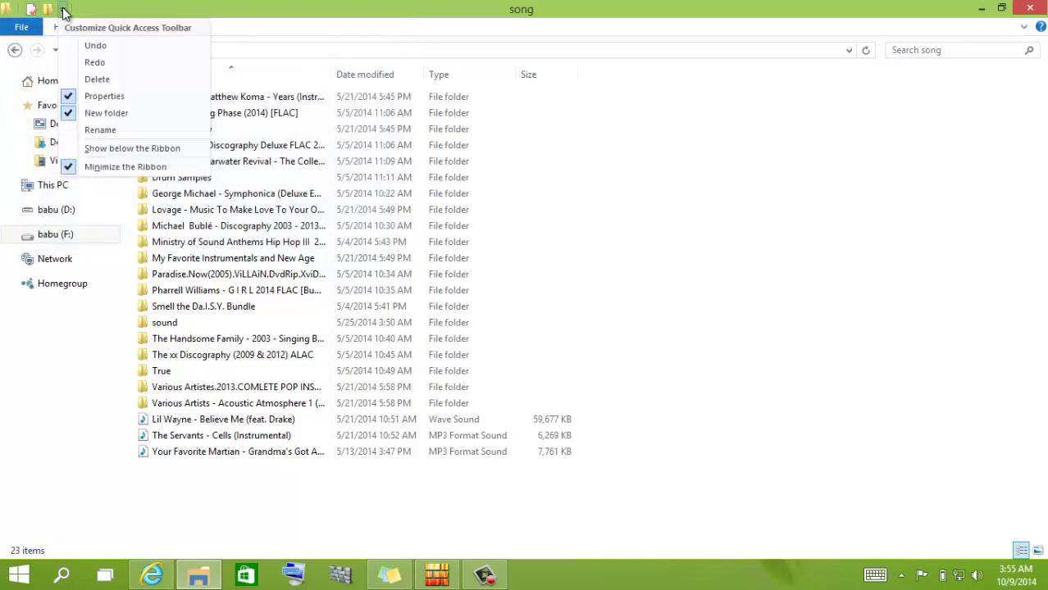
pyautogui.click(202, 3)
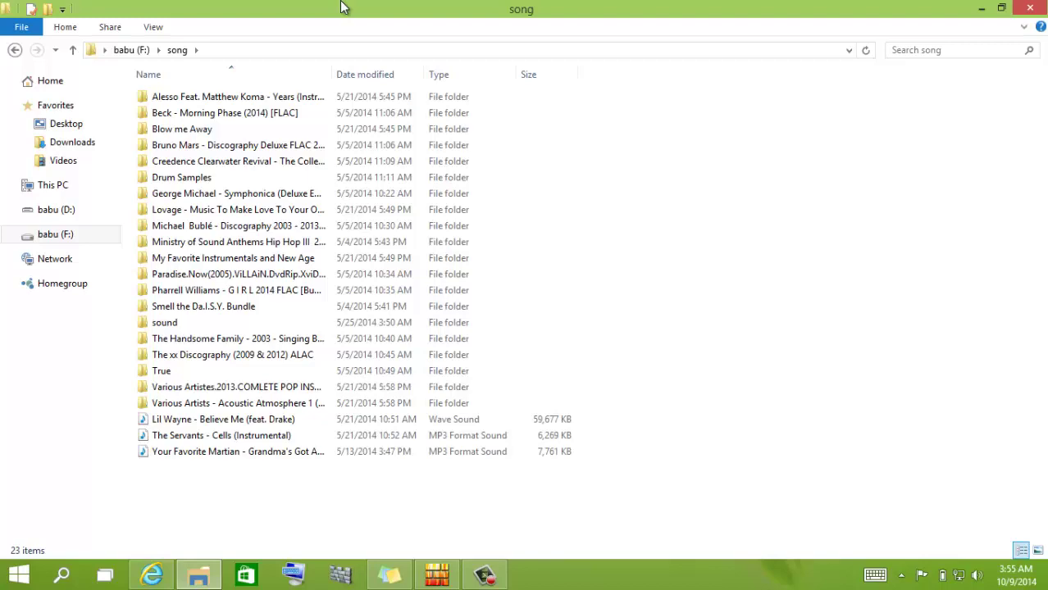
# Minimize the song window after toggling its size, and bring up a File Explorer window at Home.
pyautogui.doubleClick(343, 7)
pyautogui.doubleClick(447, 37)
pyautogui.click(194, 578)
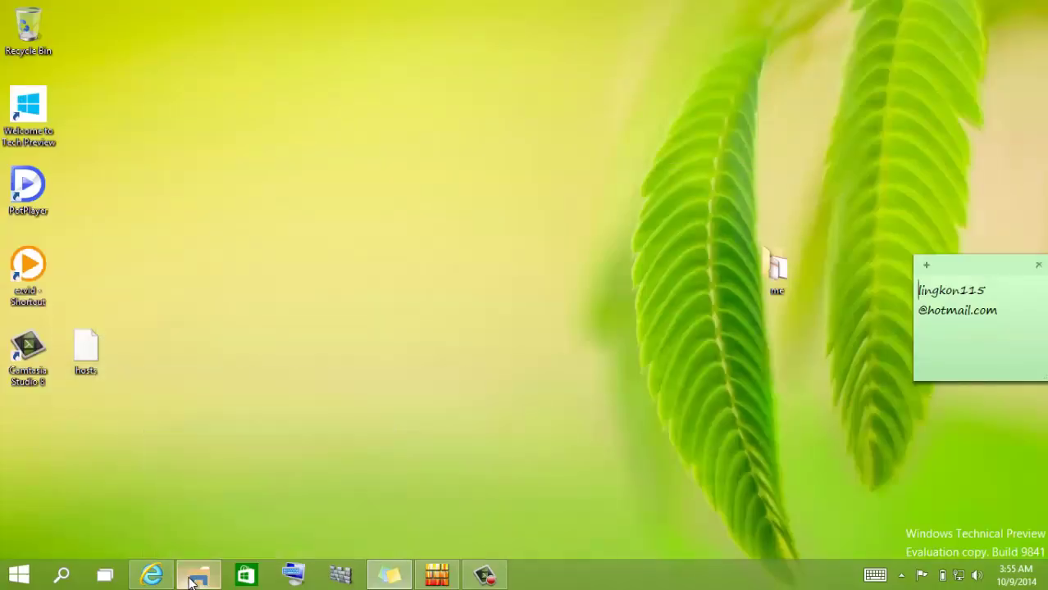
pyautogui.click(194, 578)
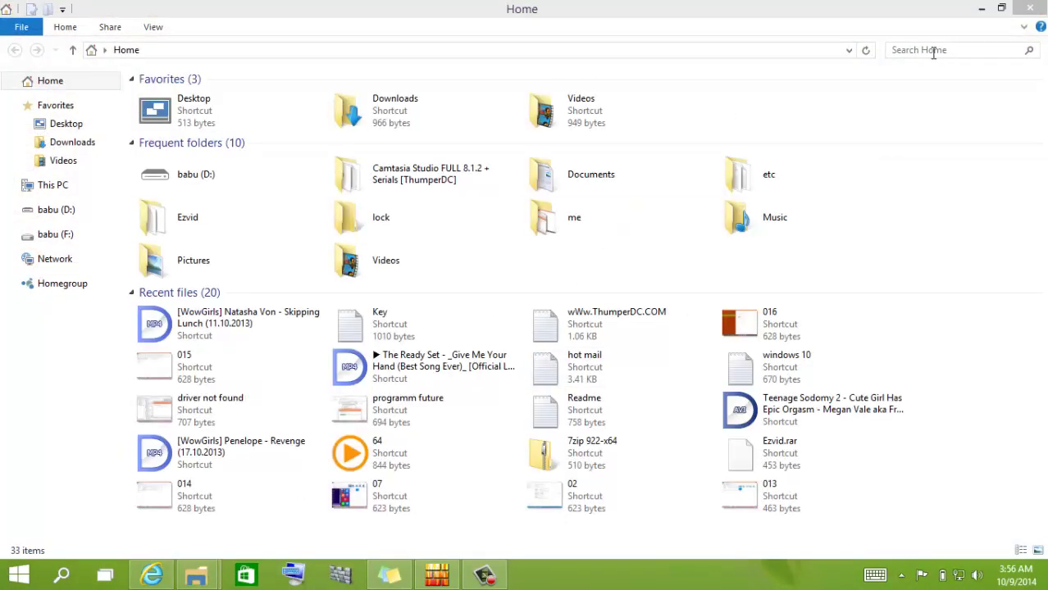
# Start a system search for "con" and dismiss the search pane.
pyautogui.click(61, 577)
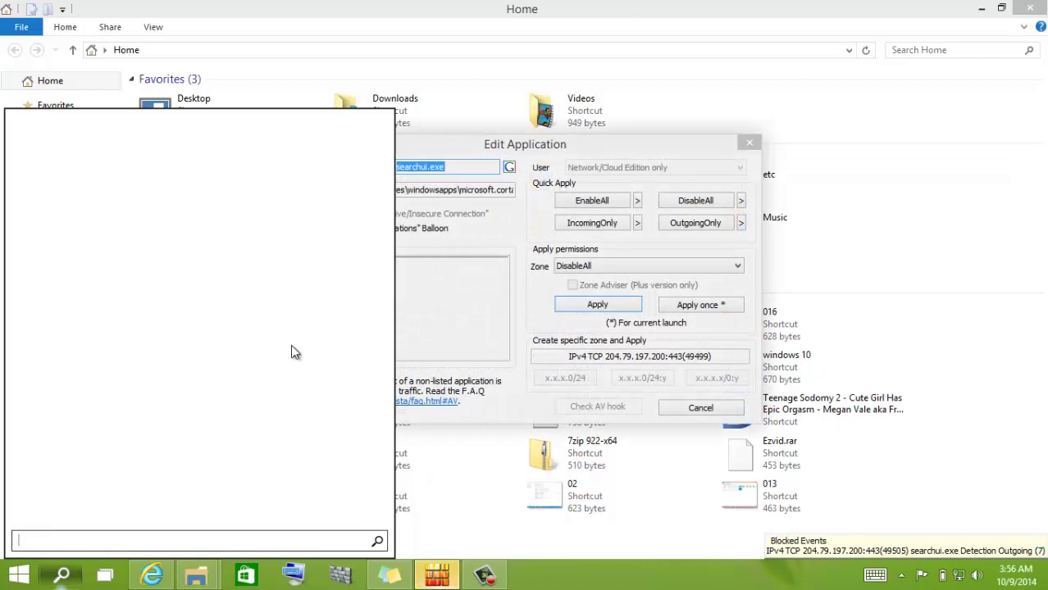
pyautogui.write('control Center')
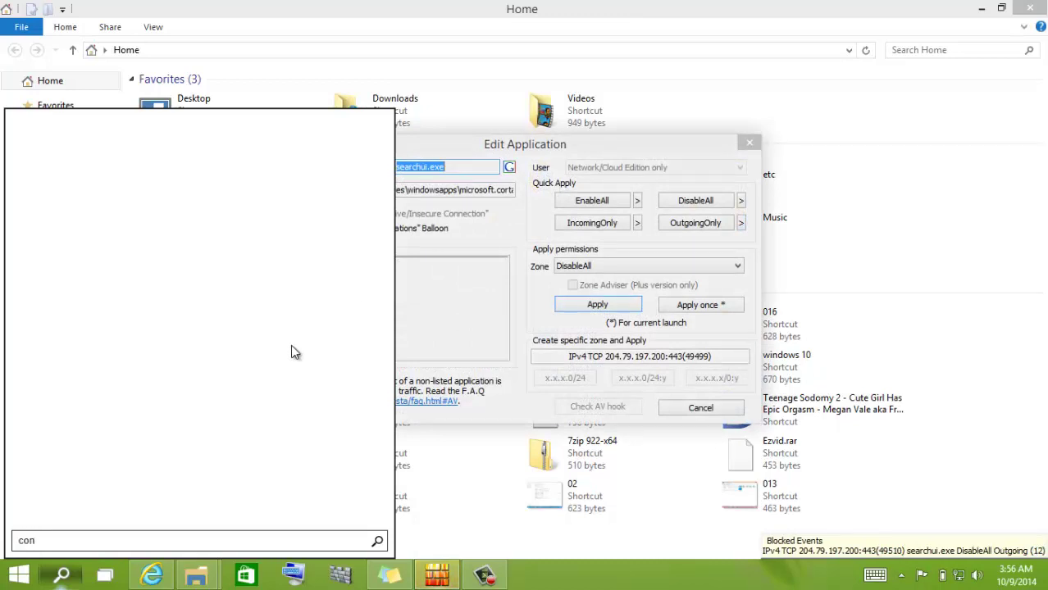
pyautogui.click(104, 578)
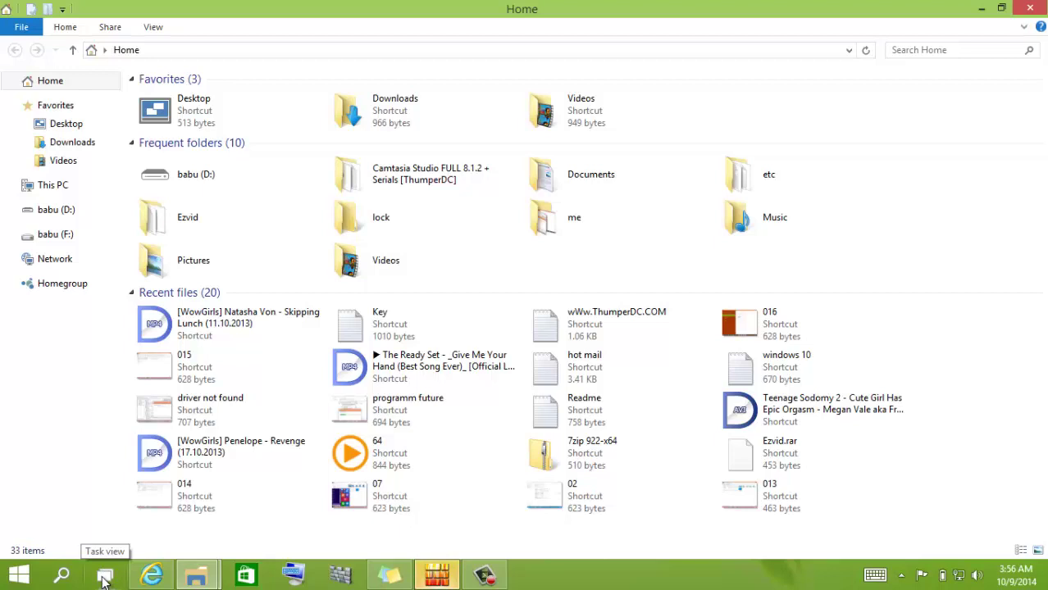
# Show all open windows in Task View and switch to the song folder window.
pyautogui.click(105, 578)
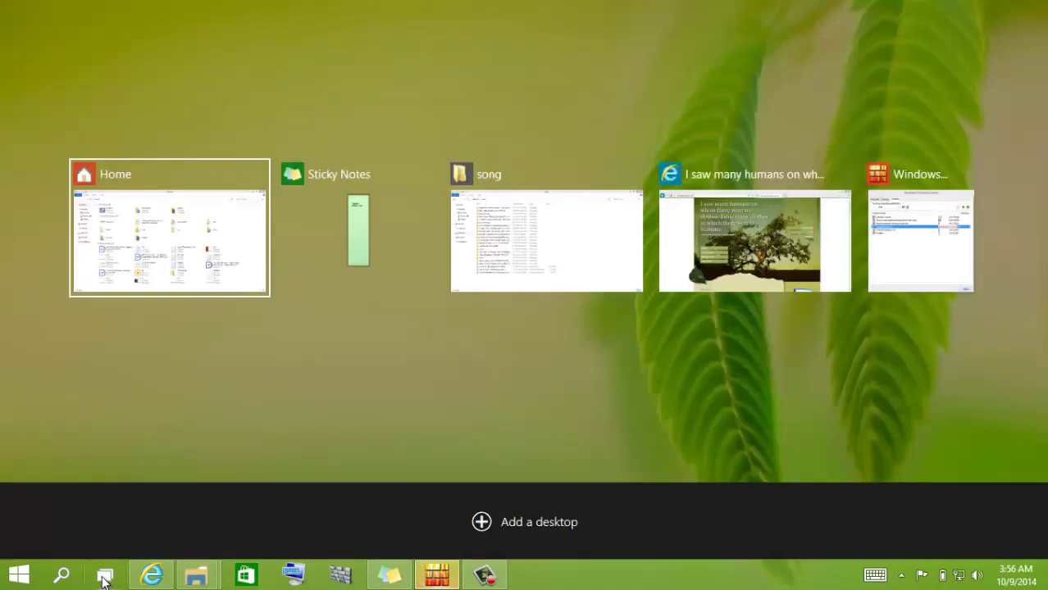
pyautogui.click(561, 176)
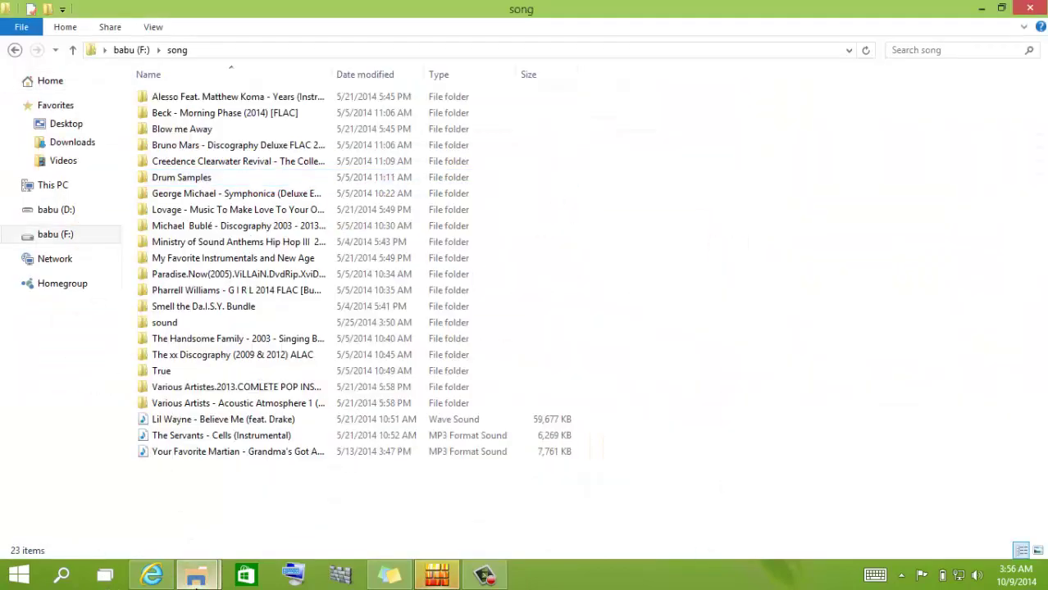
# View the Store home page, Sticky Notes and Windows 7 Firewall Control statistics, closing the Firewall Control and Store windows.
pyautogui.click(250, 579)
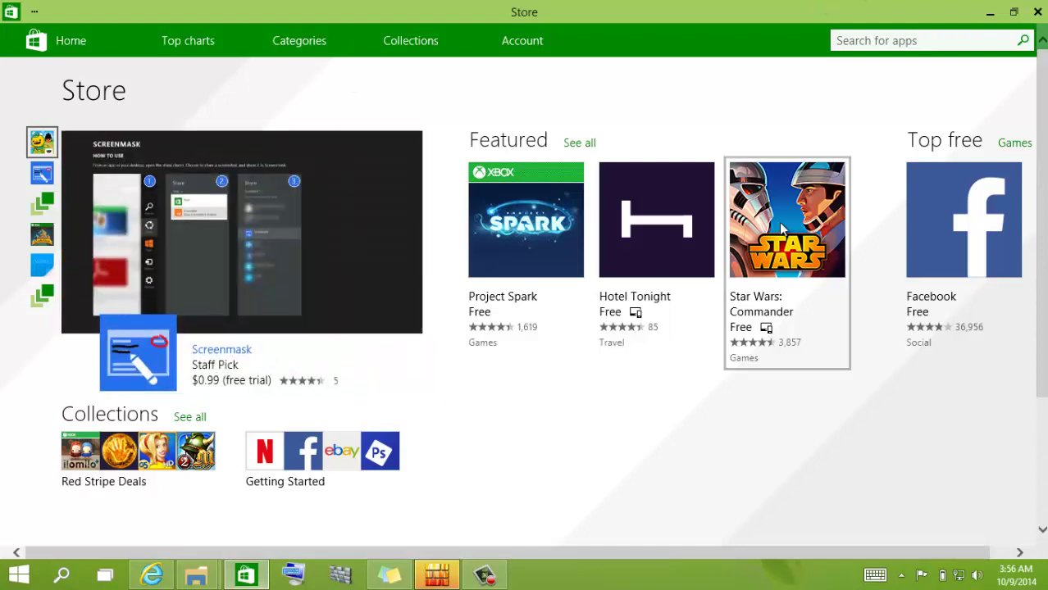
pyautogui.click(409, 578)
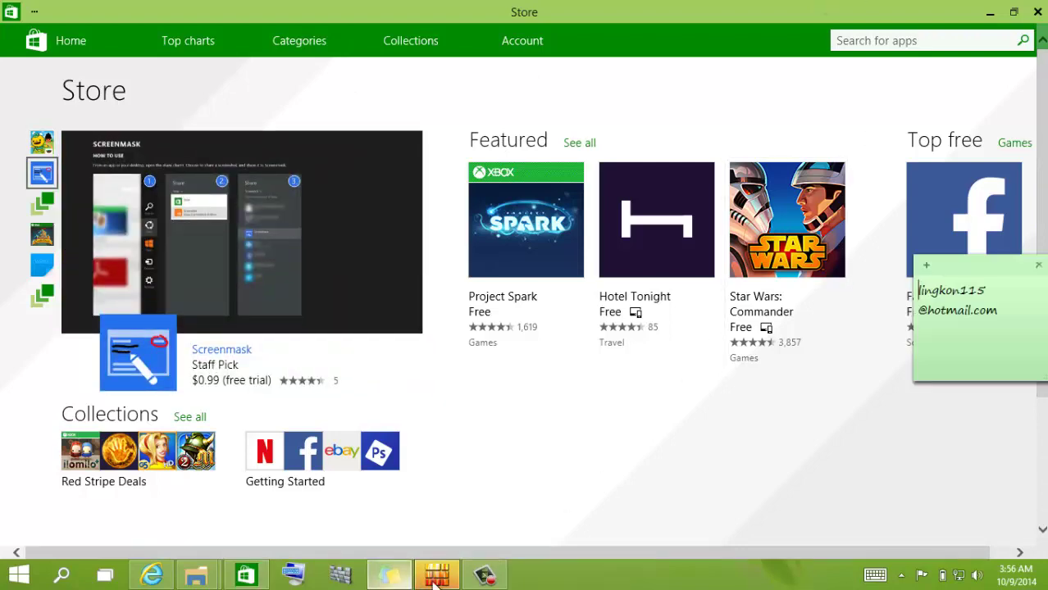
pyautogui.click(437, 576)
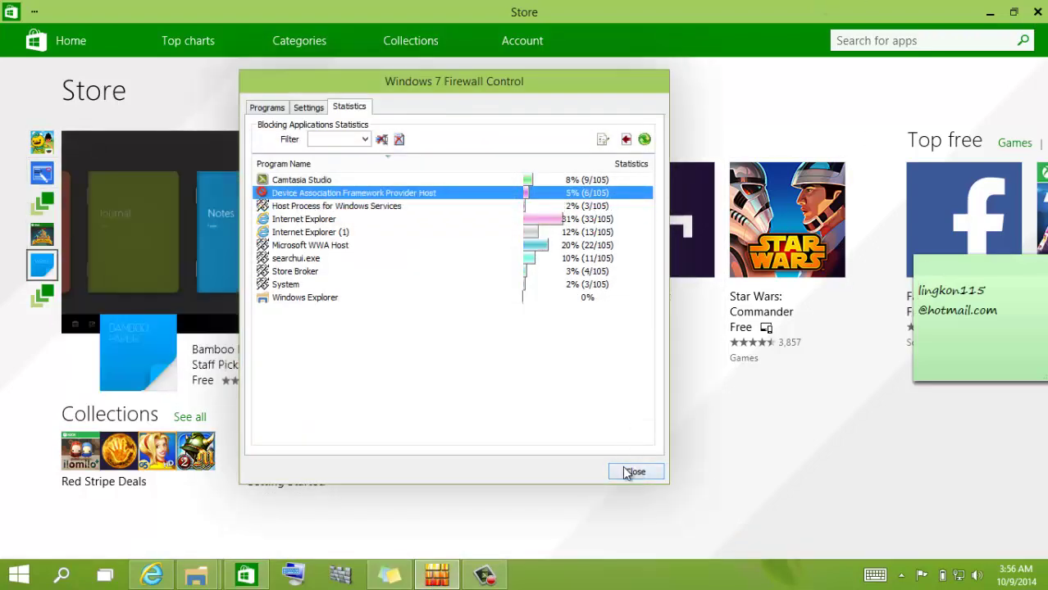
pyautogui.click(635, 472)
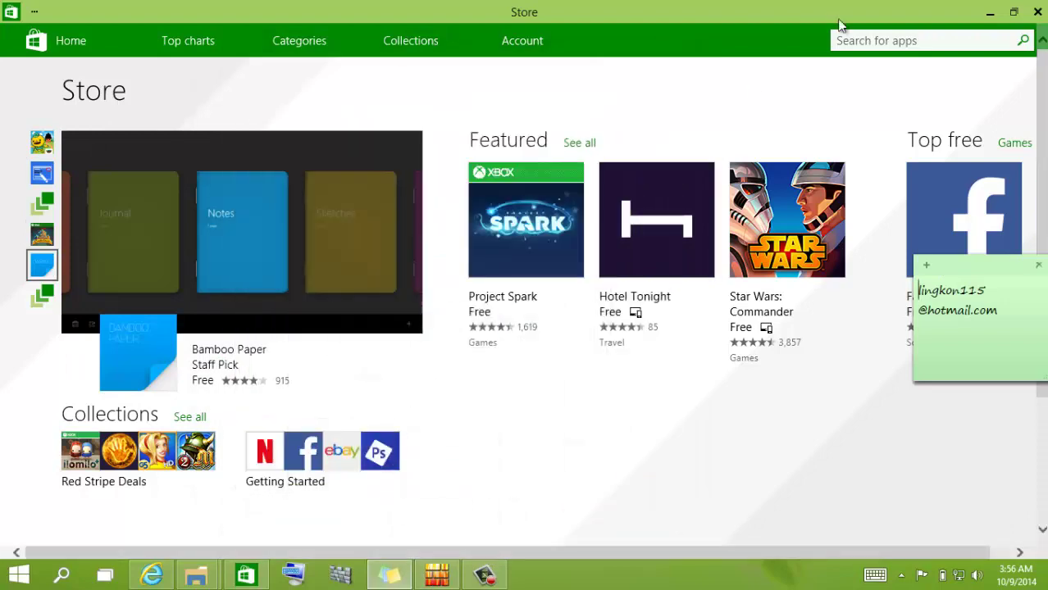
pyautogui.click(1037, 12)
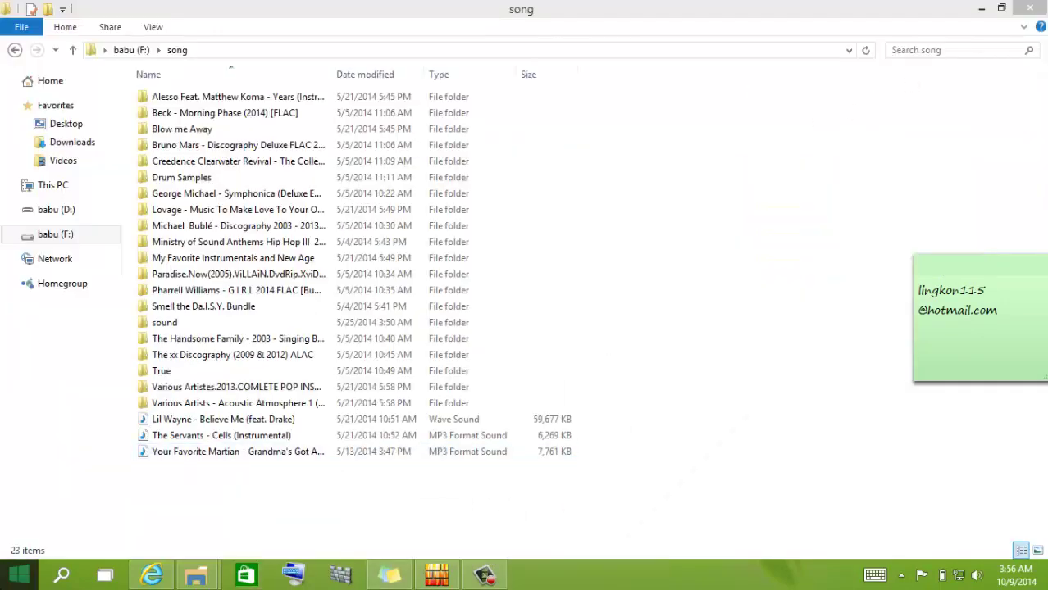
# View the Start menu and dismiss it.
pyautogui.click(18, 574)
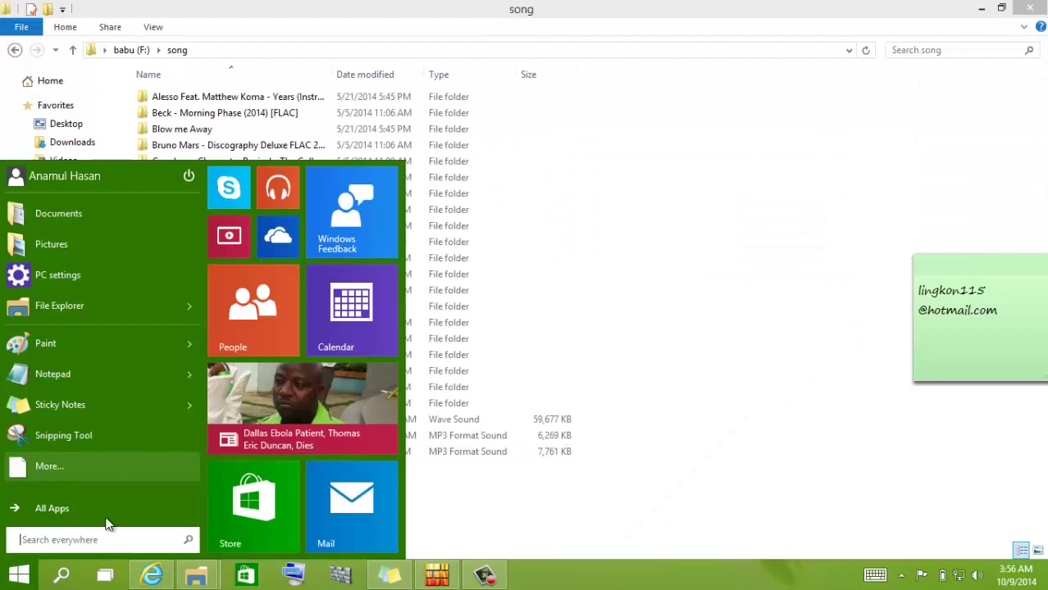
pyautogui.click(721, 346)
# Browse on the F: drive to the "Idina Menzel - Let It Go from Frozen" folder inside vedio SONG.
pyautogui.click(14, 50)
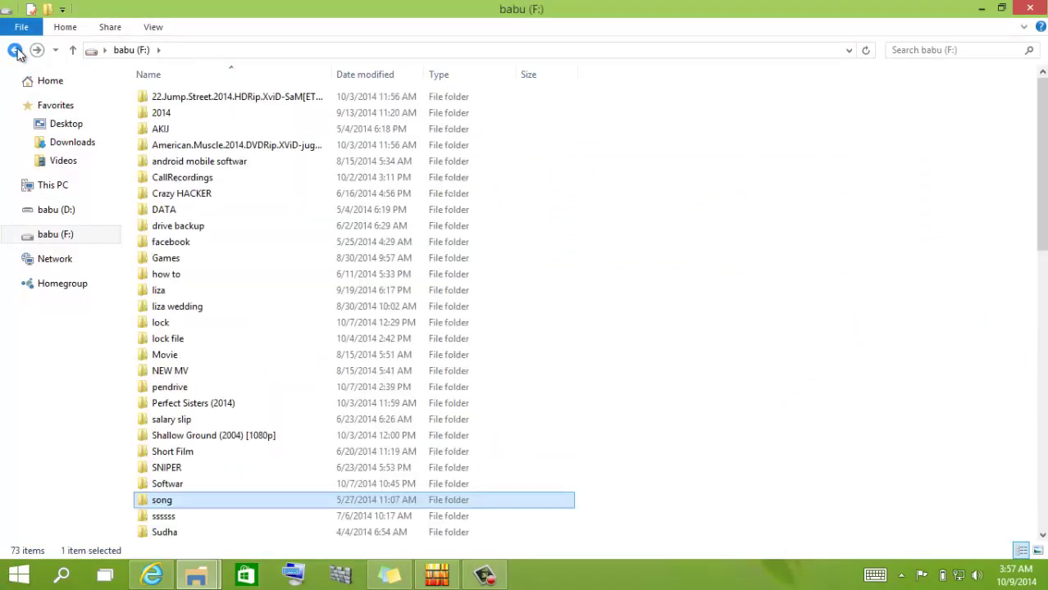
pyautogui.click(625, 273)
pyautogui.scroll(-12, 625, 274)
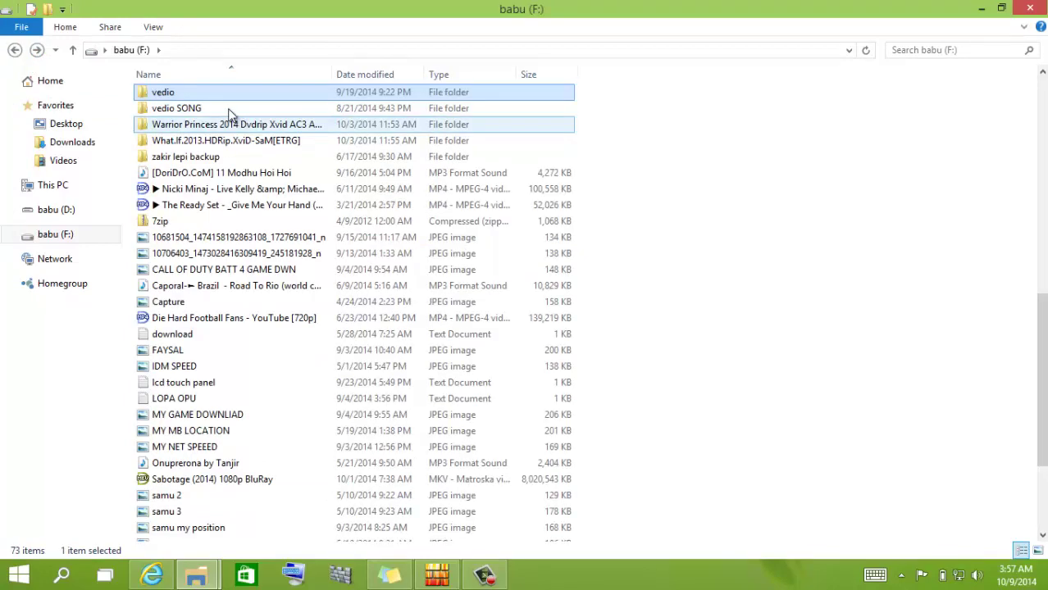
pyautogui.click(199, 110)
pyautogui.doubleClick(199, 110)
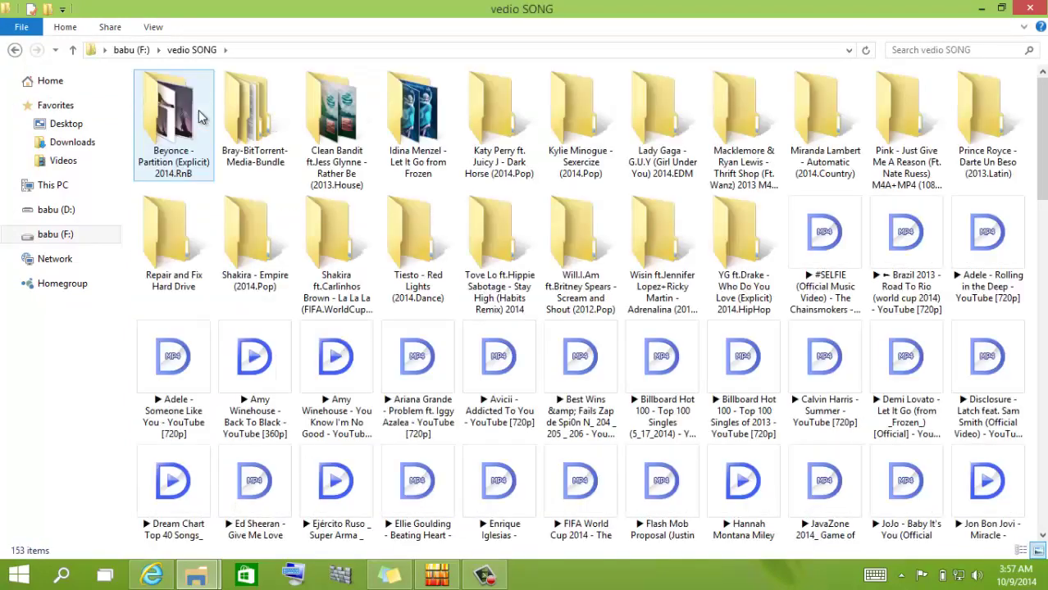
pyautogui.click(419, 141)
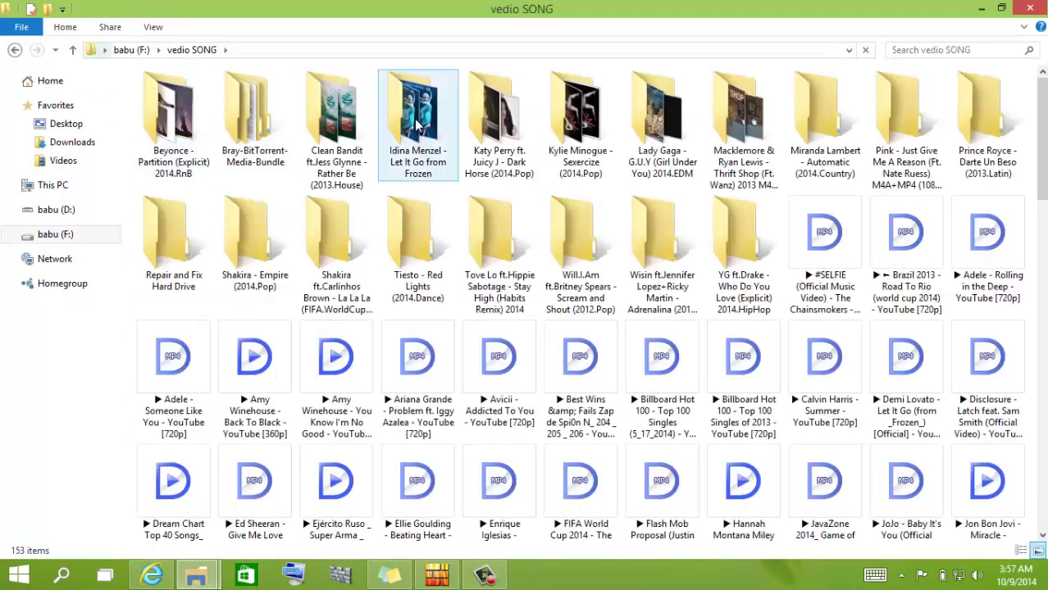
pyautogui.doubleClick(415, 125)
# Select the Sing Along Version video and examine the playback commands available for it.
pyautogui.click(149, 130)
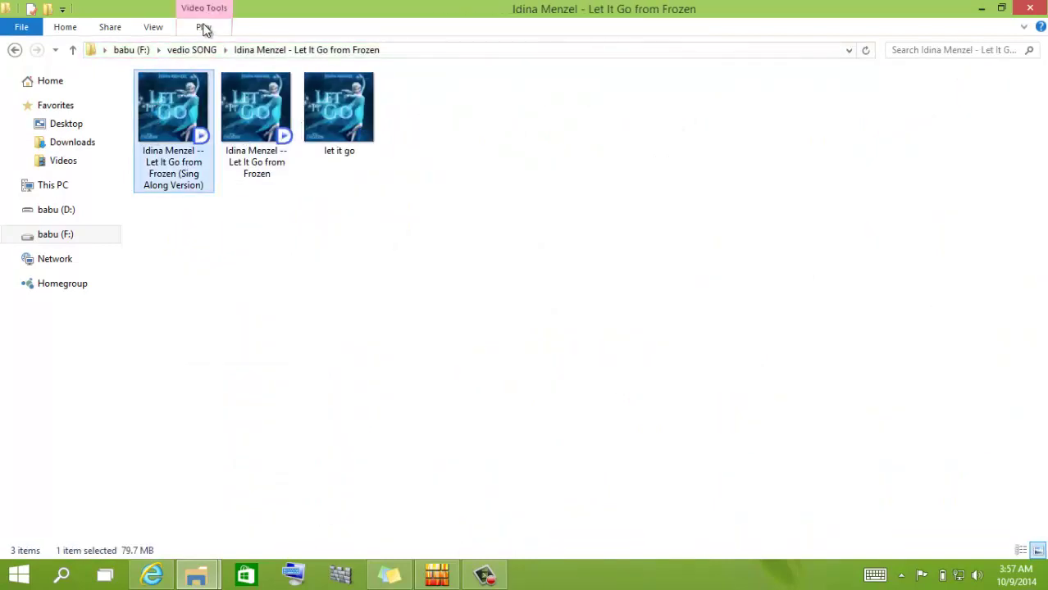
pyautogui.click(203, 27)
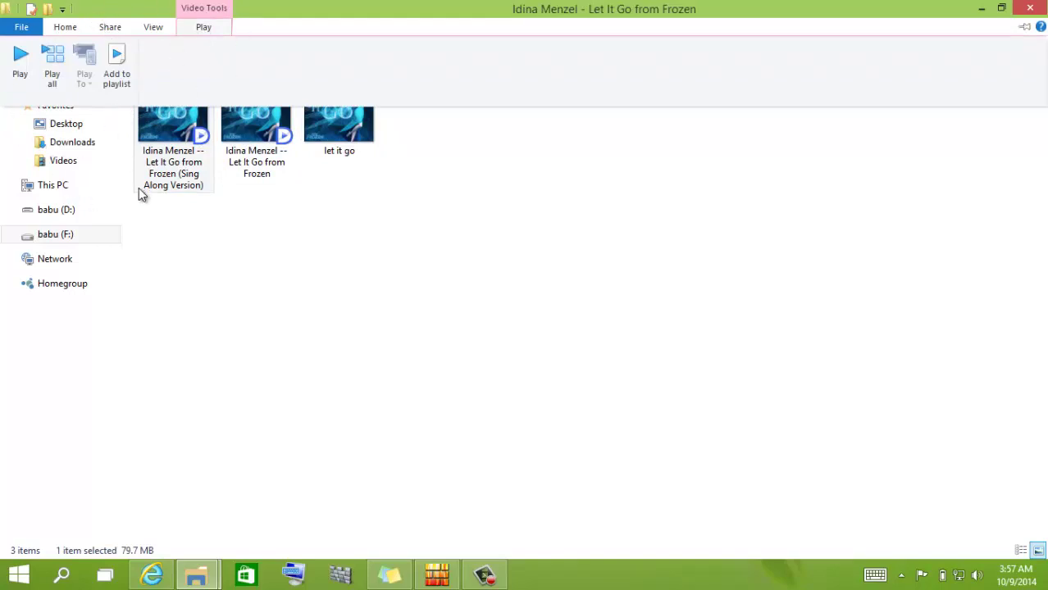
pyautogui.click(146, 230)
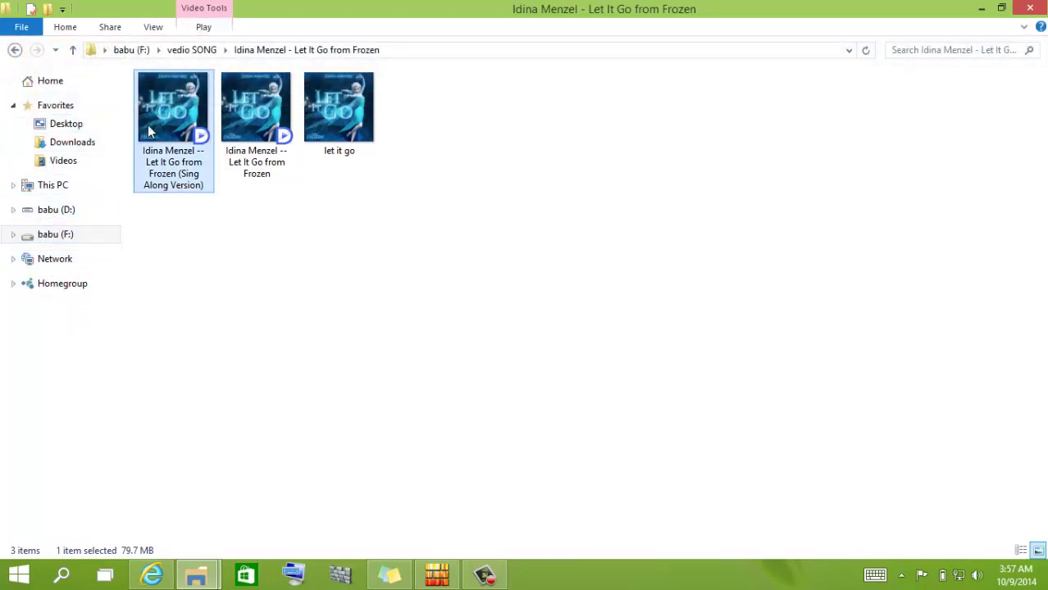
# Play the Sing Along Version video in PotPlayer and close the player.
pyautogui.rightClick(180, 120)
pyautogui.click(195, 128)
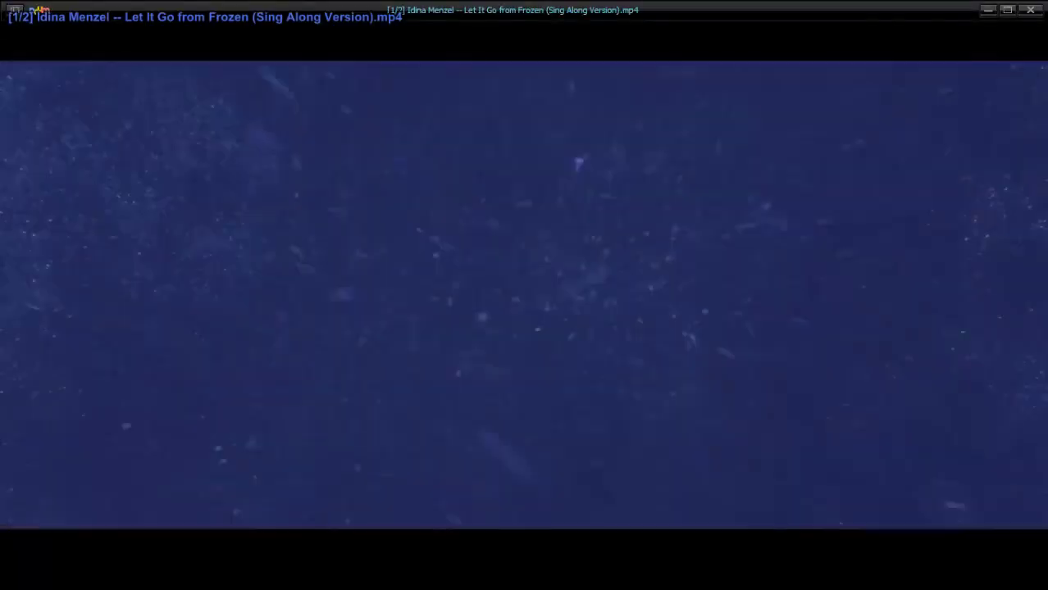
pyautogui.click(1031, 12)
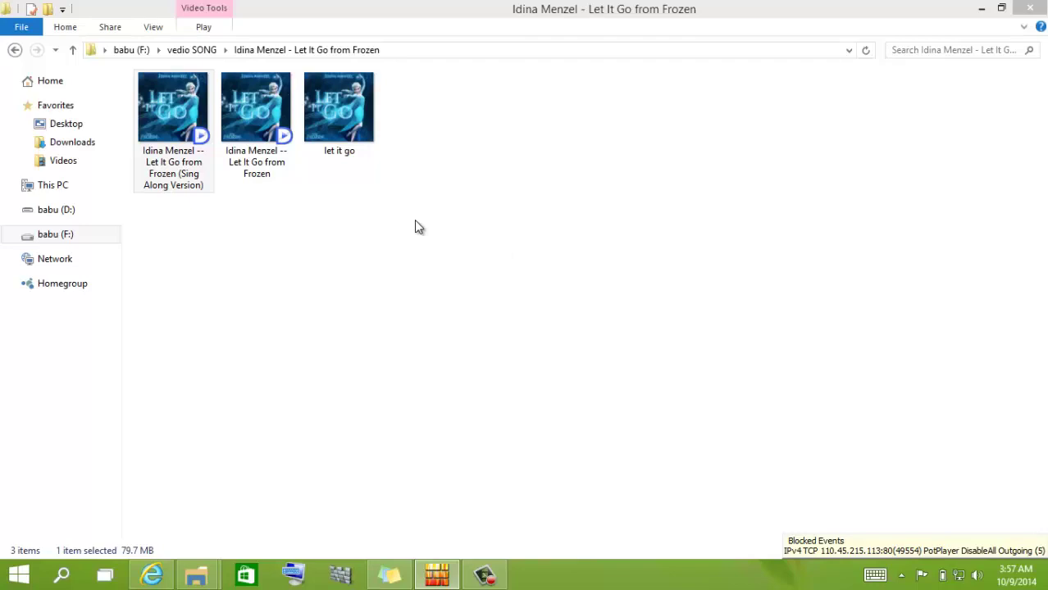
# Play the Sing Along Version video full screen in Windows Media Player, skipping ahead about one third of its length.
pyautogui.rightClick(181, 105)
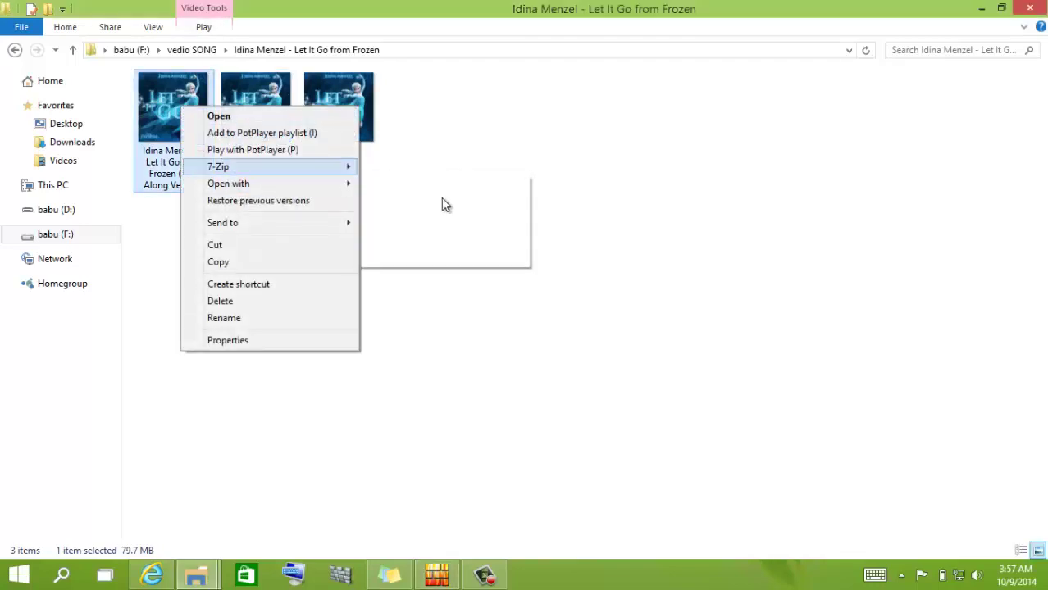
pyautogui.moveTo(335, 184)
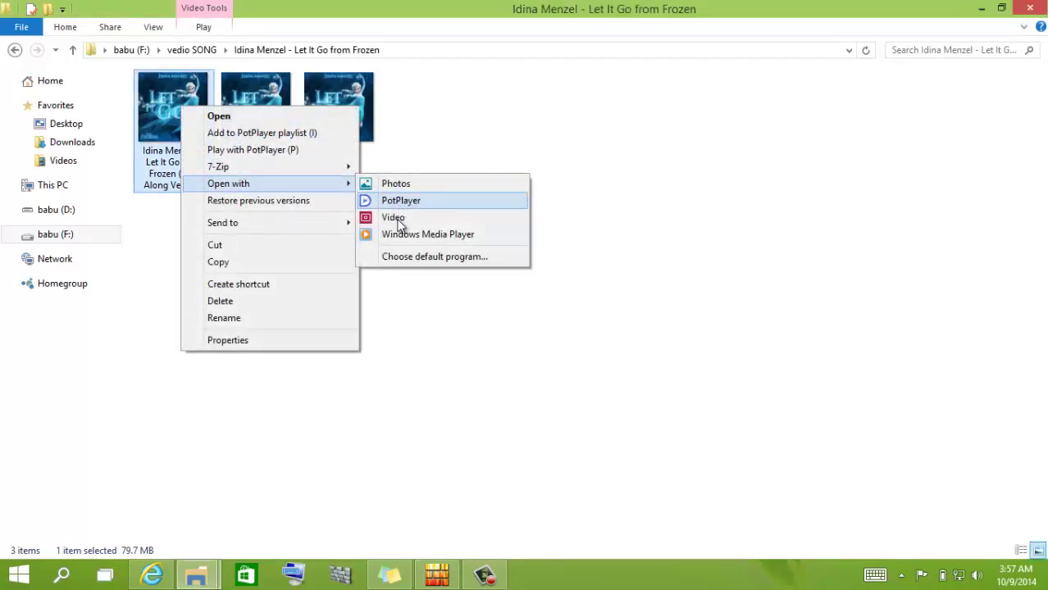
pyautogui.click(400, 236)
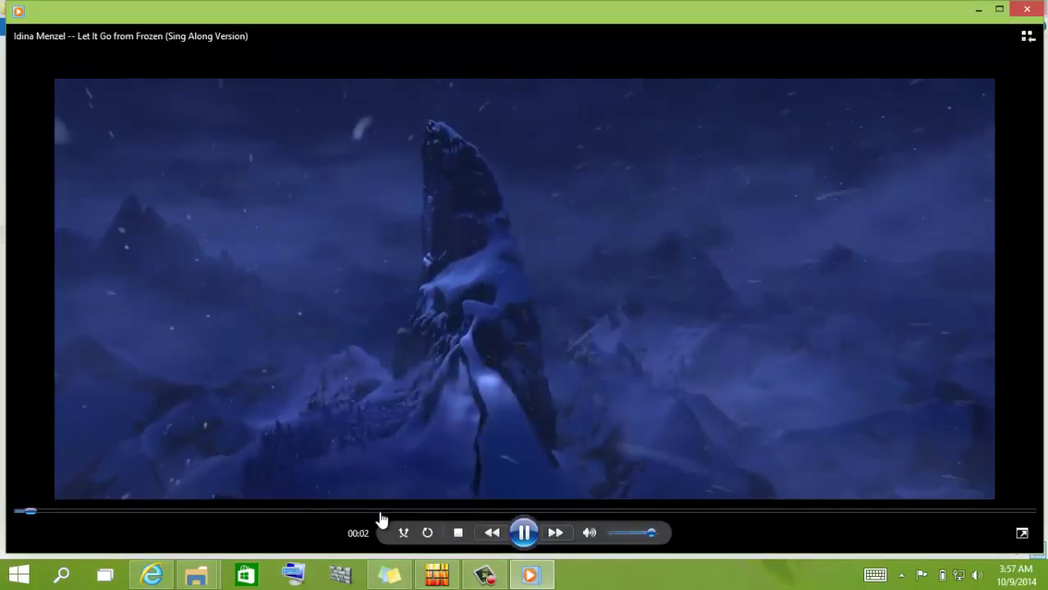
pyautogui.click(381, 512)
pyautogui.doubleClick(465, 411)
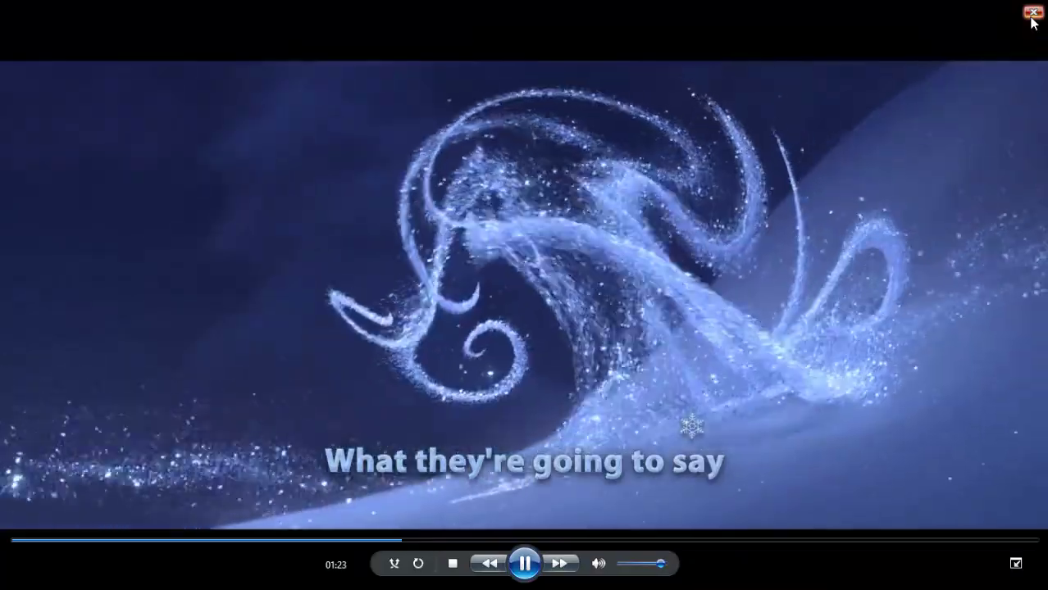
# Close the full-screen player and open the Sing Along Version video with the Video app.
pyautogui.click(1033, 14)
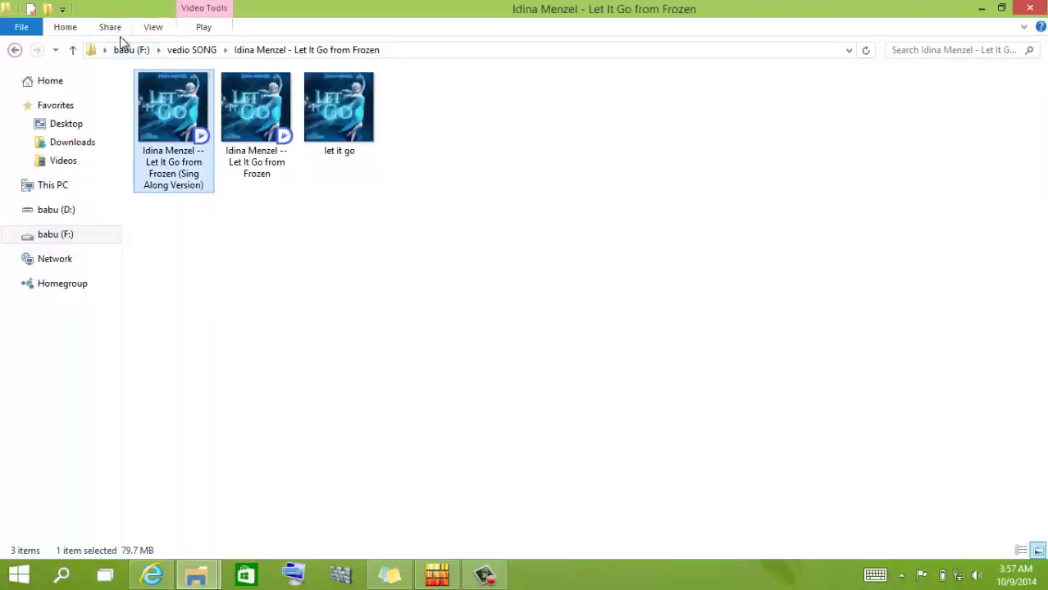
pyautogui.rightClick(175, 101)
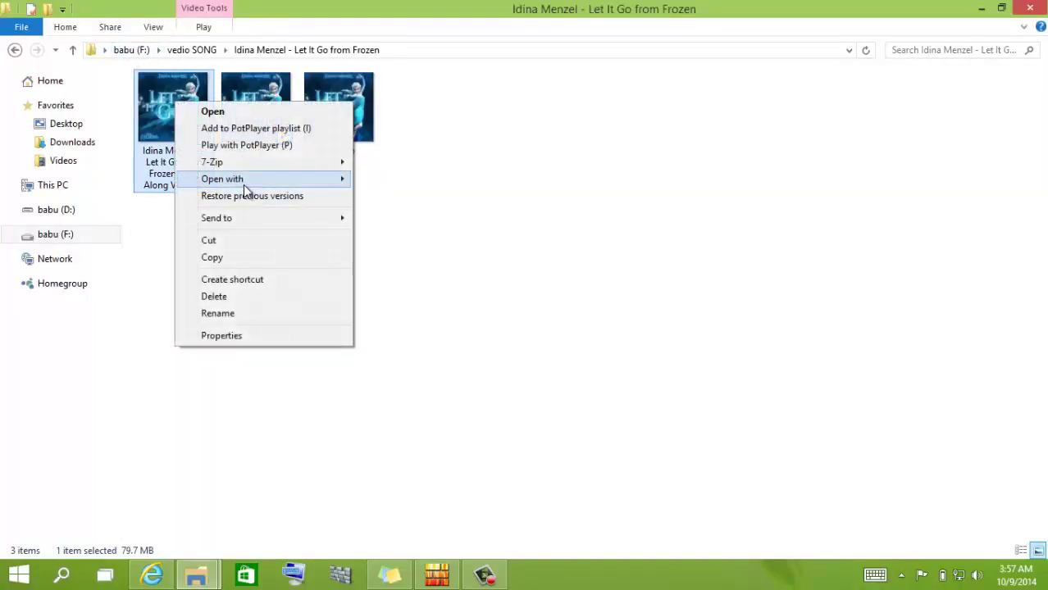
pyautogui.moveTo(244, 185)
pyautogui.click(408, 214)
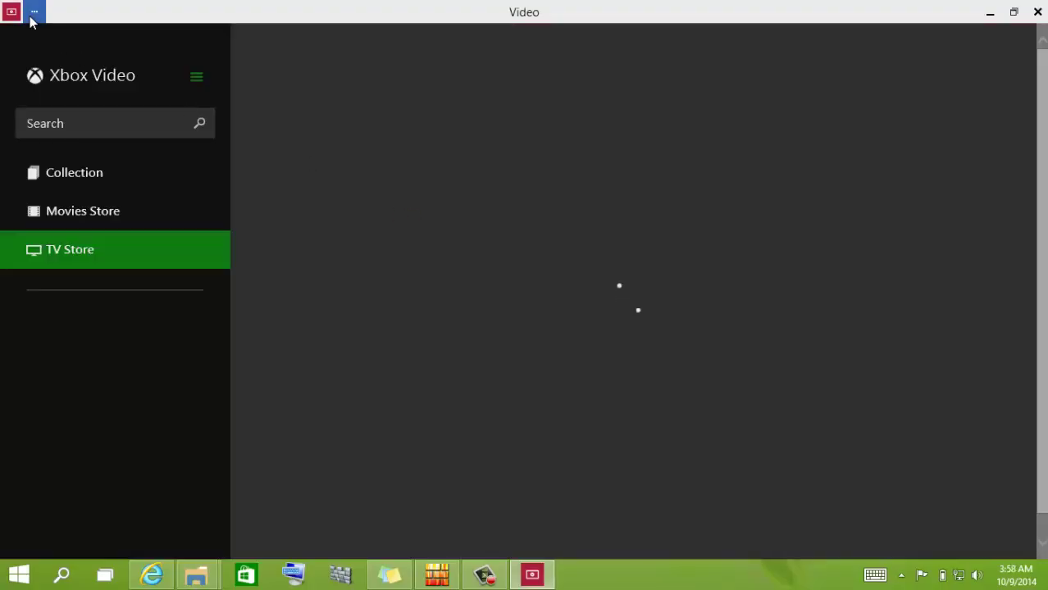
# Review the Video app's window commands, including Play, and close the app.
pyautogui.click(34, 12)
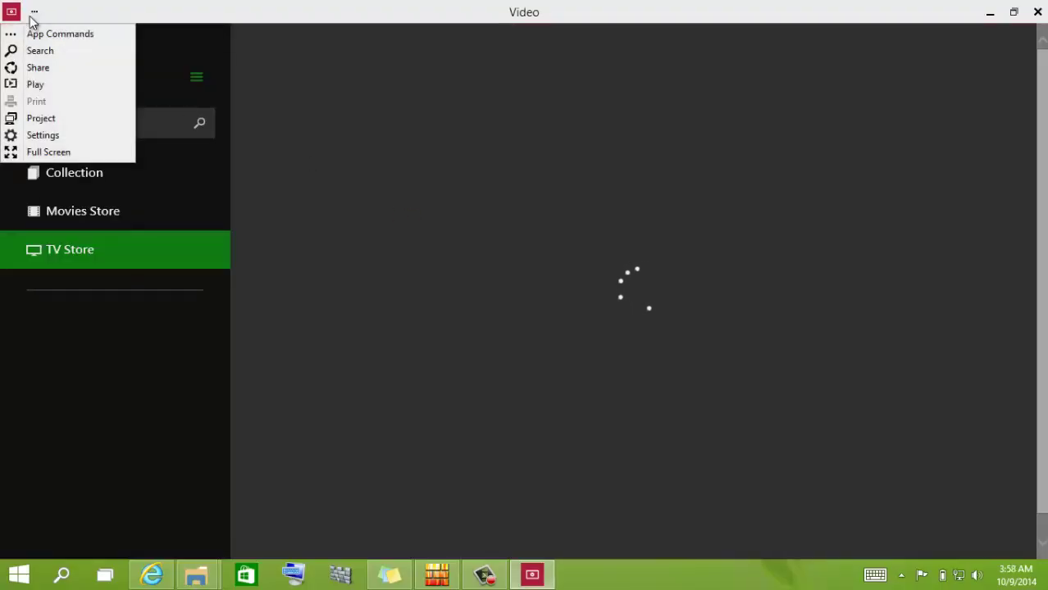
pyautogui.click(35, 84)
pyautogui.click(34, 11)
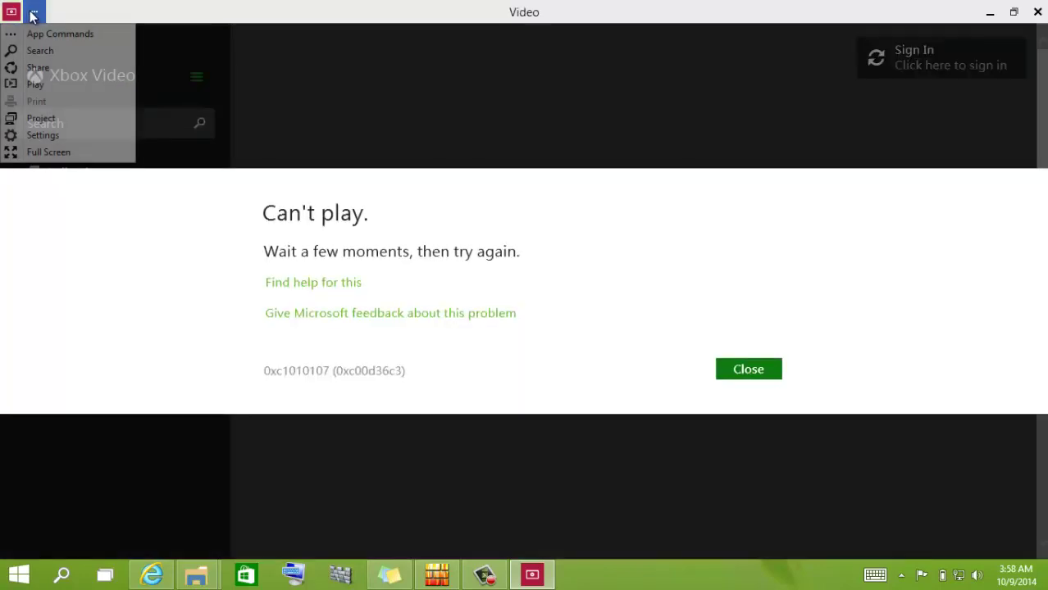
pyautogui.click(33, 11)
pyautogui.click(33, 11)
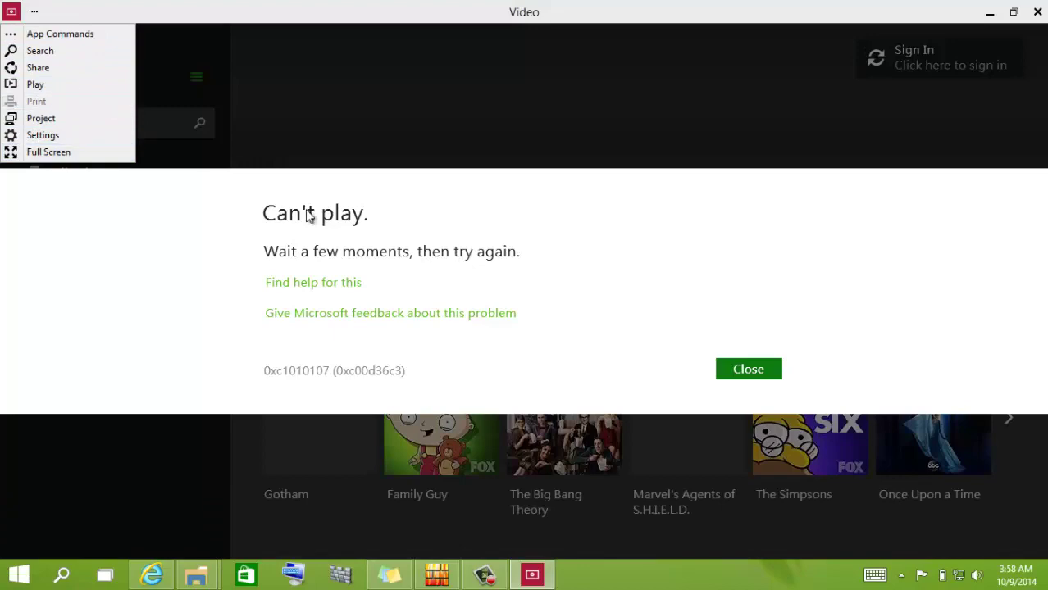
pyautogui.click(623, 280)
pyautogui.click(748, 369)
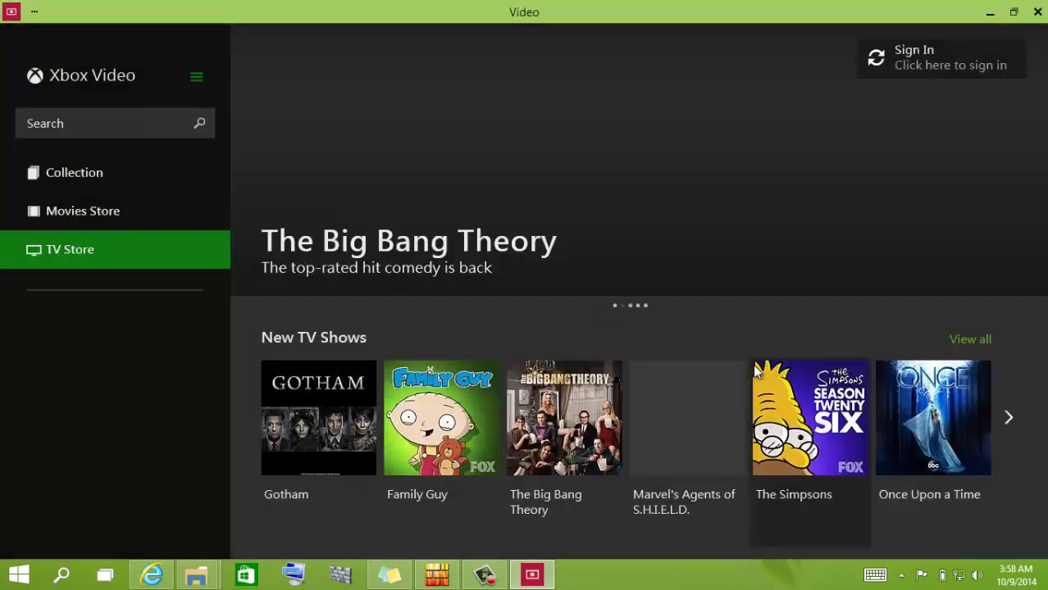
pyautogui.click(1037, 10)
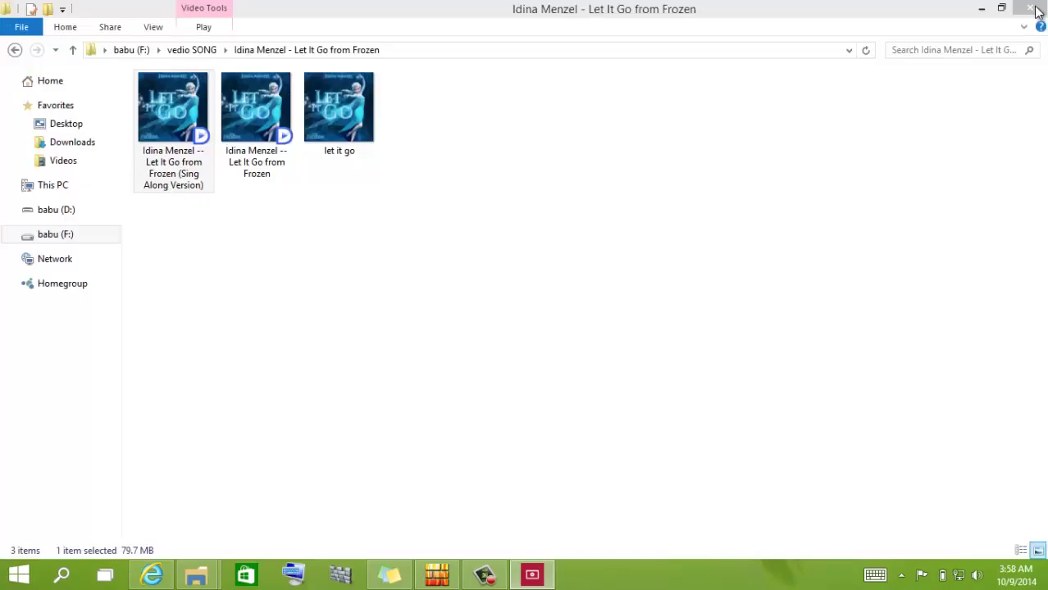
# Open Windows Feedback and try to switch the PC to a Microsoft account.
pyautogui.click(19, 575)
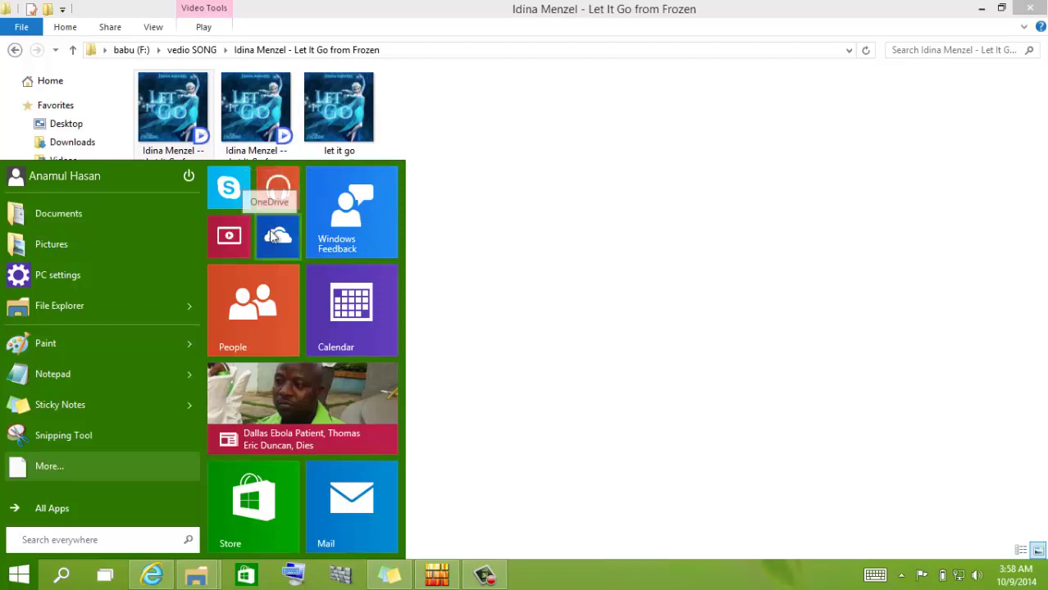
pyautogui.click(338, 211)
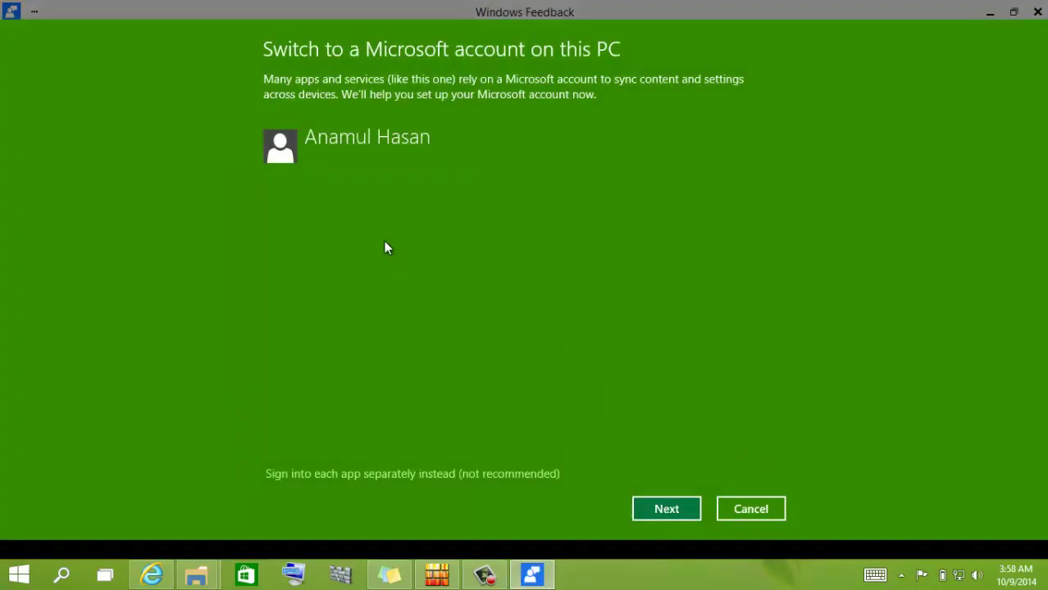
pyautogui.click(672, 515)
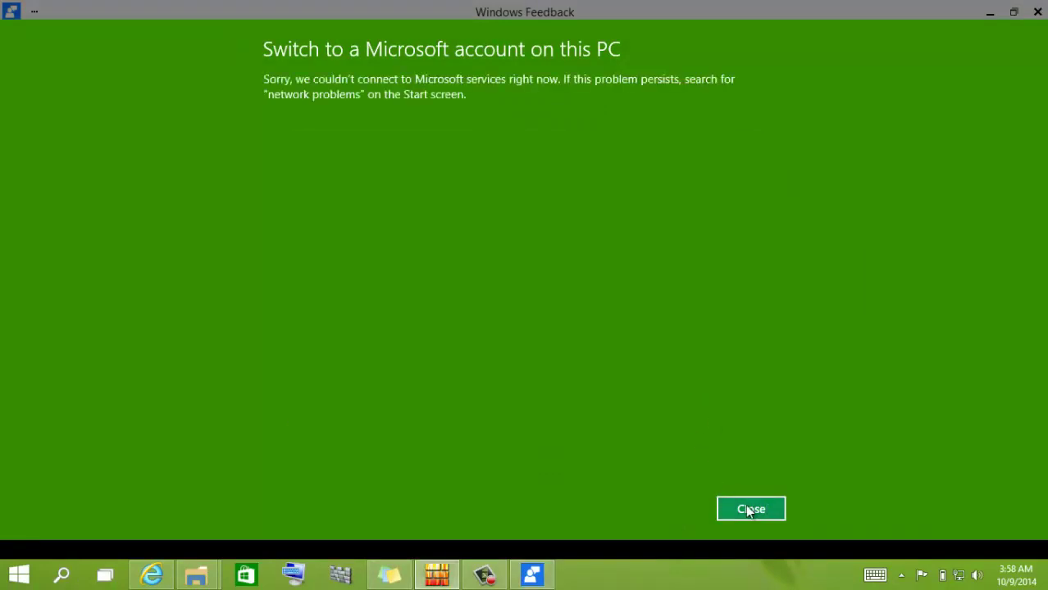
pyautogui.click(748, 508)
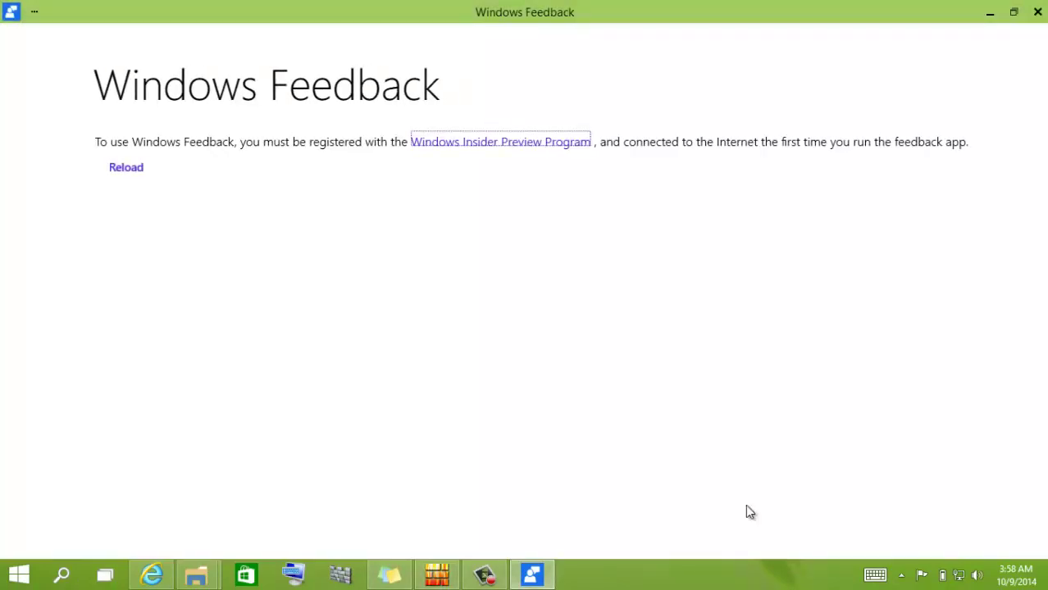
# Reload Windows Feedback and retry the Microsoft account switch, checking the window's app commands on the verification code page.
pyautogui.click(123, 167)
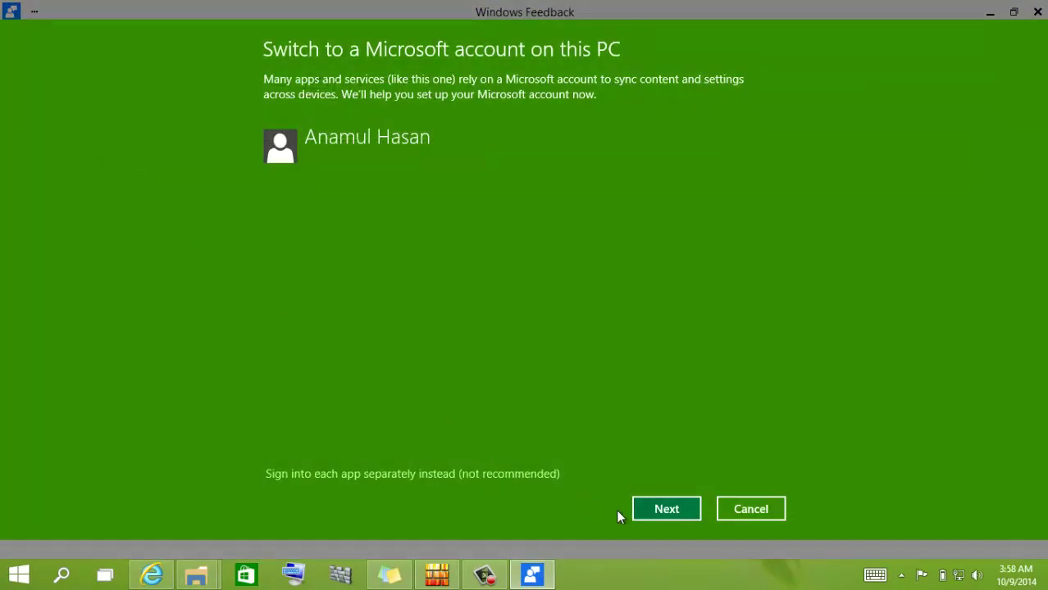
pyautogui.click(656, 509)
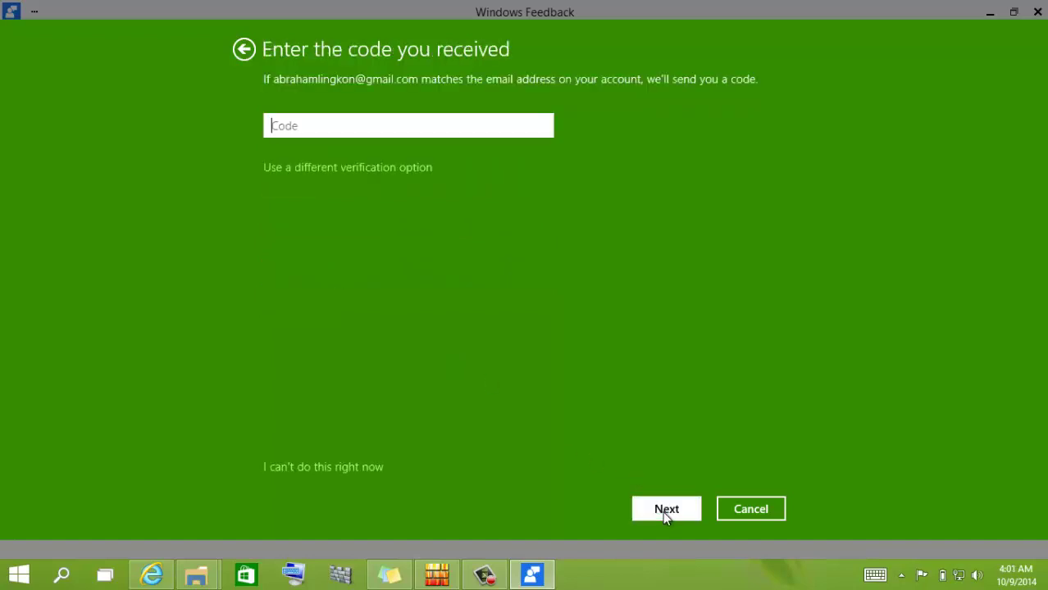
pyautogui.hotkey('alt', 'space')
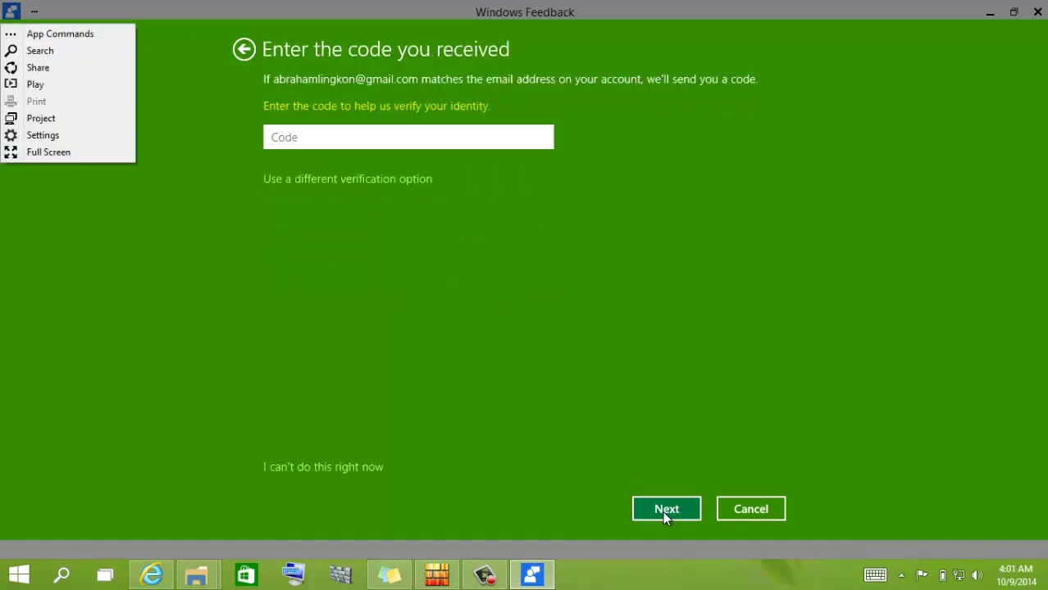
pyautogui.press('Down')
# Open Windows Defender, and launch Skype with webcam and microphone access allowed.
pyautogui.click(344, 577)
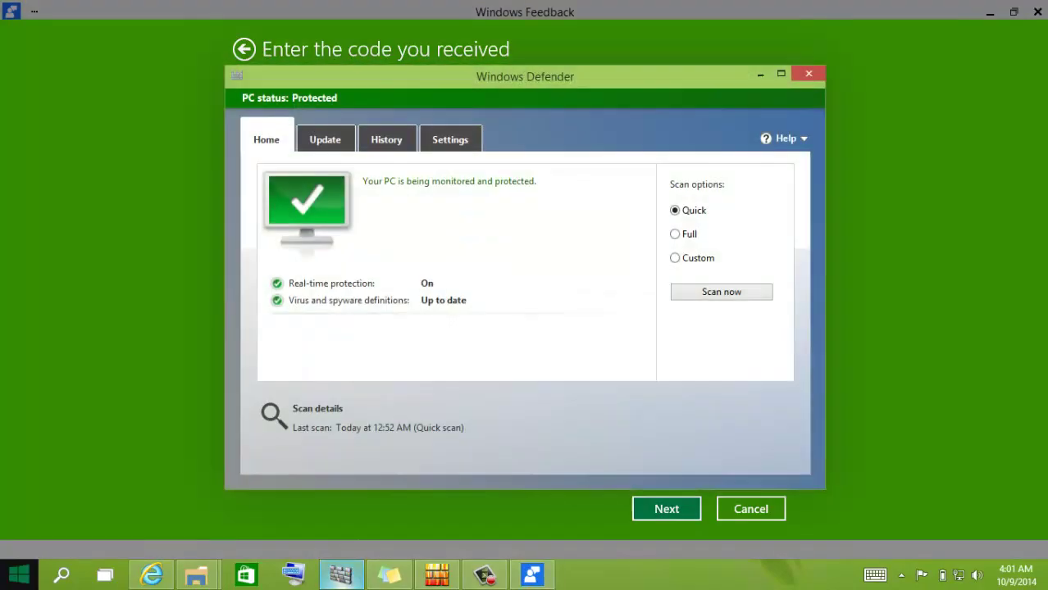
pyautogui.press('super')
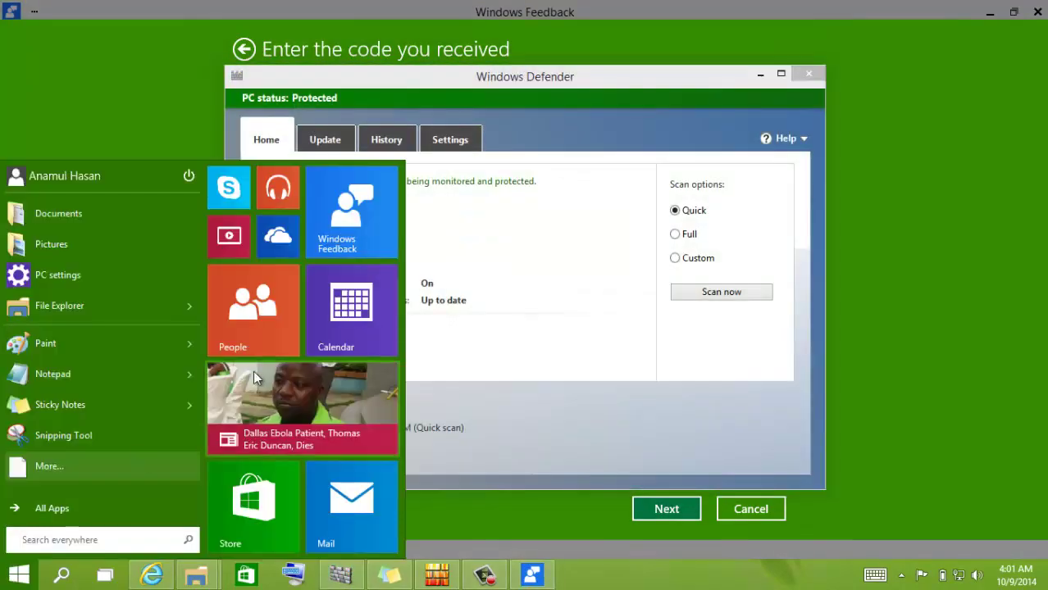
pyautogui.click(229, 189)
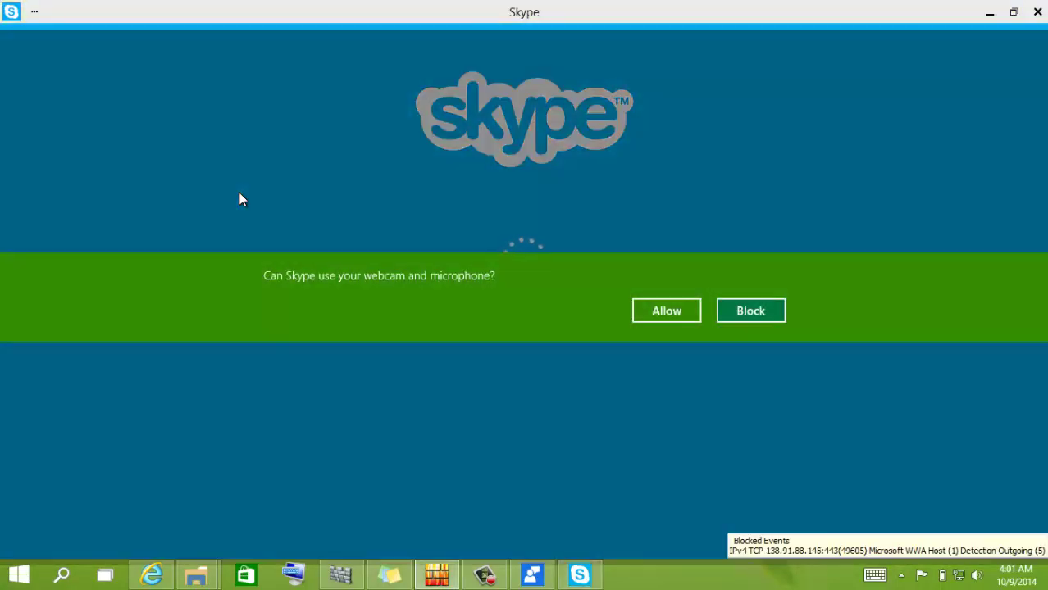
pyautogui.click(662, 312)
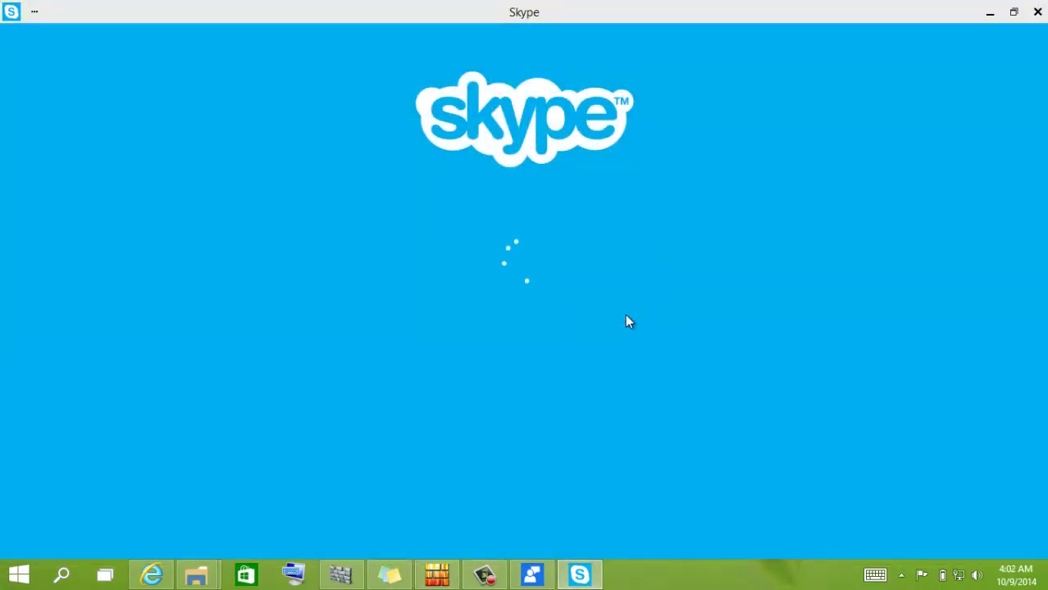
# Proceed with the switch to a Microsoft account requested by Skype.
pyautogui.click(19, 574)
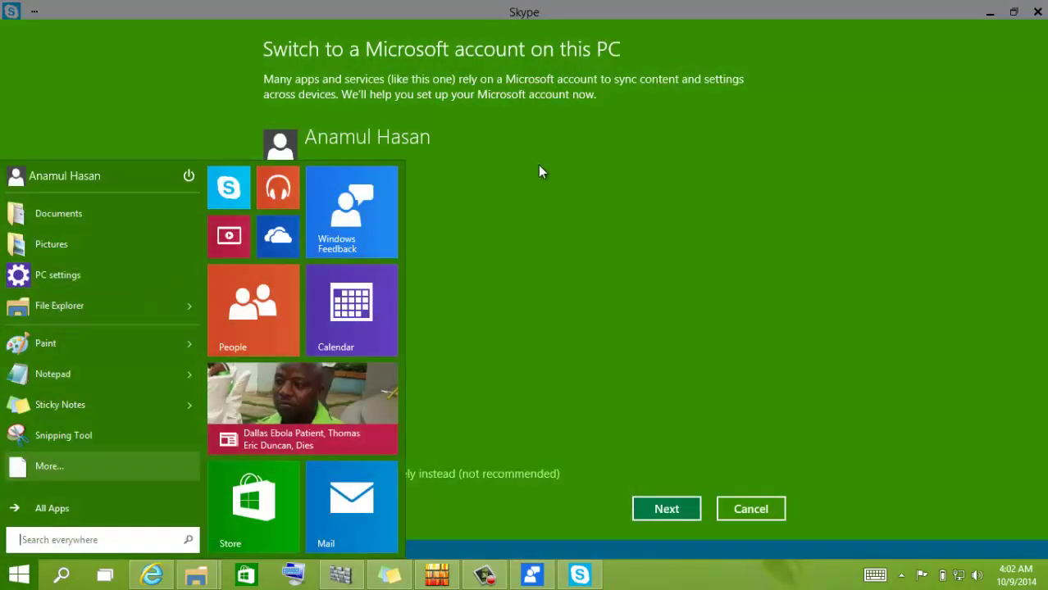
pyautogui.click(540, 172)
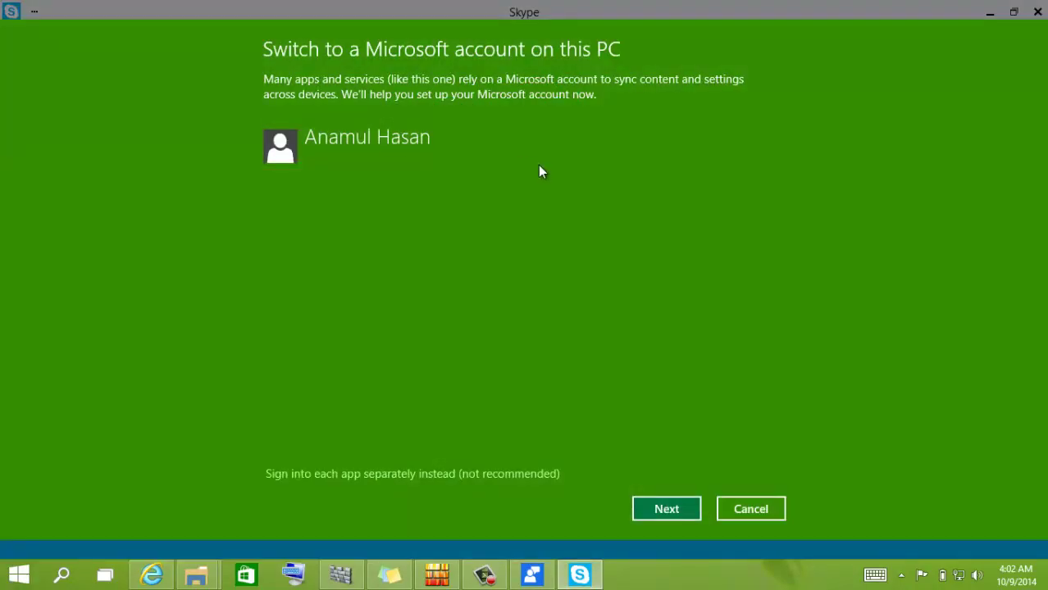
pyautogui.click(665, 512)
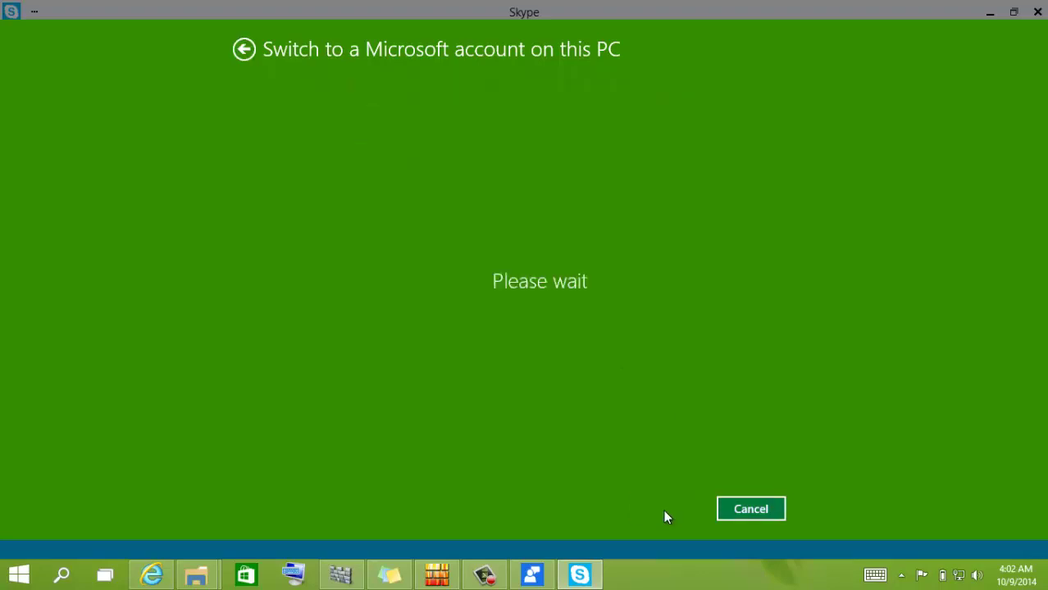
# Open PC settings and examine the Lock screen options under PC and devices, including lock screen apps and camera.
pyautogui.click(18, 575)
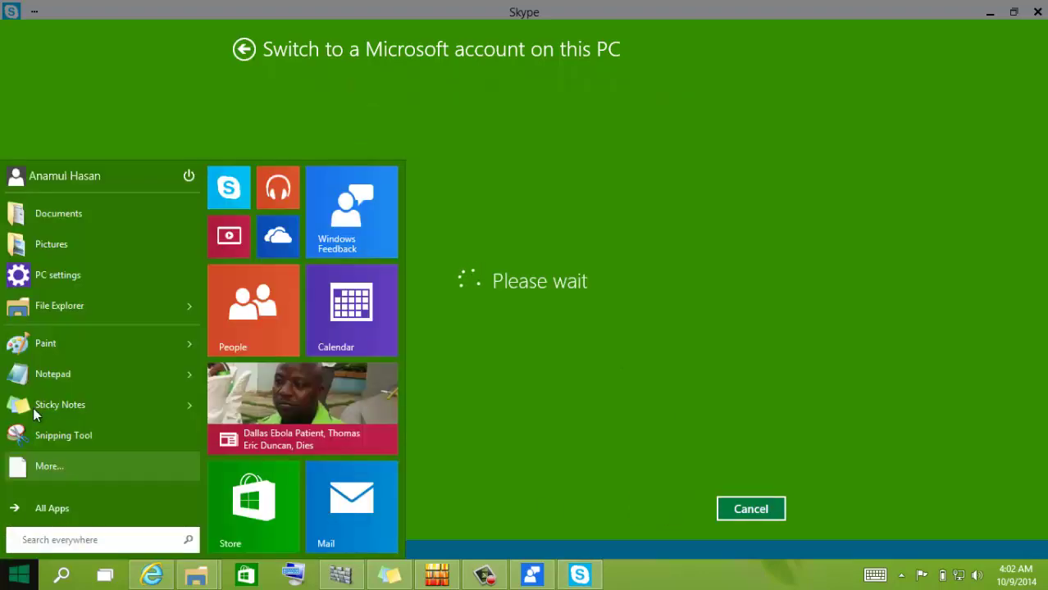
pyautogui.click(72, 278)
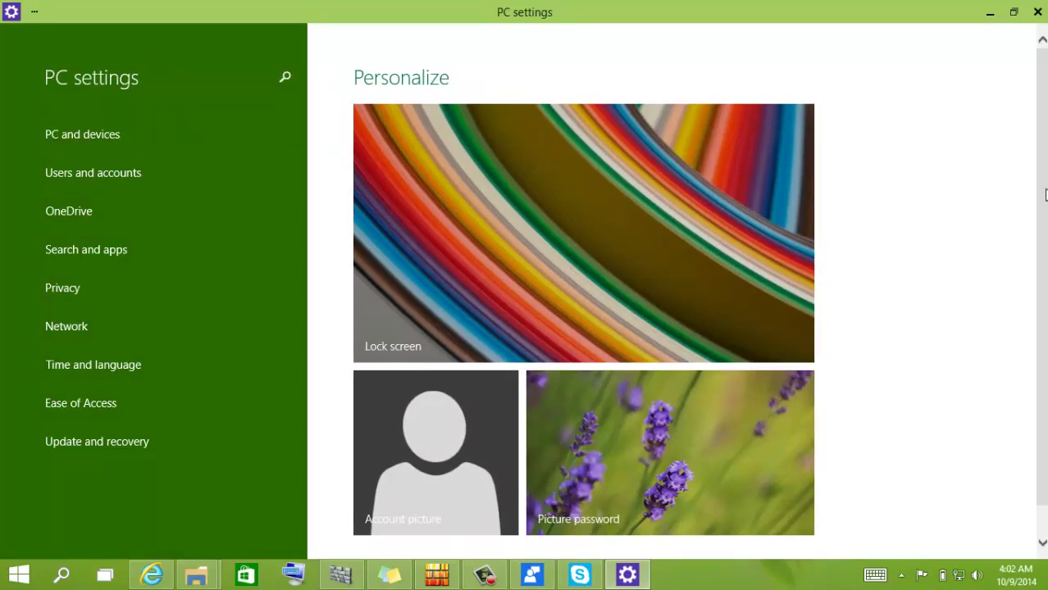
pyautogui.scroll(-1, 1046, 195)
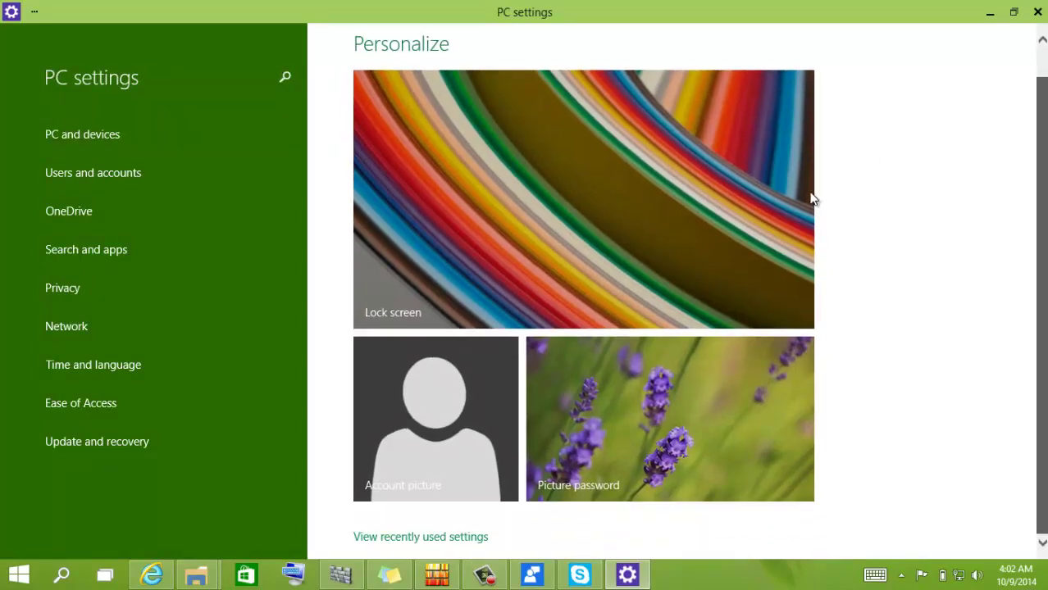
pyautogui.click(40, 140)
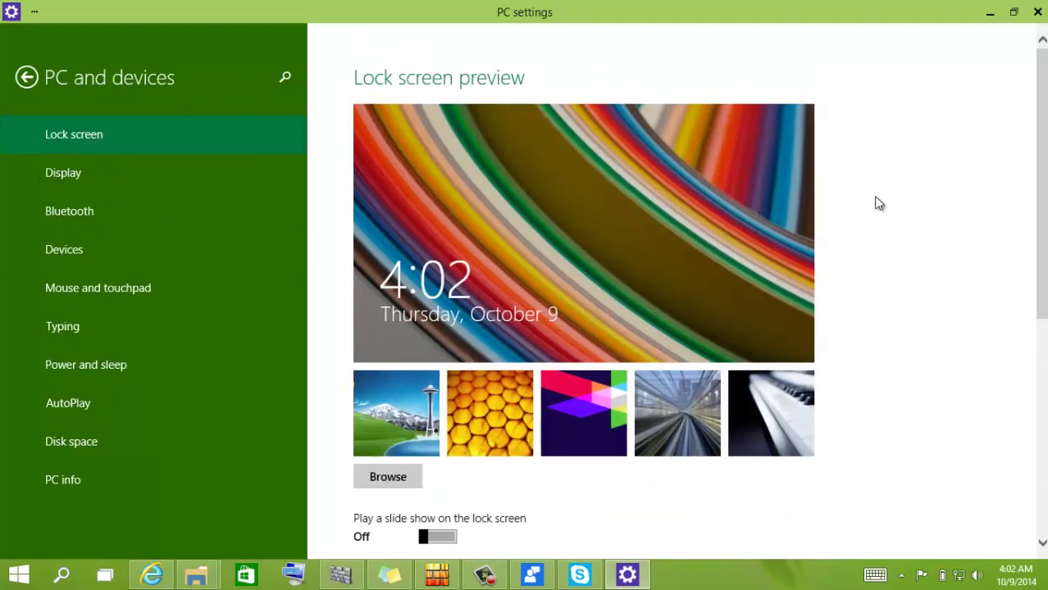
pyautogui.scroll(-6, 1043, 176)
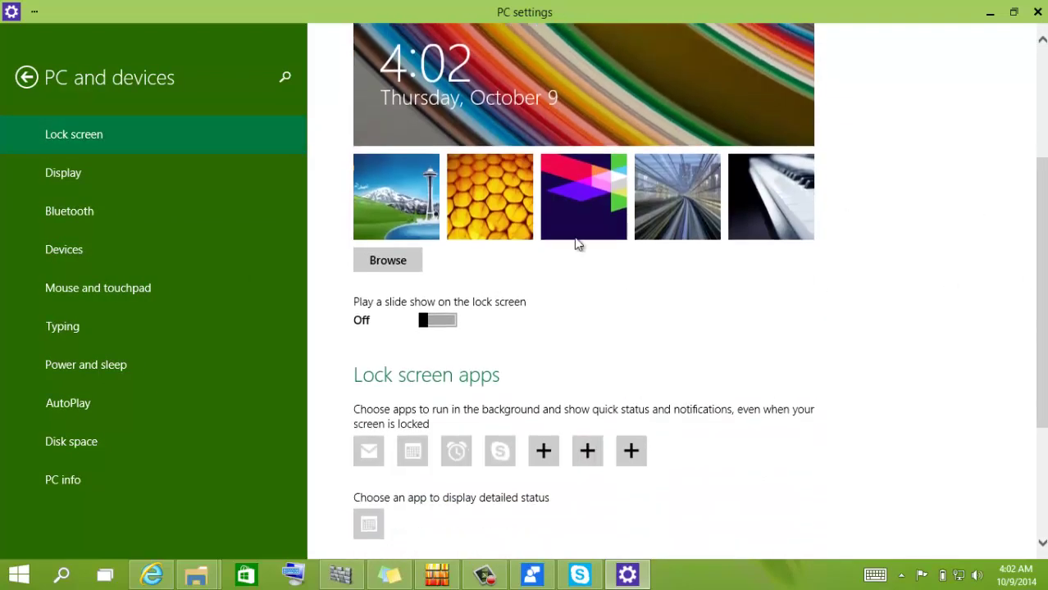
pyautogui.scroll(-4, 1030, 264)
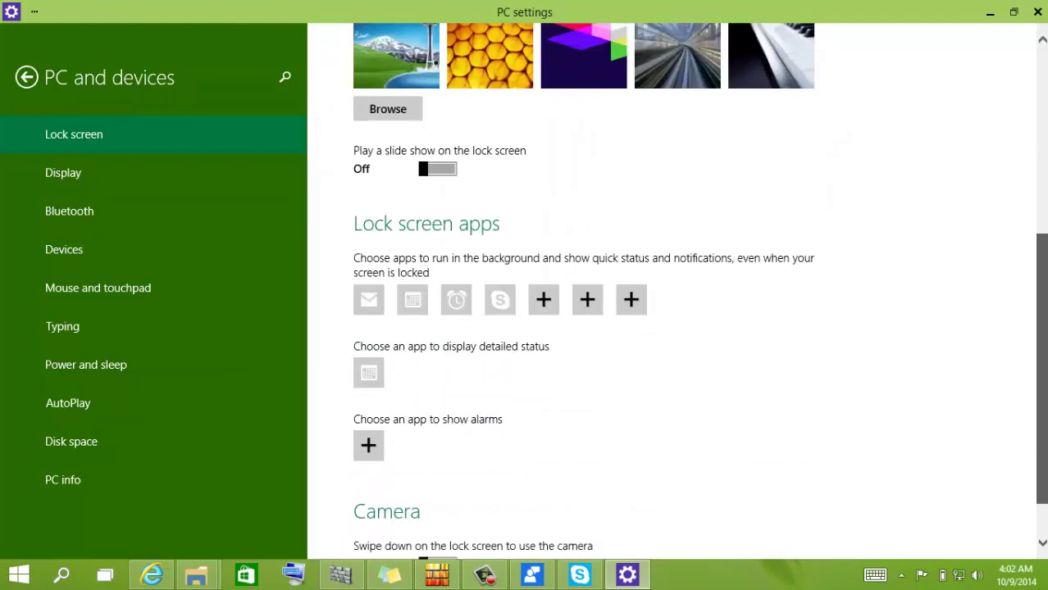
pyautogui.scroll(-2, 719, 390)
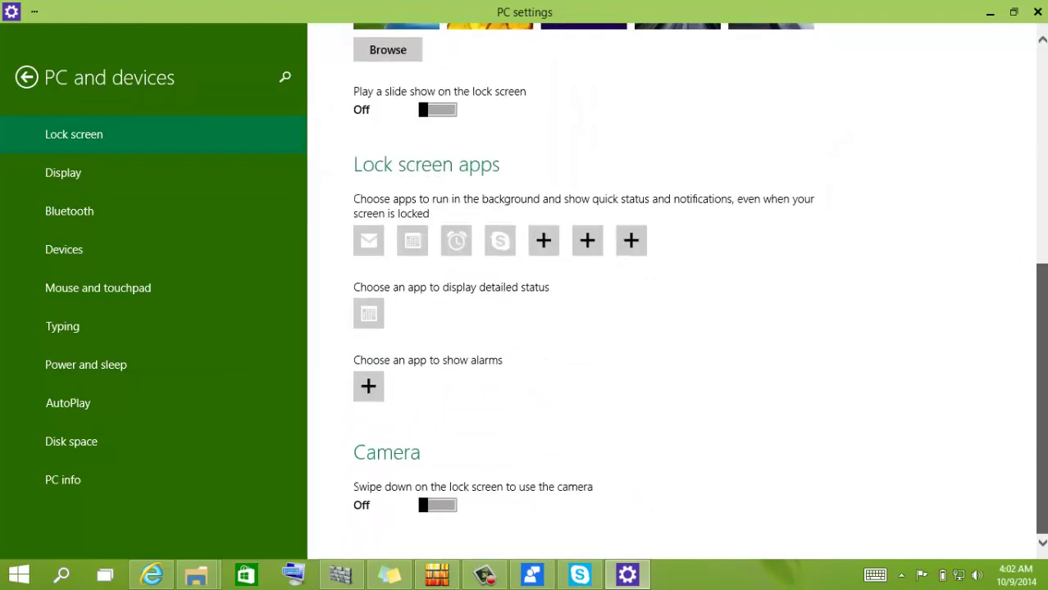
# View the Display settings and the Disk space breakdown under PC and devices.
pyautogui.click(64, 176)
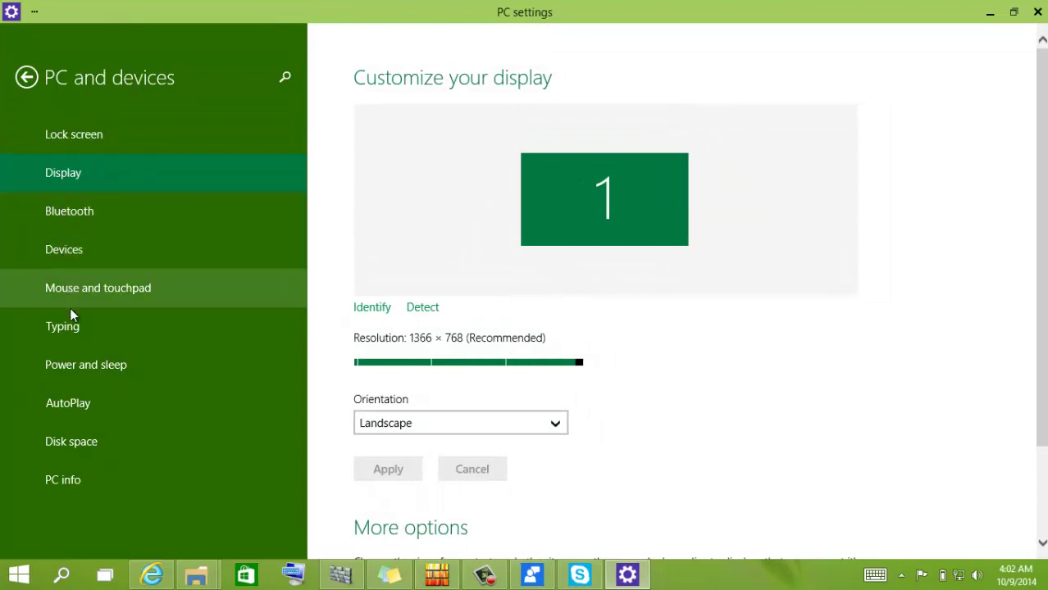
pyautogui.click(85, 435)
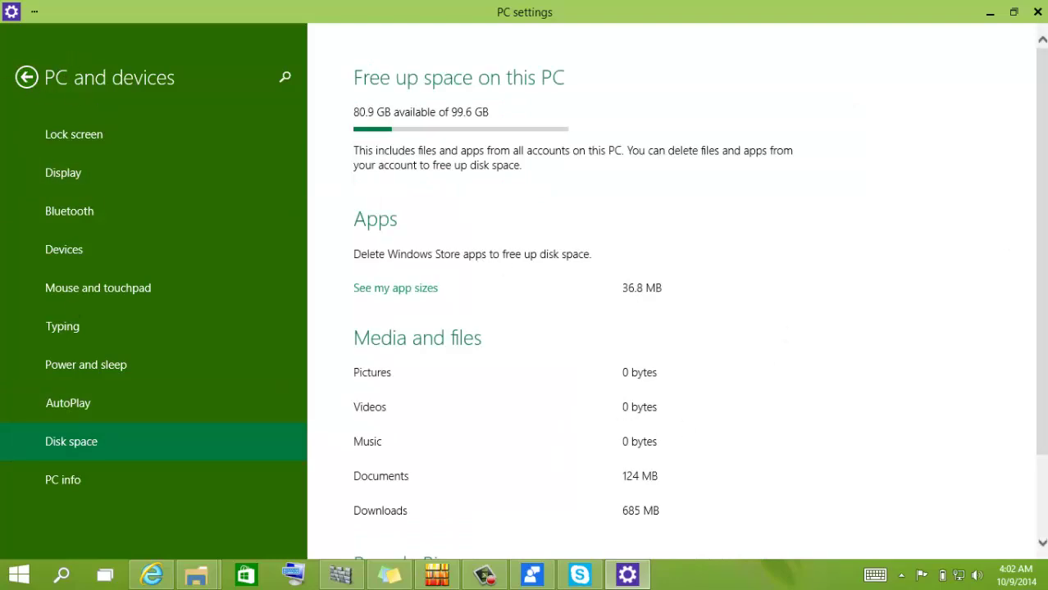
pyautogui.scroll(-2, 1045, 245)
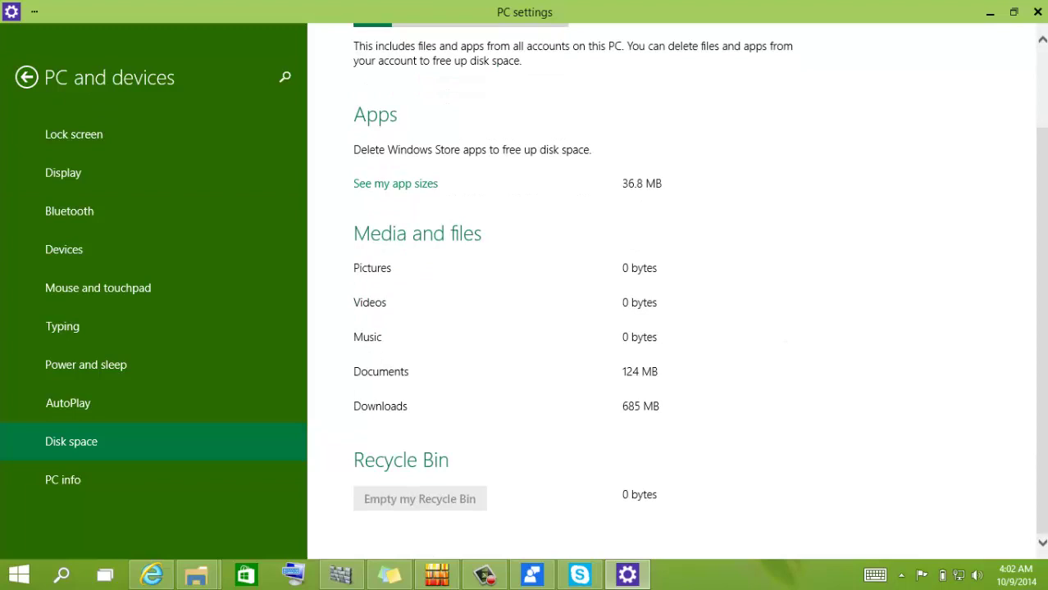
# Return to the main PC settings list and view the profile and picture options in Users and accounts.
pyautogui.click(30, 77)
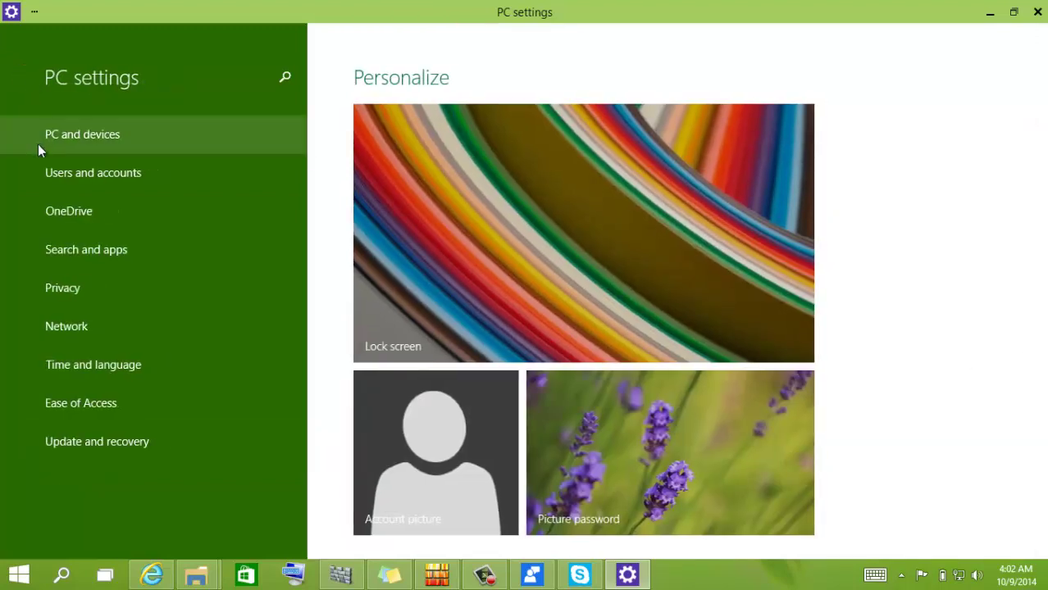
pyautogui.click(41, 164)
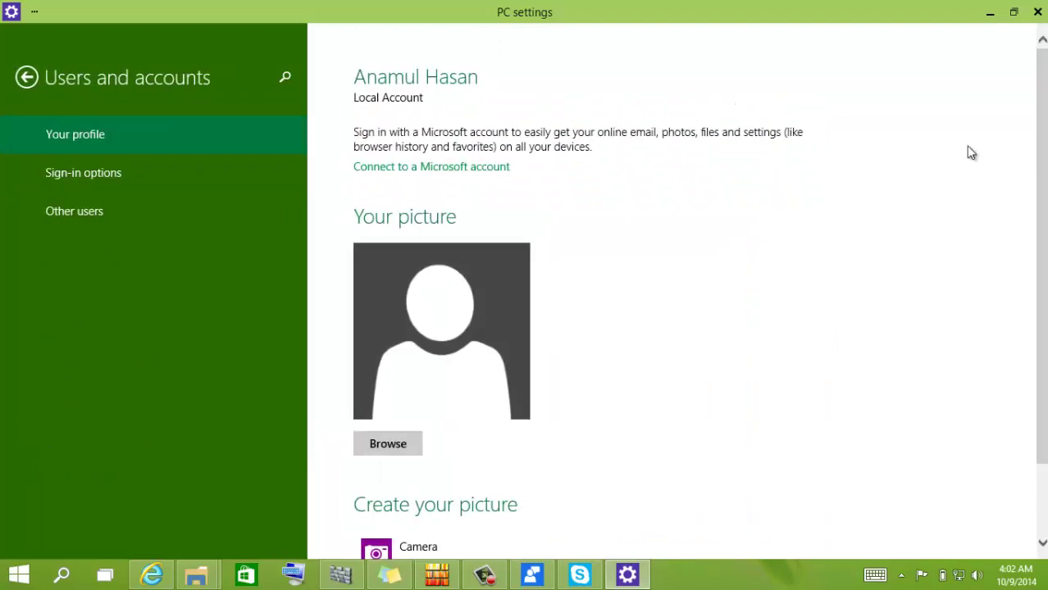
pyautogui.scroll(-2, 971, 153)
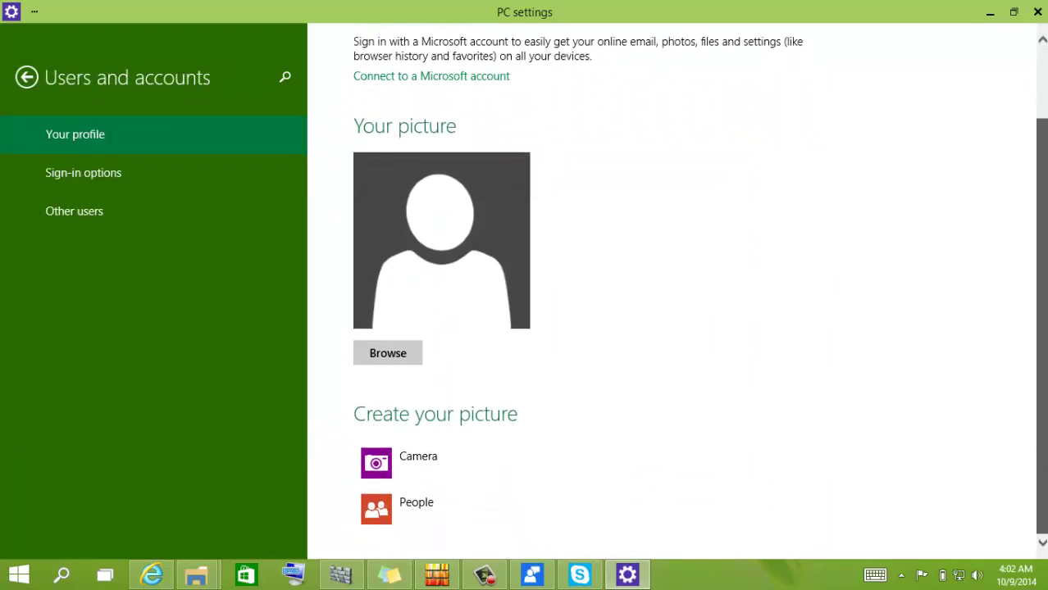
# View the Sign-in options under Users and accounts and the File storage page under OneDrive, returning to the main settings list.
pyautogui.scroll(2, 592, 250)
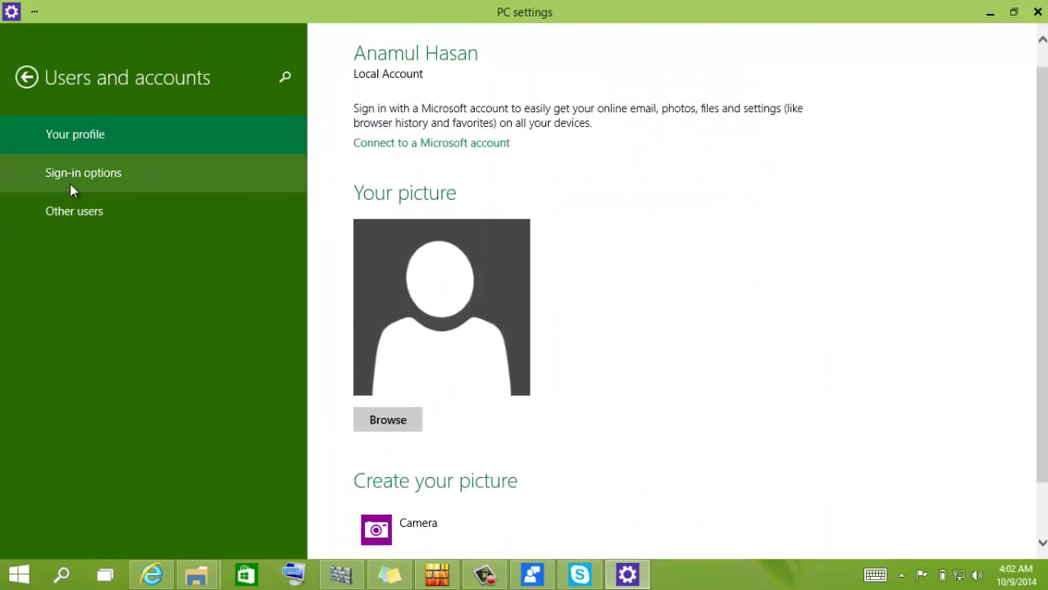
pyautogui.click(178, 176)
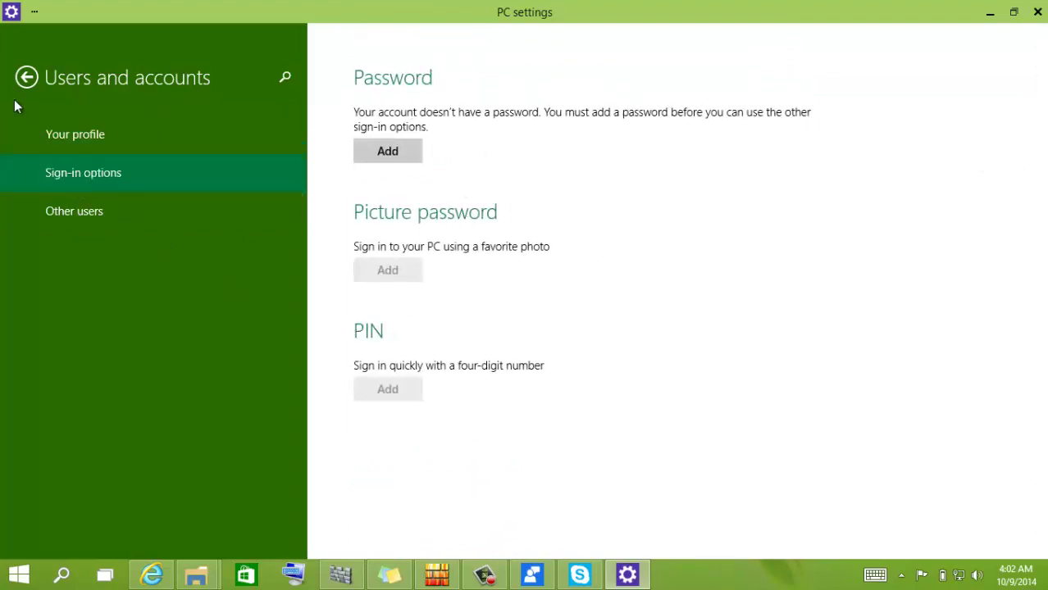
pyautogui.click(27, 82)
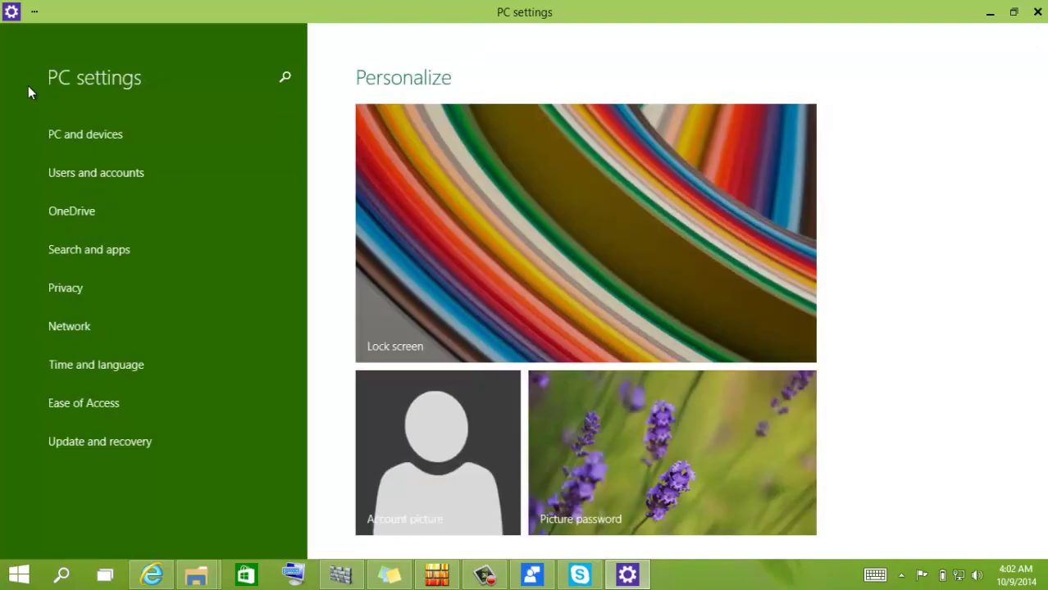
pyautogui.click(58, 208)
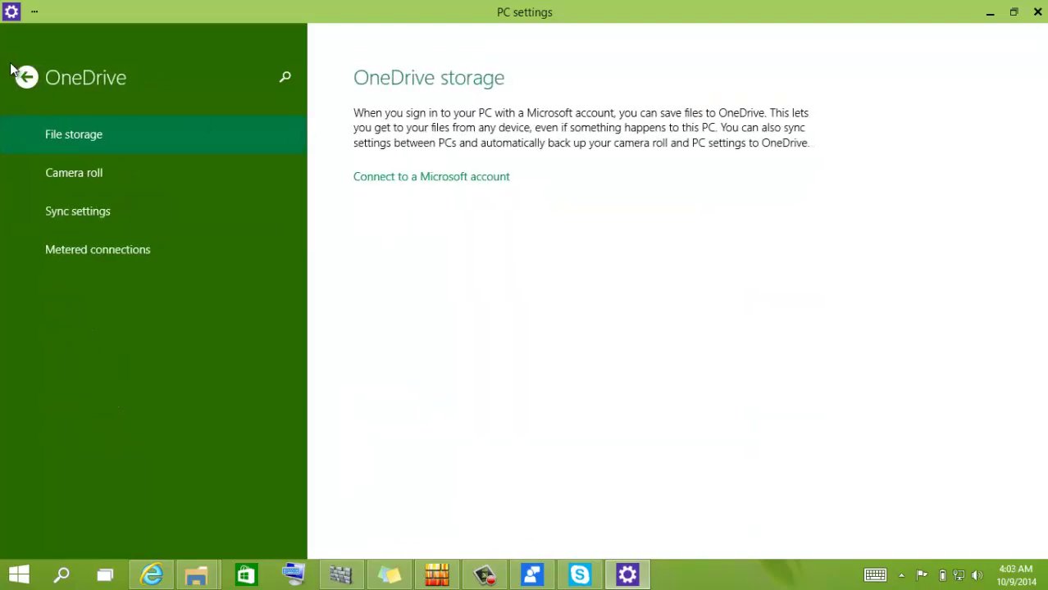
pyautogui.click(11, 68)
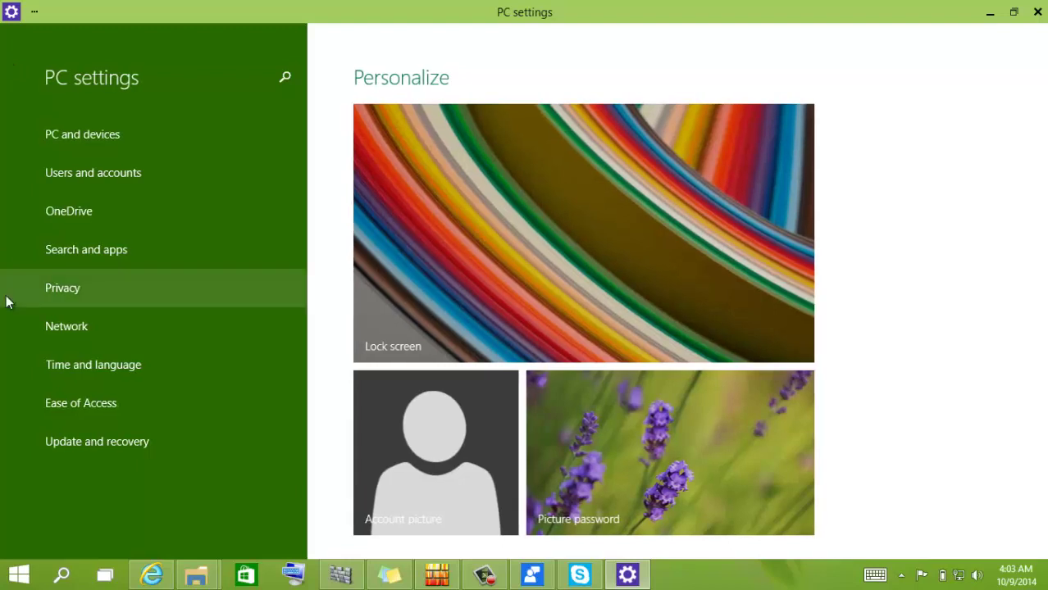
# View the Search and apps settings and the Windows Update page under Update and recovery, returning to the main settings list.
pyautogui.click(74, 251)
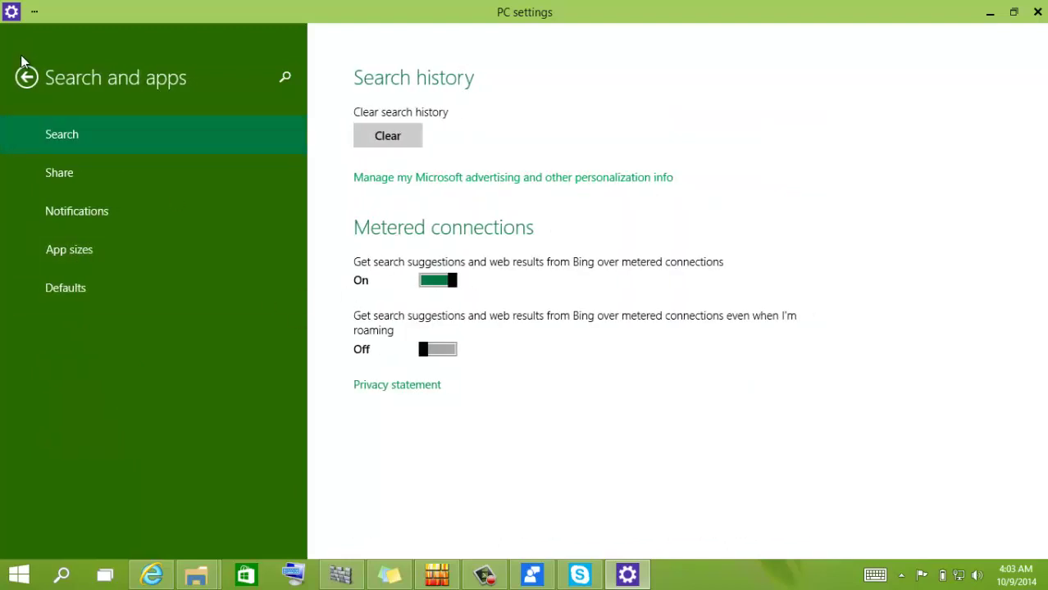
pyautogui.click(26, 77)
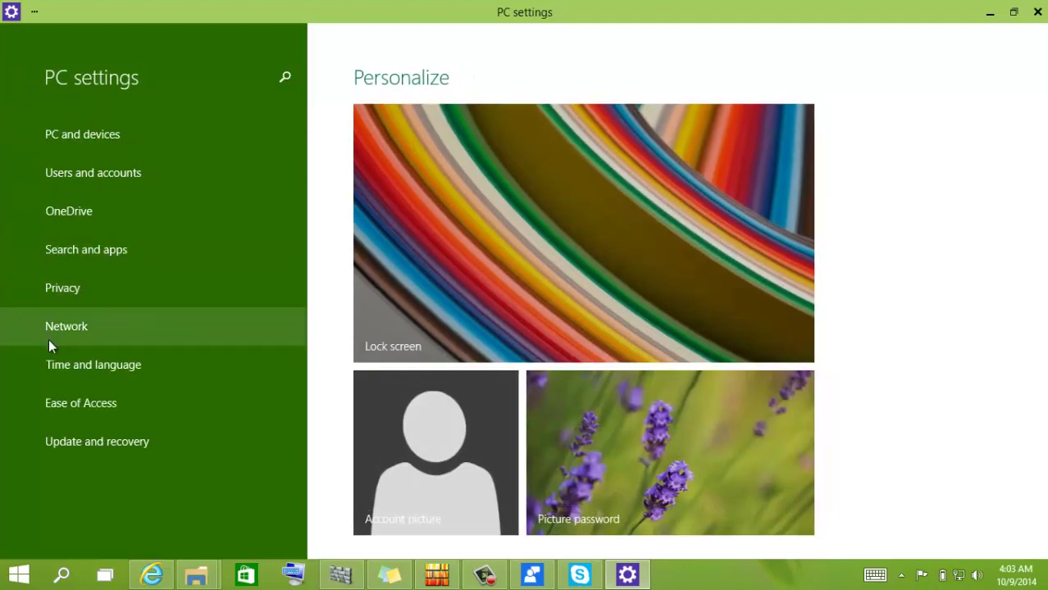
pyautogui.click(90, 436)
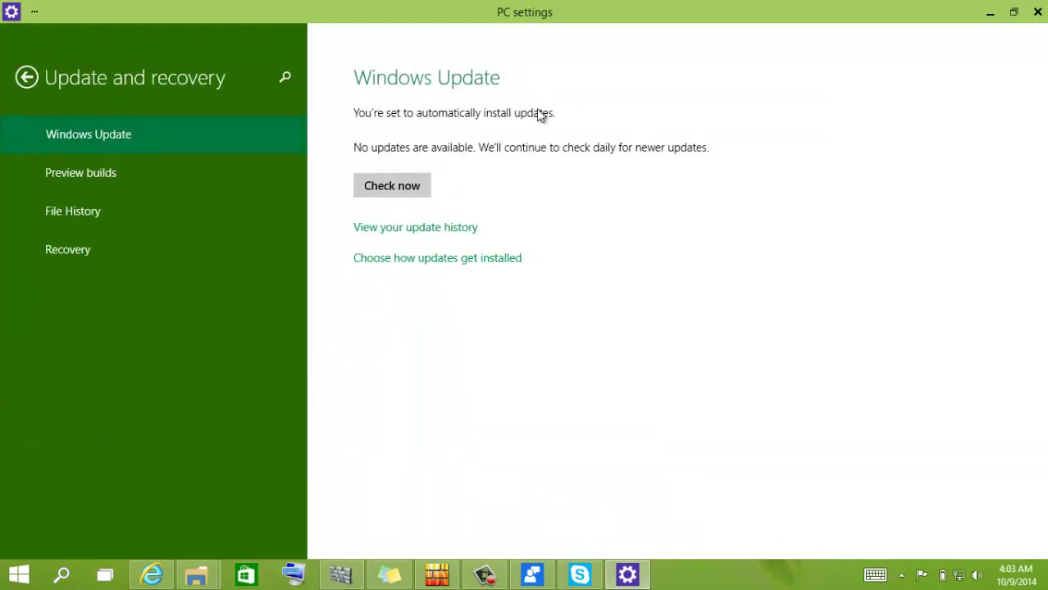
pyautogui.click(20, 87)
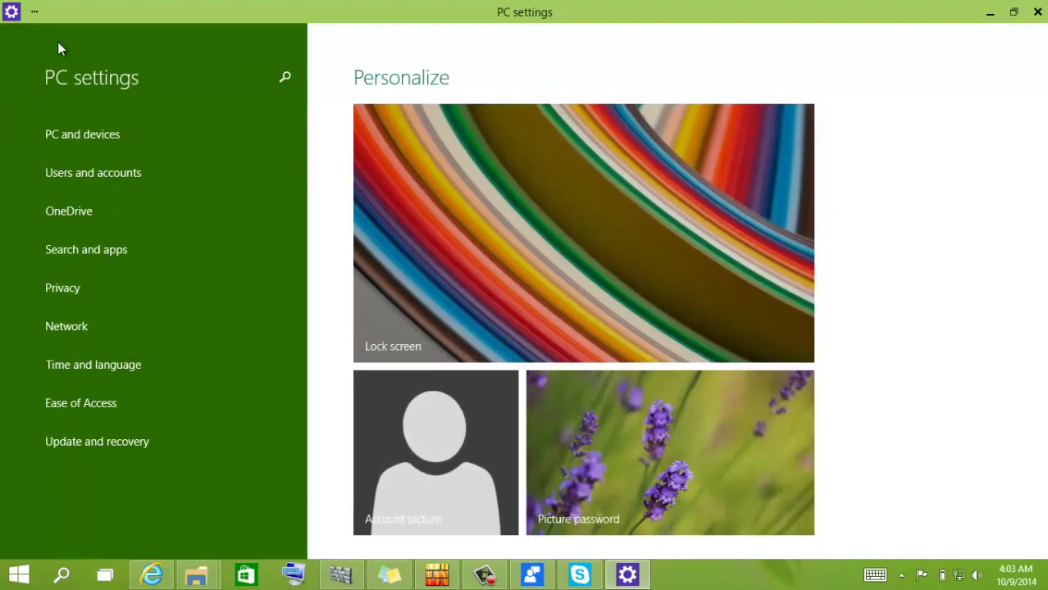
# Show all open windows in Task View.
pyautogui.click(35, 11)
pyautogui.click(190, 11)
pyautogui.click(105, 576)
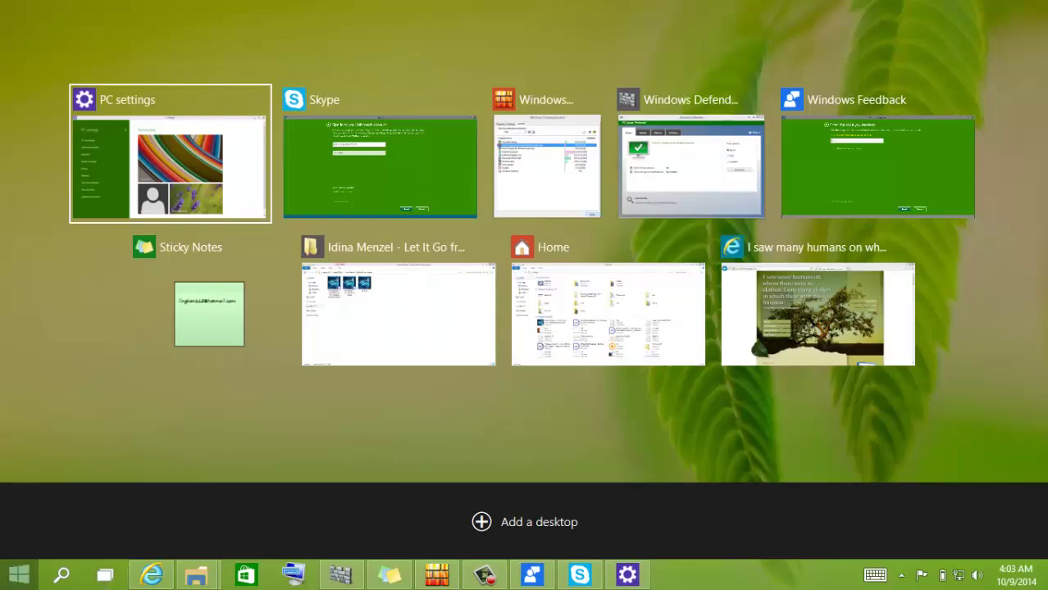
# Browse the complete All Apps list in the Start menu down to its last entries.
pyautogui.click(19, 575)
pyautogui.moveTo(101, 417)
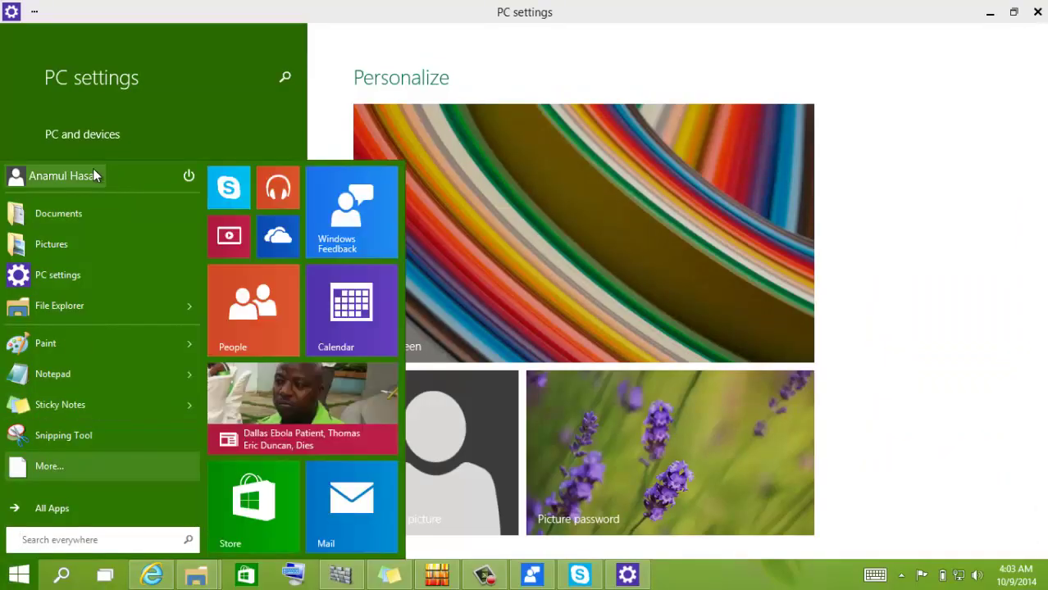
pyautogui.click(45, 510)
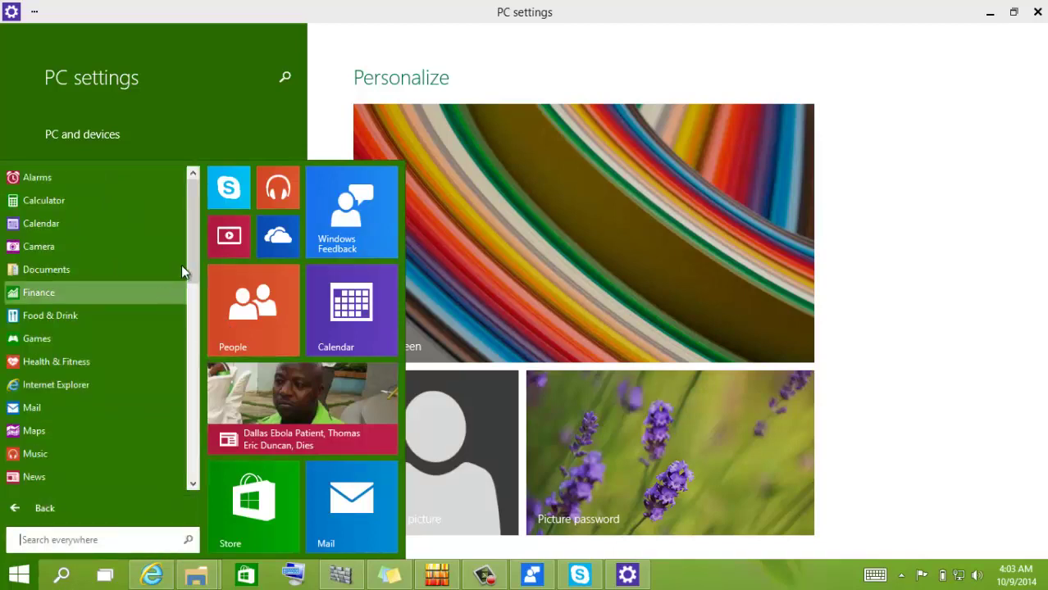
pyautogui.moveTo(194, 267); pyautogui.dragTo(191, 484)
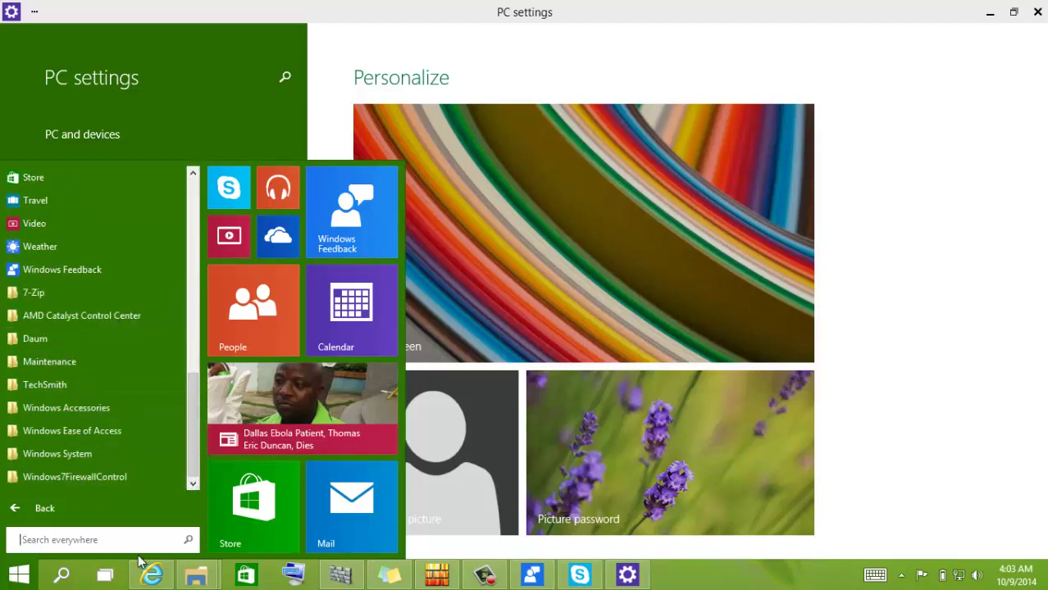
# Switch to the File Explorer window with the Let It Go video folder and open This PC in it.
pyautogui.click(197, 580)
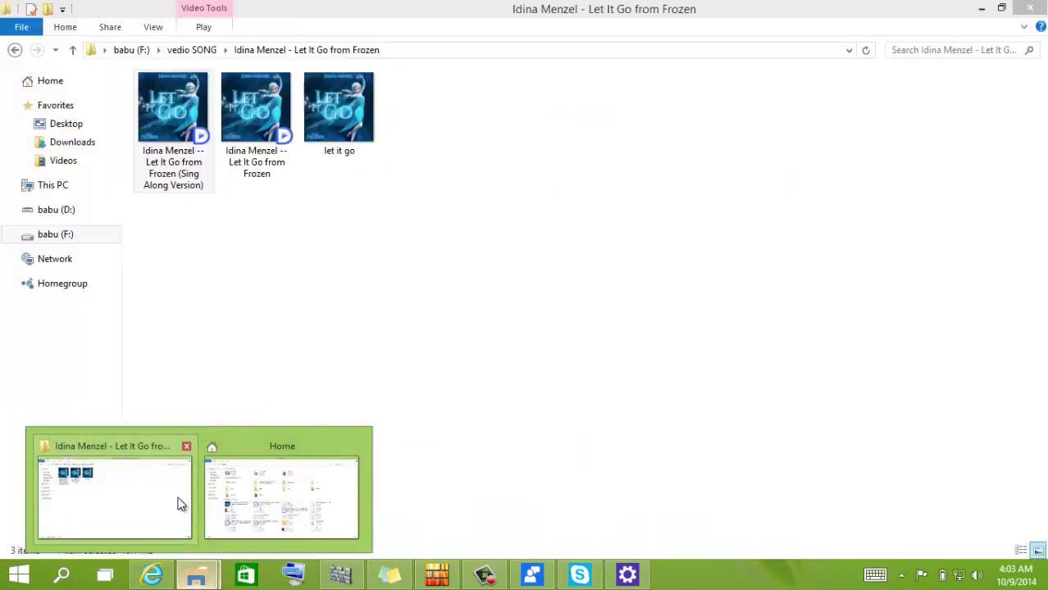
pyautogui.click(178, 505)
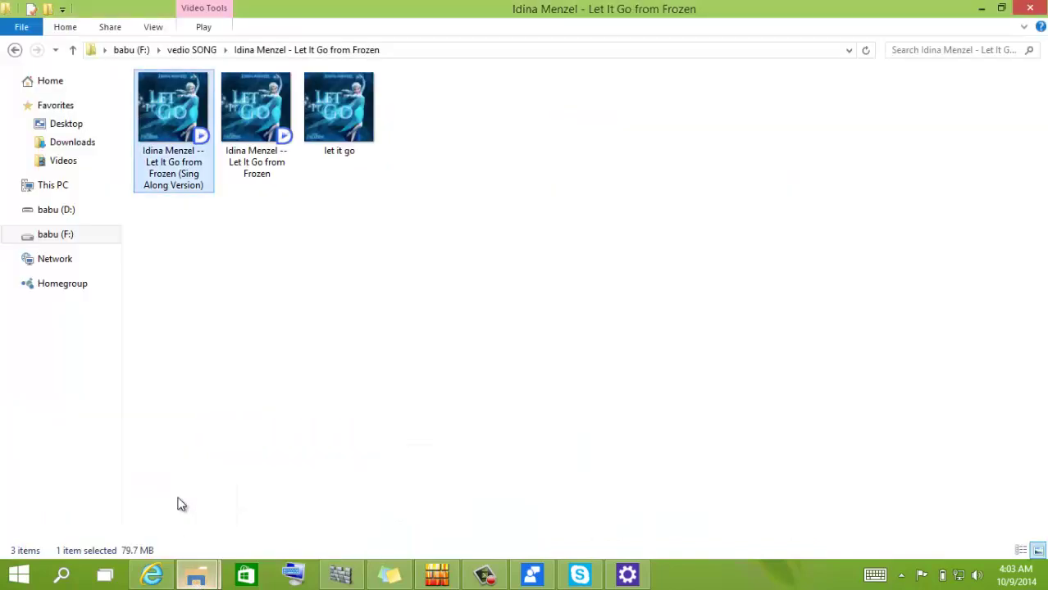
pyautogui.click(54, 187)
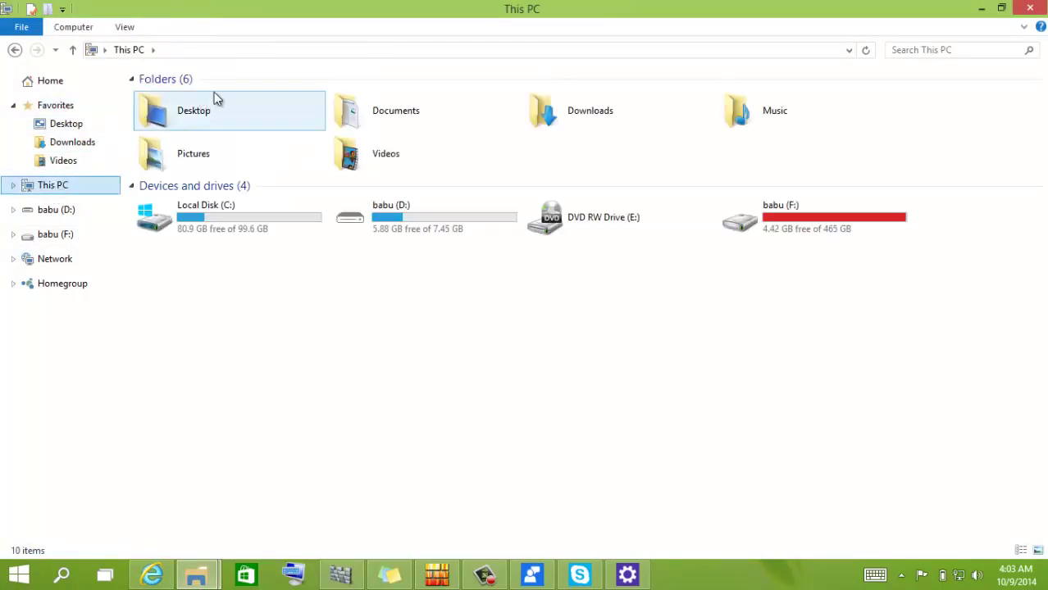
# Examine the Computer and View ribbon commands, the window control options and the Quick Access Toolbar customization options of This PC.
pyautogui.click(73, 30)
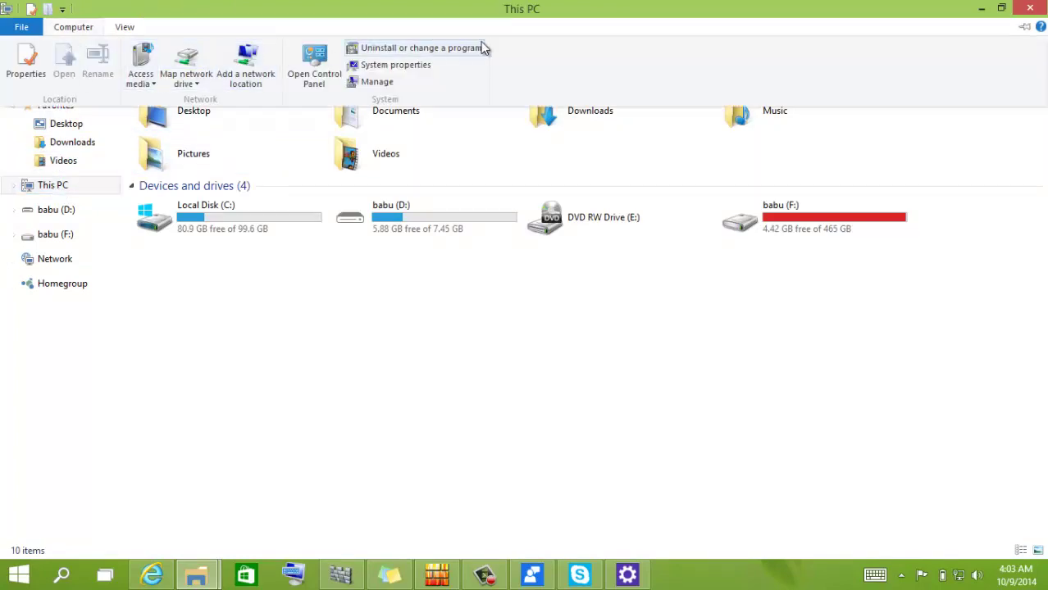
pyautogui.click(125, 28)
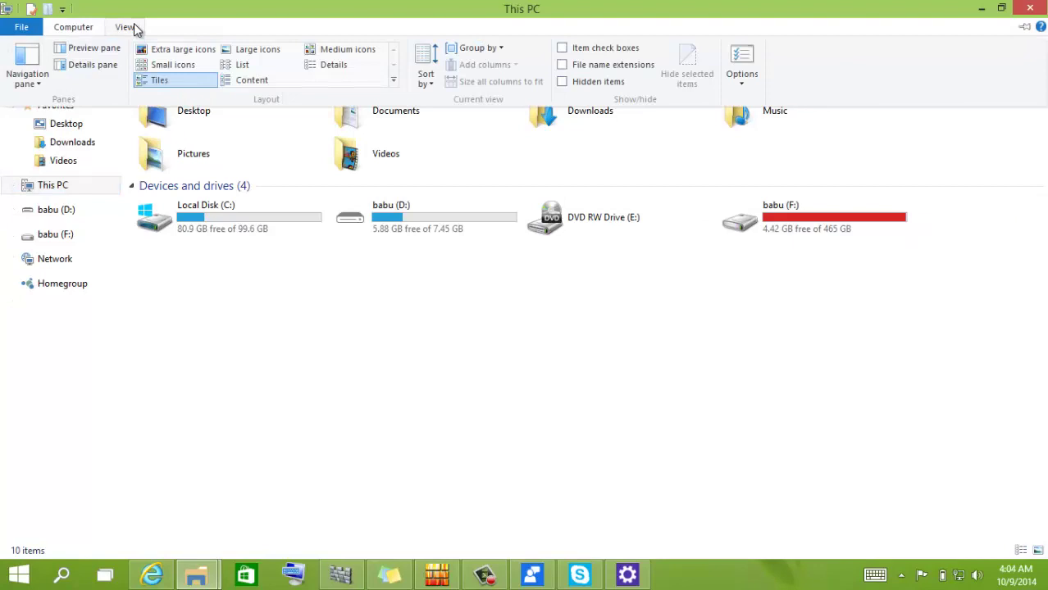
pyautogui.click(5, 9)
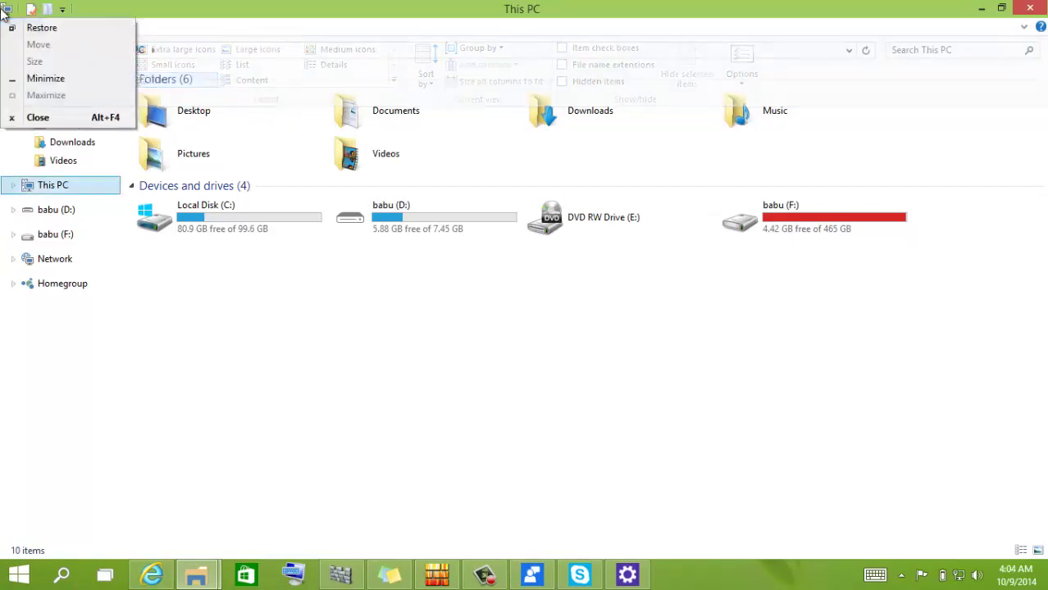
pyautogui.click(63, 10)
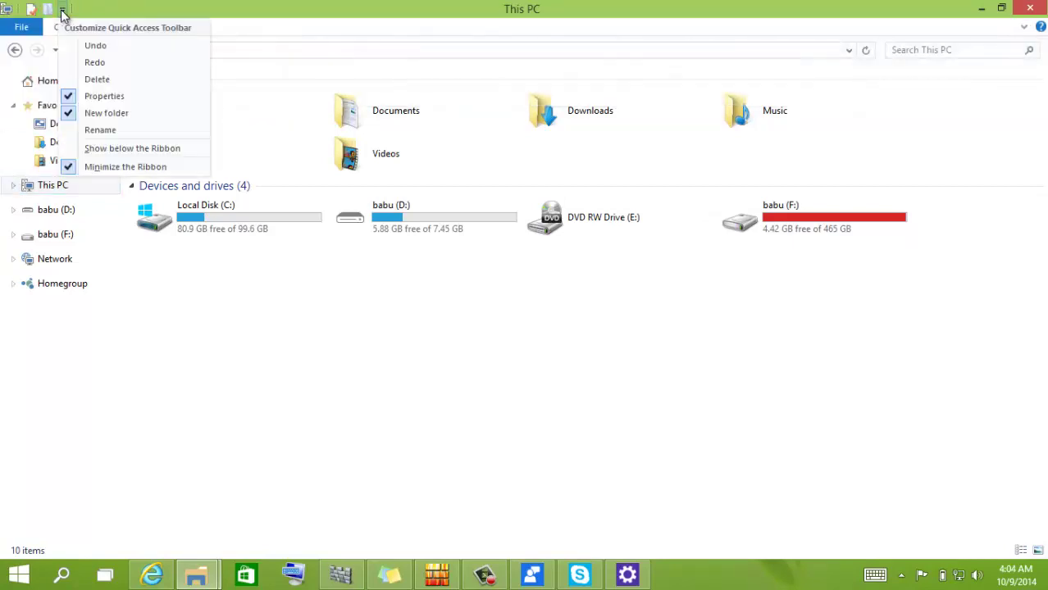
pyautogui.click(181, 325)
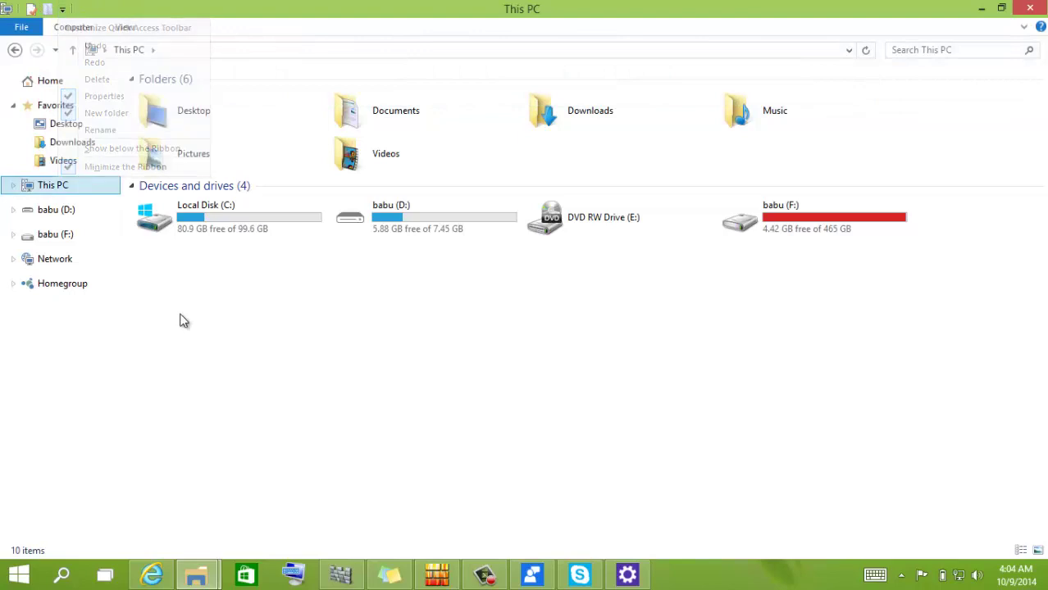
# Select the D: drive and examine its Drive Tools management commands.
pyautogui.click(385, 212)
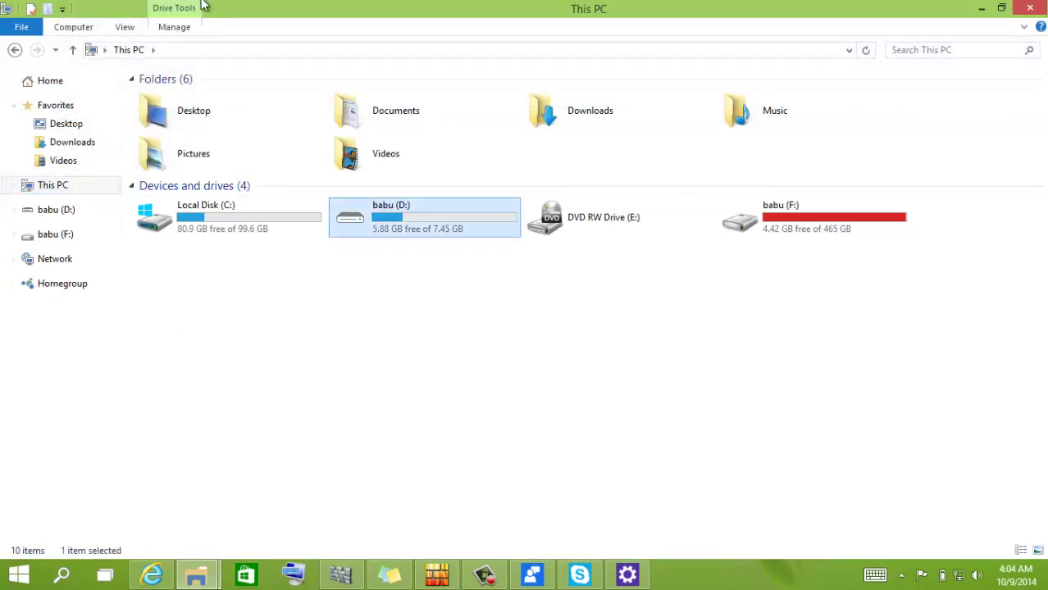
pyautogui.click(170, 29)
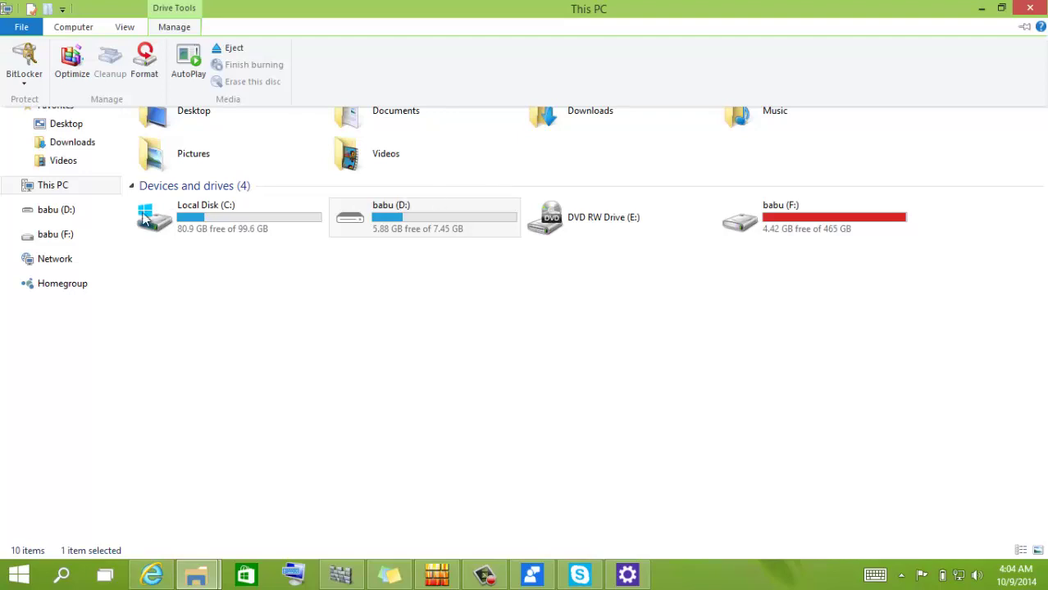
pyautogui.click(53, 186)
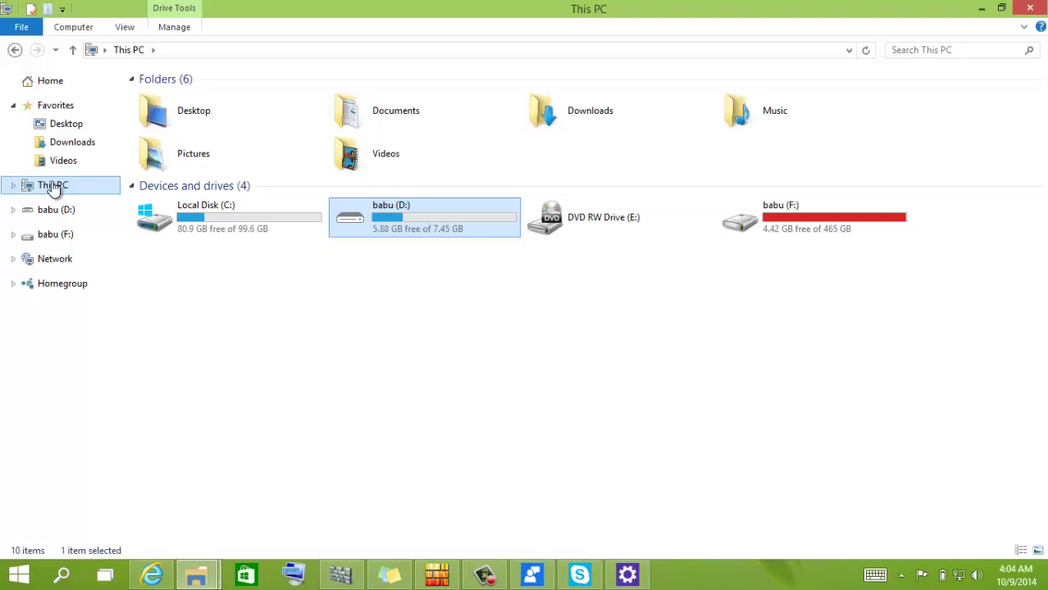
# Open Computer Management for This PC, view the hardware categories in Device Manager, and close the window.
pyautogui.rightClick(52, 187)
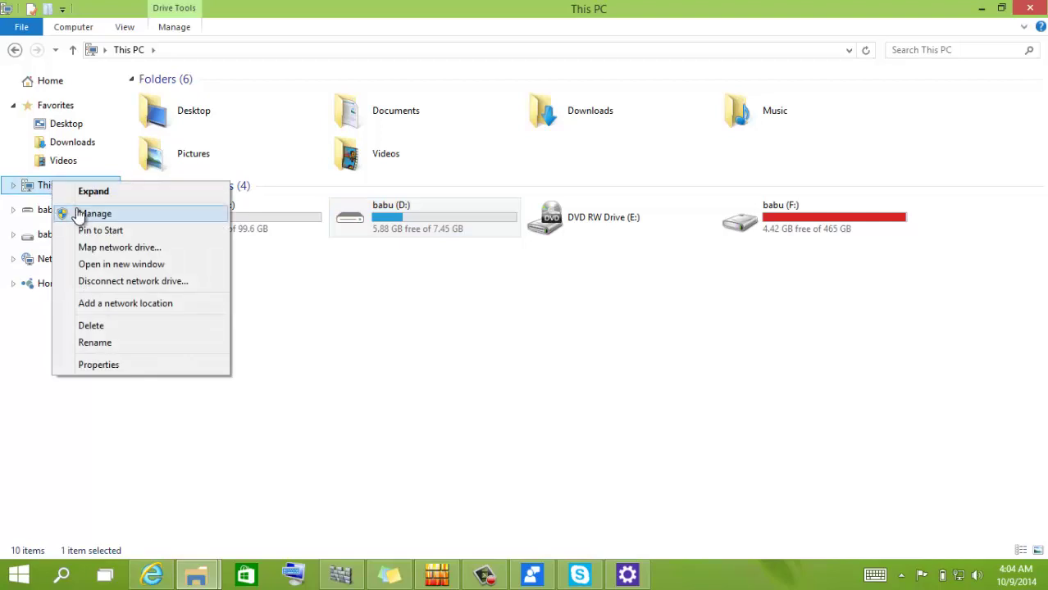
pyautogui.click(79, 214)
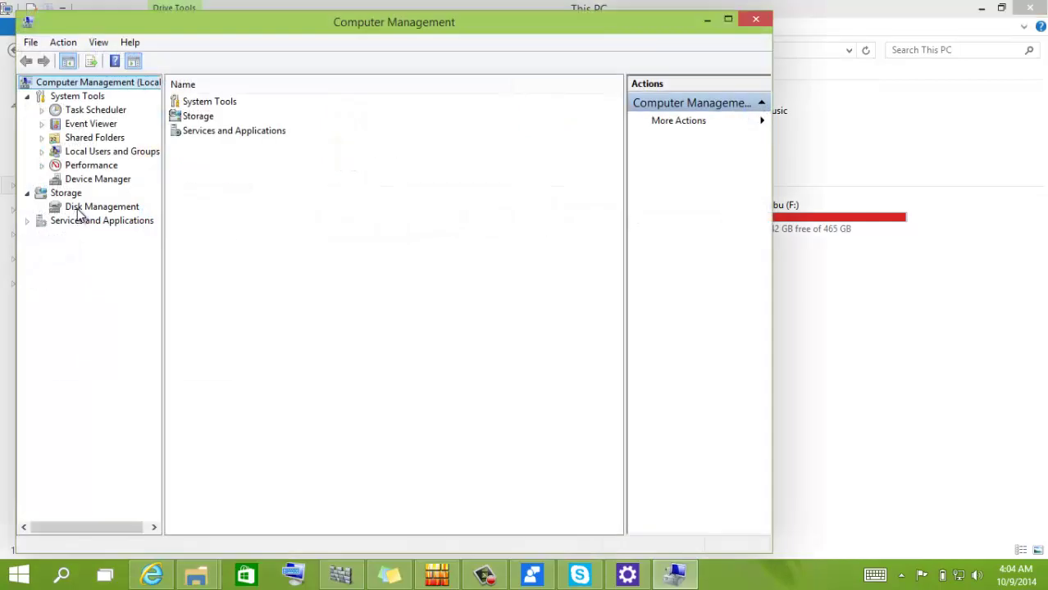
pyautogui.click(97, 181)
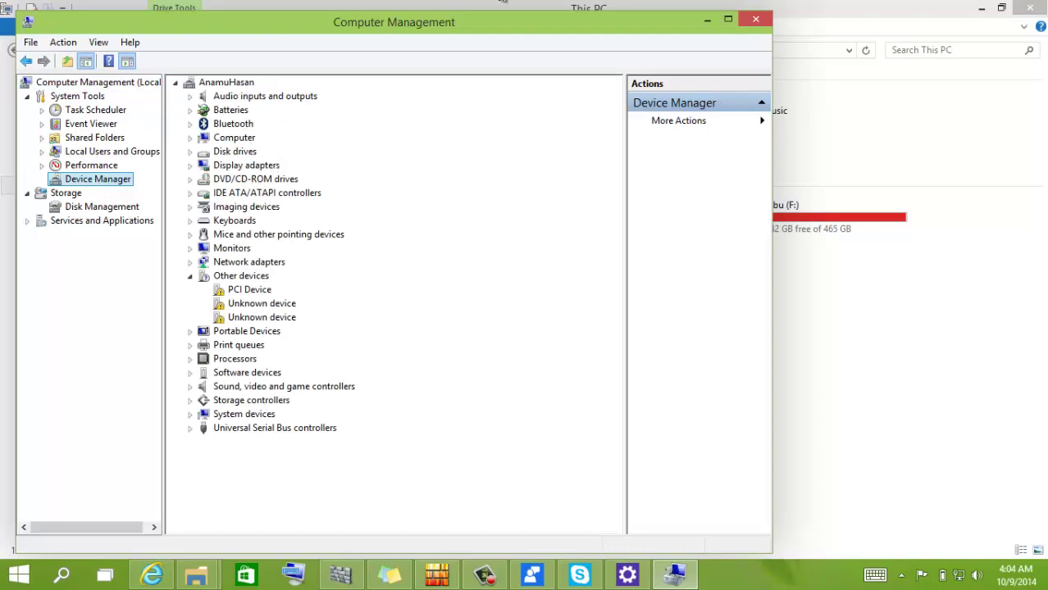
pyautogui.click(754, 25)
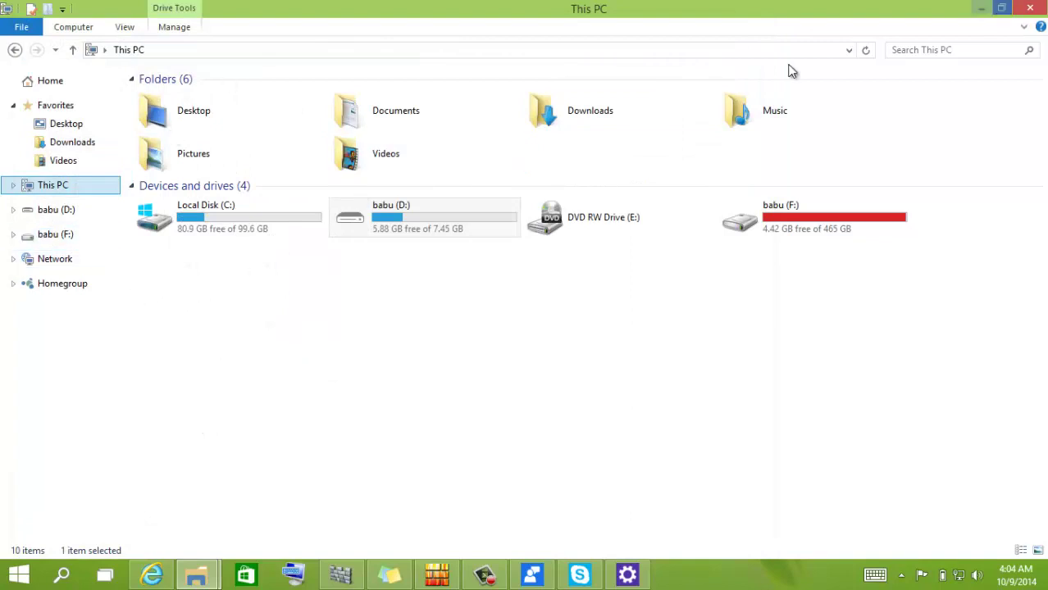
# Open the Network location in File Explorer and minimize File Explorer and PC settings to reveal the desktop.
pyautogui.click(72, 265)
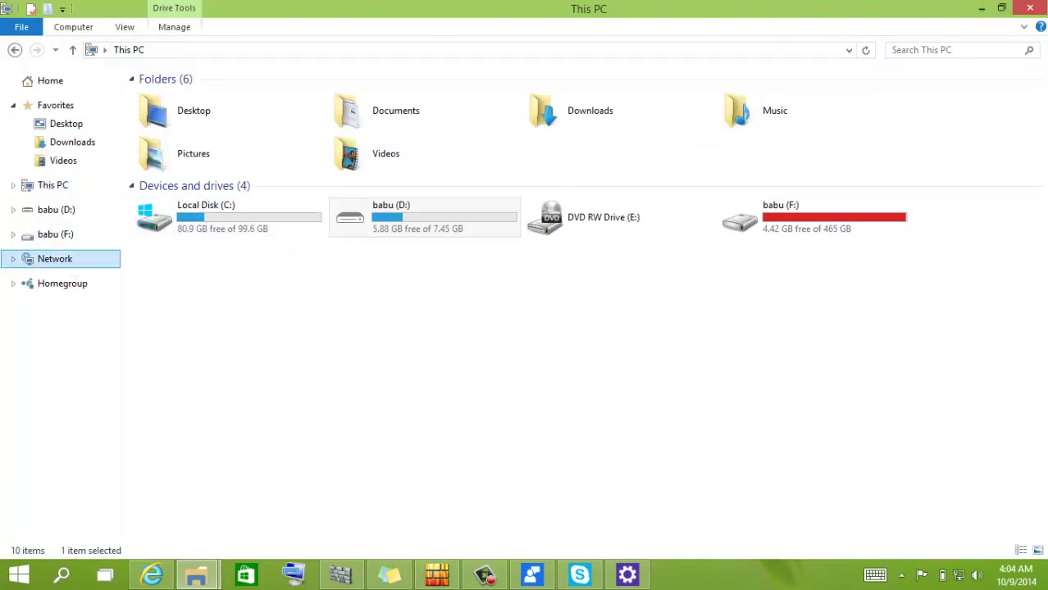
pyautogui.click(984, 8)
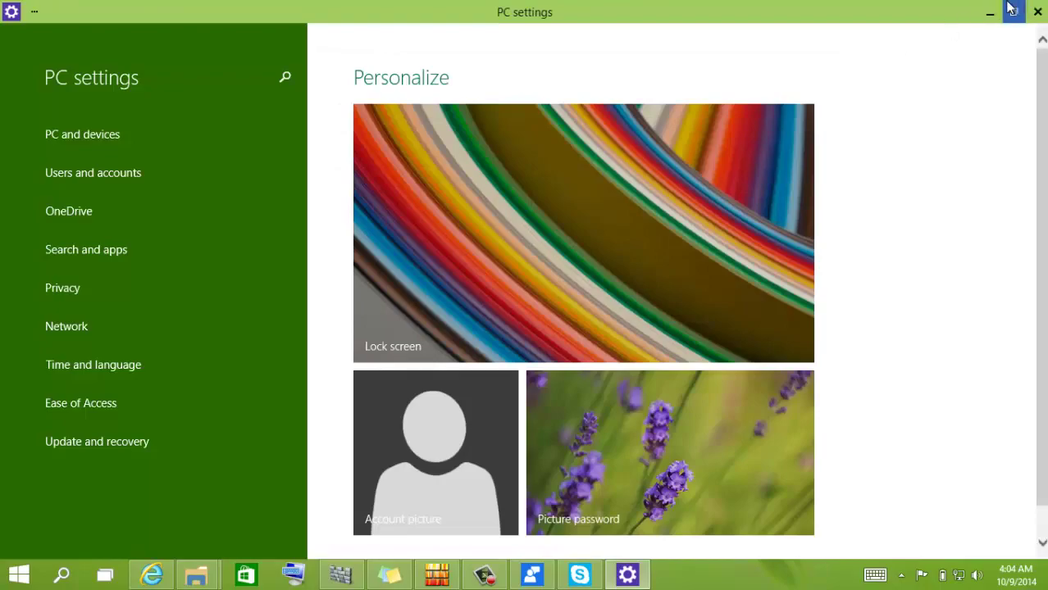
pyautogui.click(990, 13)
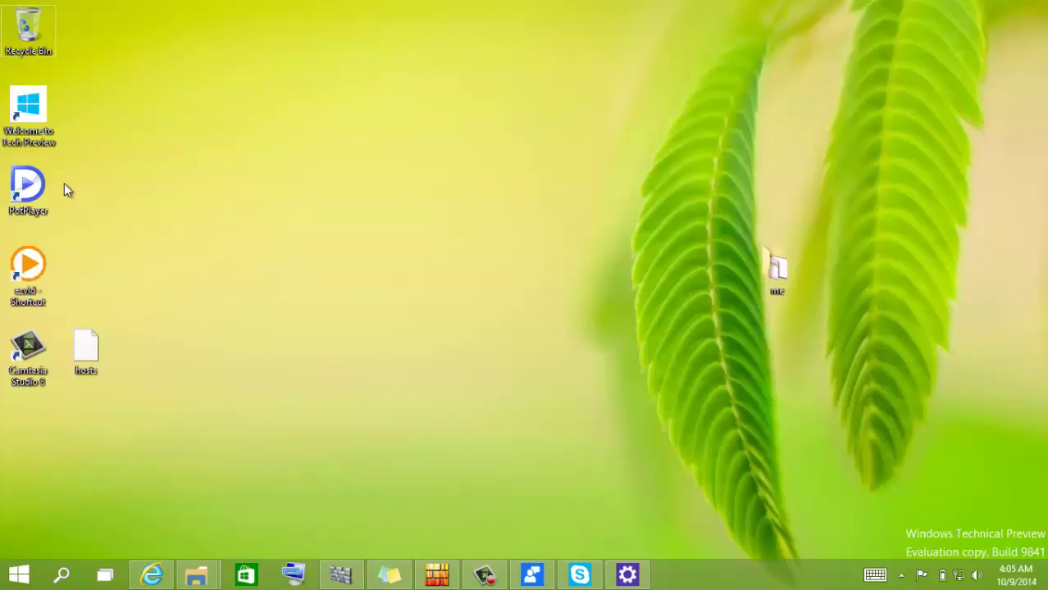
# Open the Welcome to Tech Preview page from the desktop, look through it to the end, and minimize the browser.
pyautogui.doubleClick(24, 122)
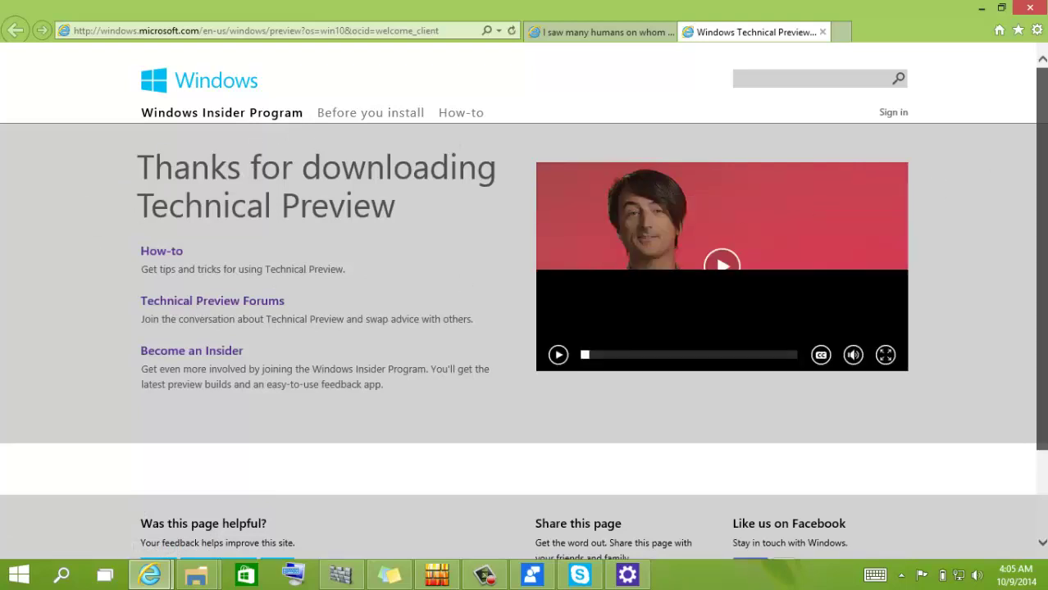
pyautogui.scroll(-3, 1025, 164)
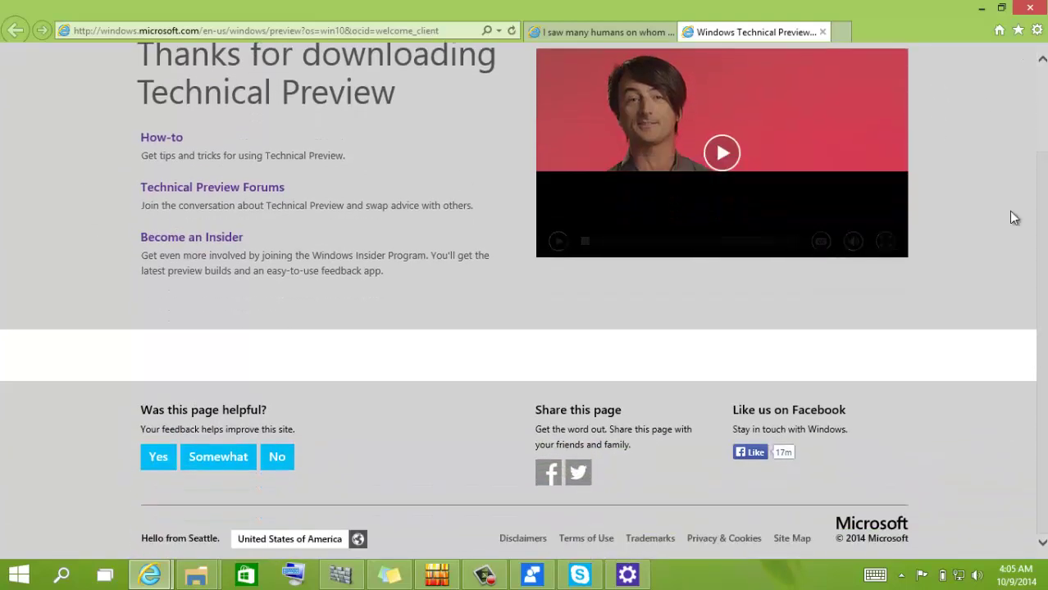
pyautogui.click(982, 7)
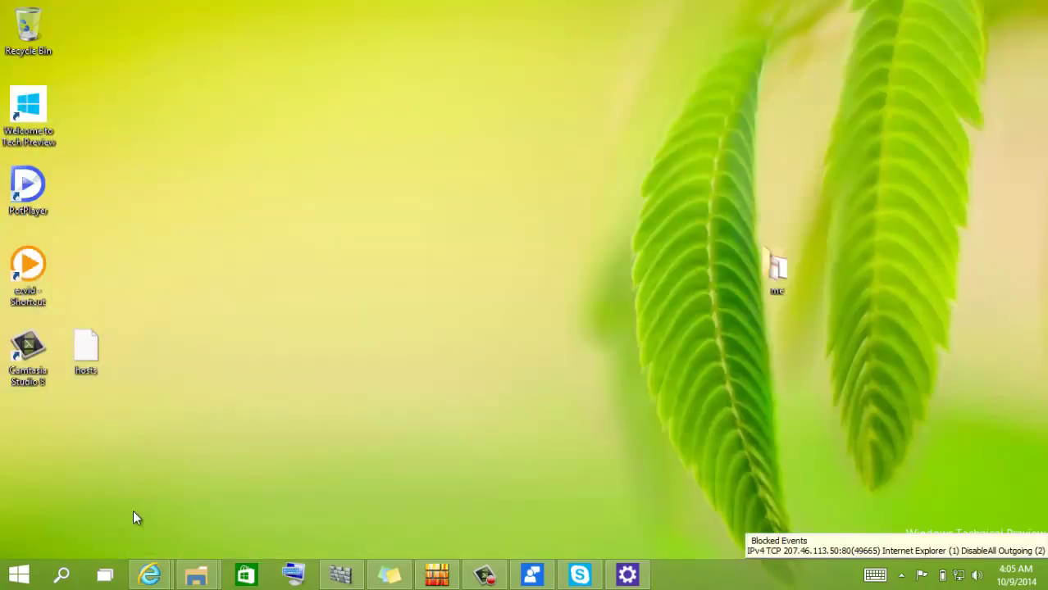
pyautogui.moveTo(197, 574)
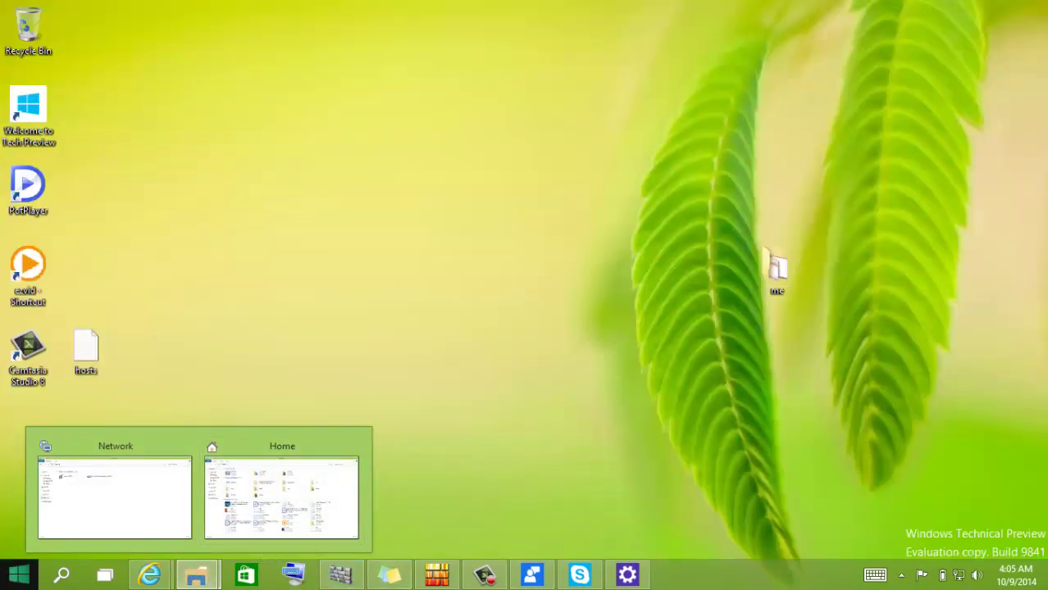
# Search for "con", open Control Panel, maximize its window and switch to All Control Panel Items.
pyautogui.click(18, 576)
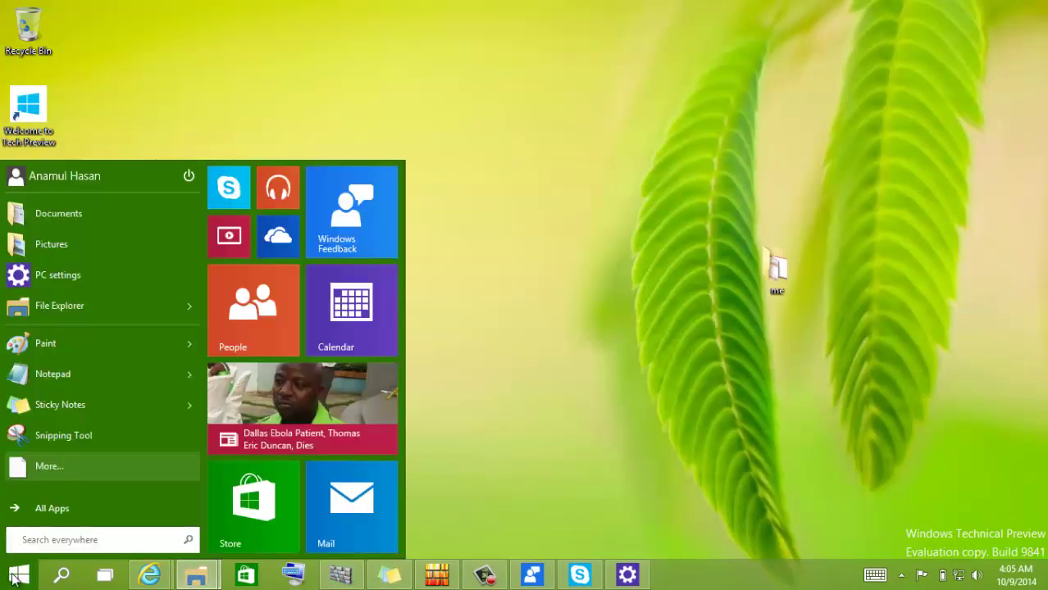
pyautogui.click(80, 539)
pyautogui.write('con')
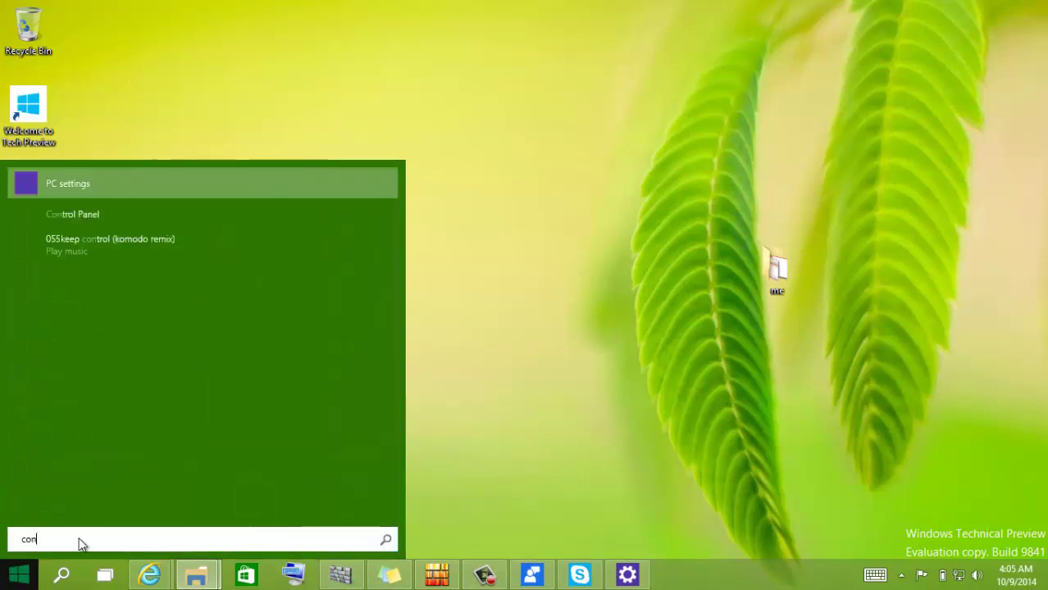
pyautogui.click(85, 215)
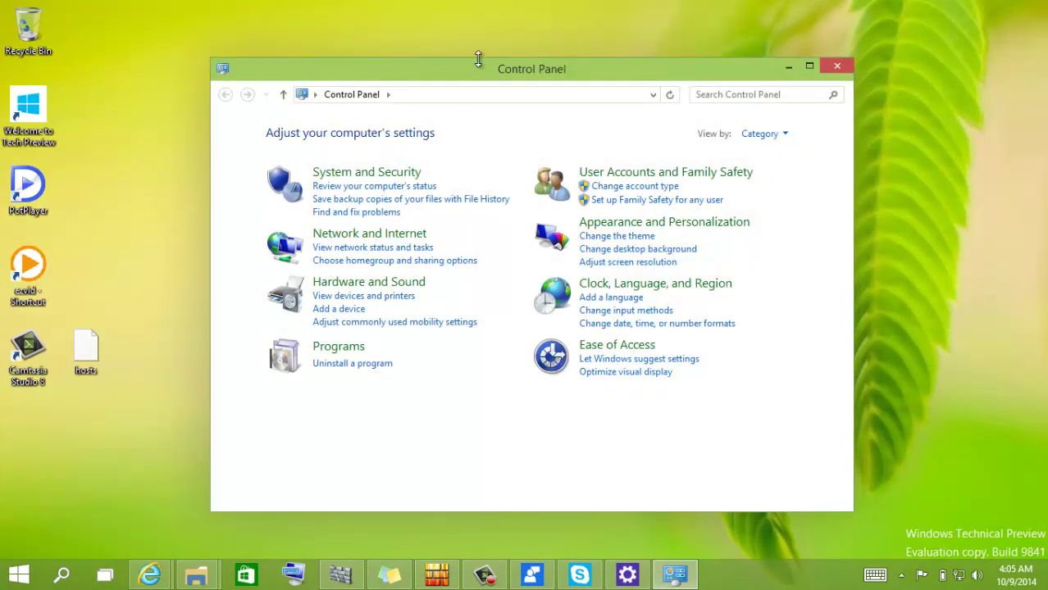
pyautogui.doubleClick(478, 59)
pyautogui.click(811, 10)
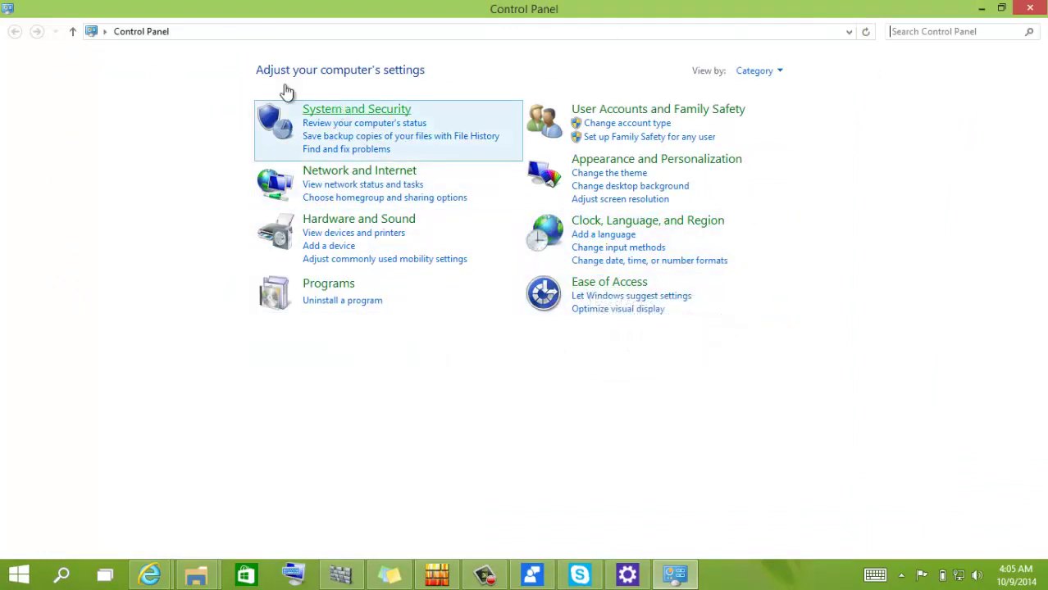
pyautogui.click(177, 32)
pyautogui.click(189, 51)
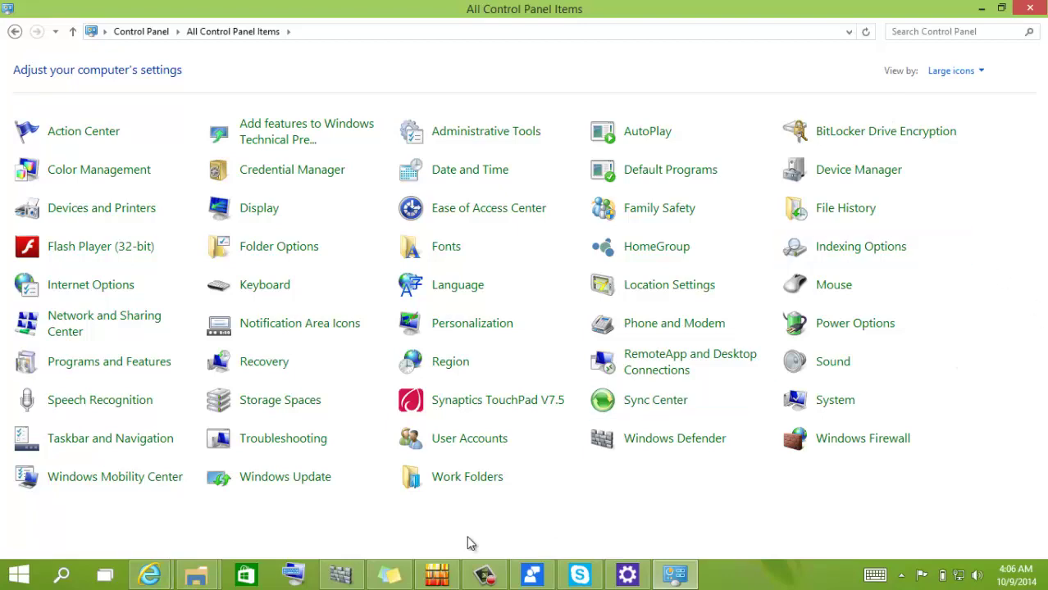
# Switch to PC settings and briefly show the Start menu over it.
pyautogui.click(627, 574)
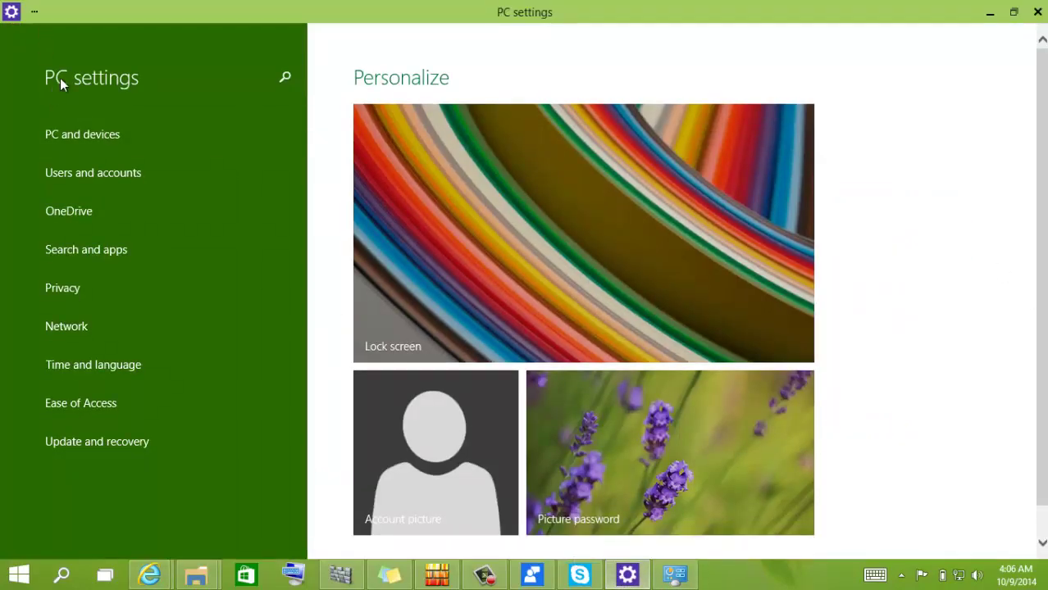
pyautogui.click(2, 582)
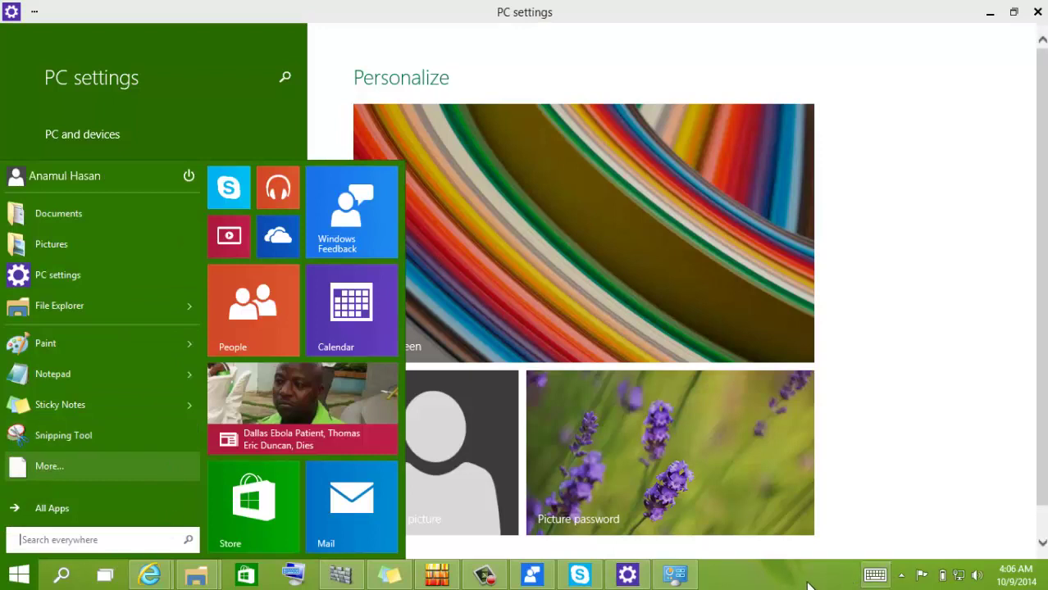
pyautogui.click(774, 584)
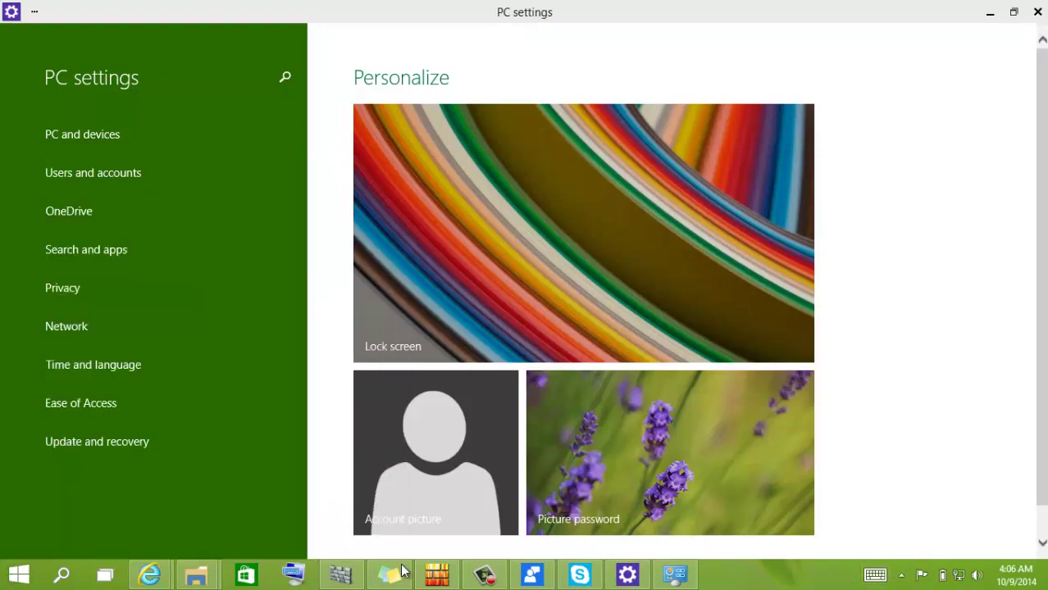
# View the On-Screen Keyboard and the touch keyboard, closing each one after viewing it.
pyautogui.click(293, 578)
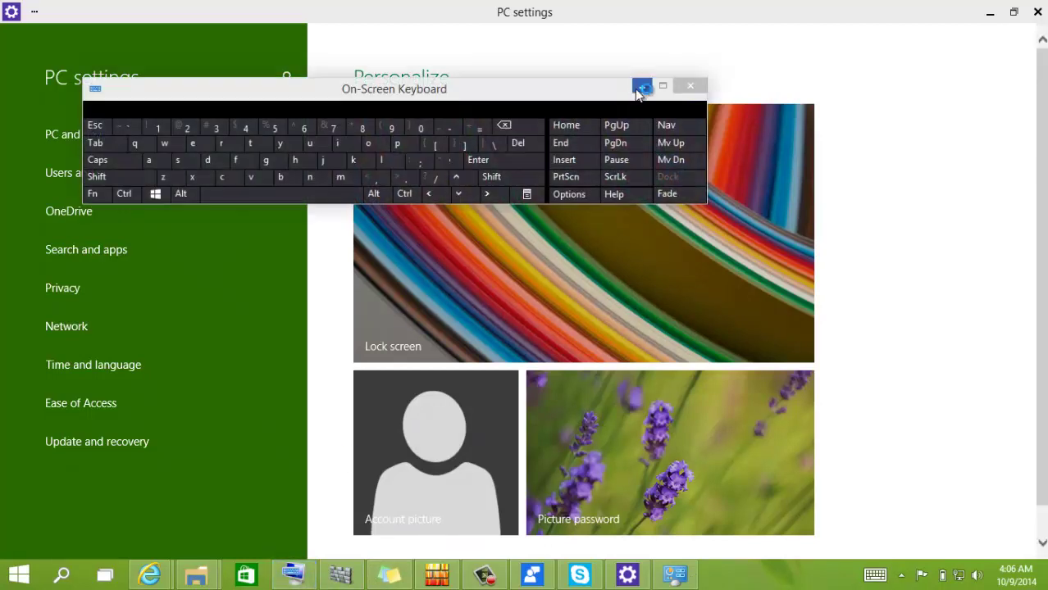
pyautogui.click(691, 85)
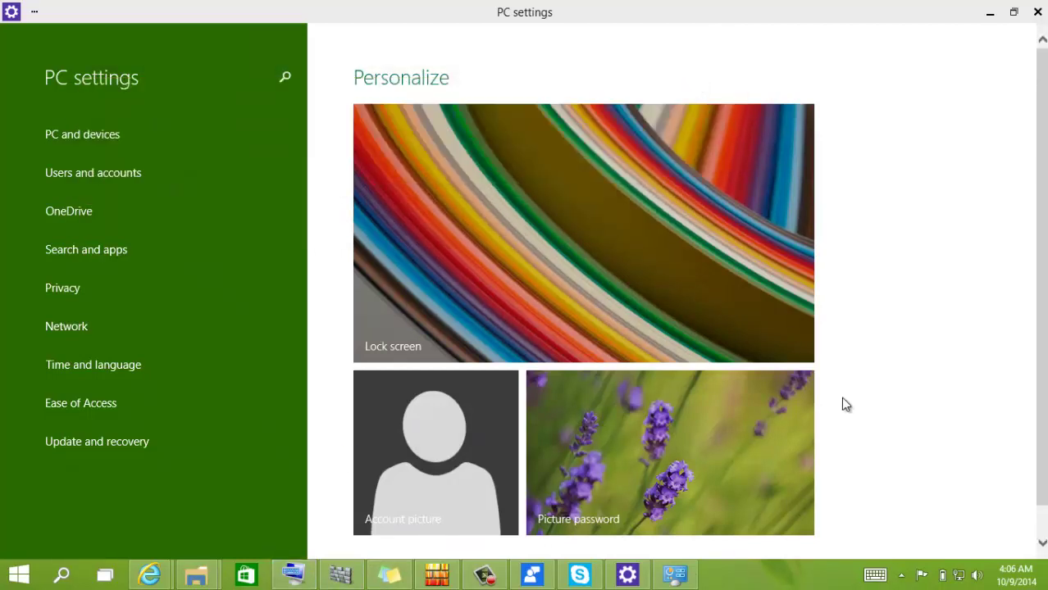
pyautogui.click(874, 575)
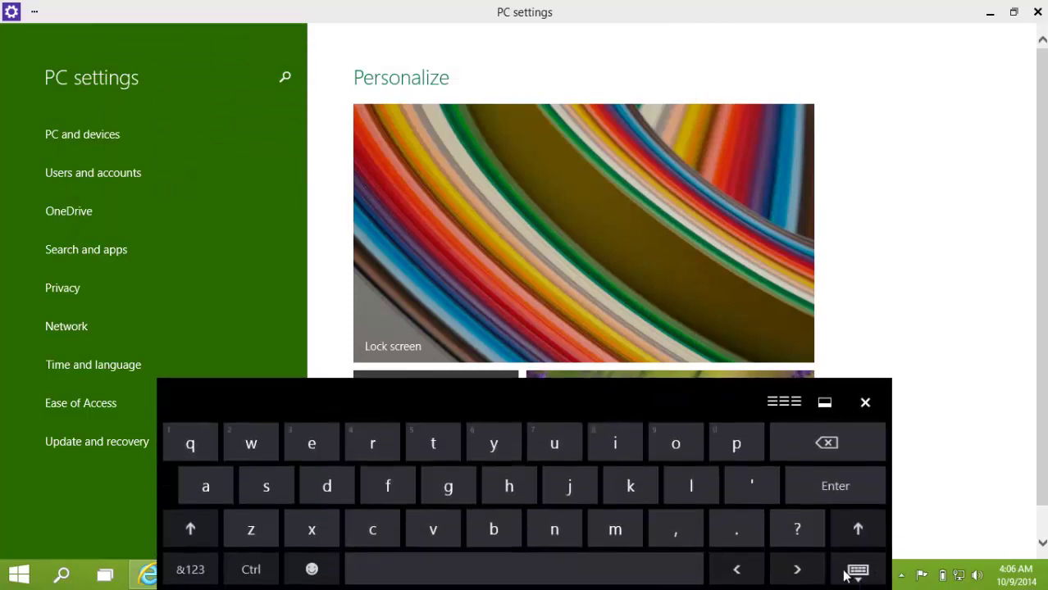
pyautogui.click(866, 402)
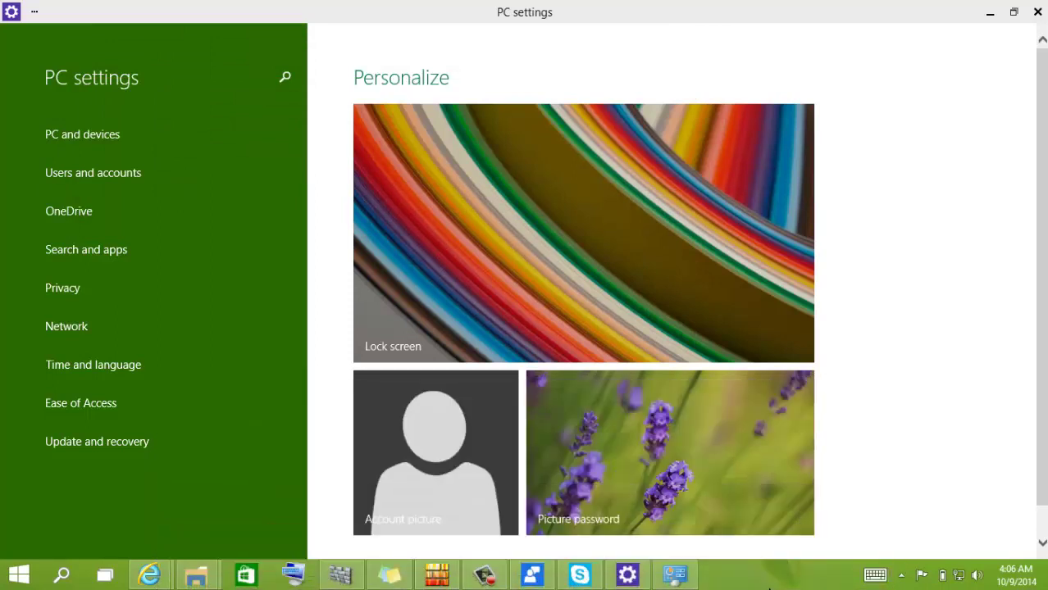
# Examine the Navigation, Start Menu and Toolbars settings in Taskbar and Start Menu Properties, and close the dialog.
pyautogui.rightClick(771, 576)
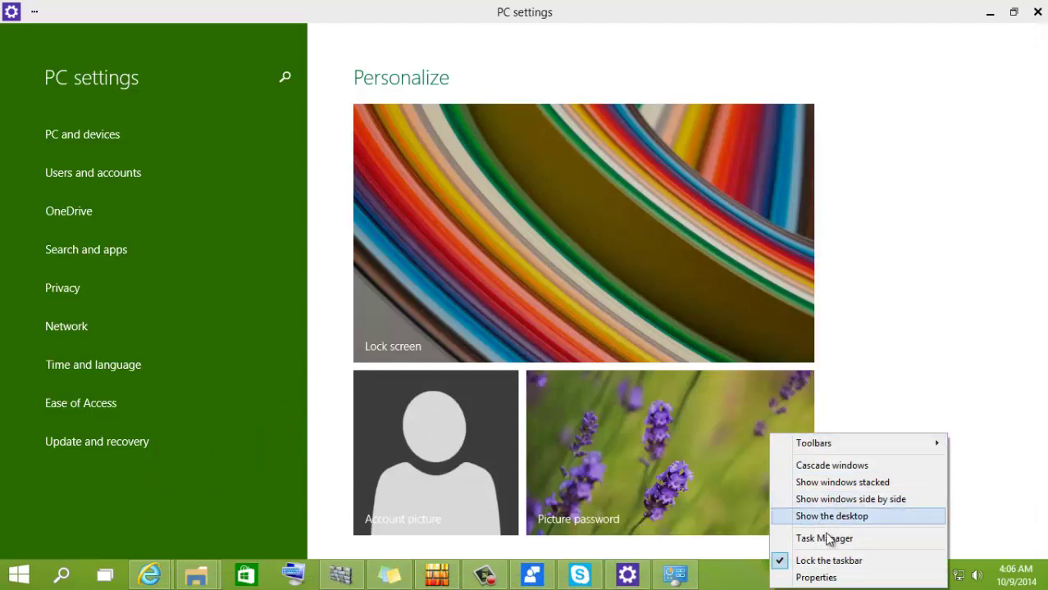
pyautogui.click(816, 578)
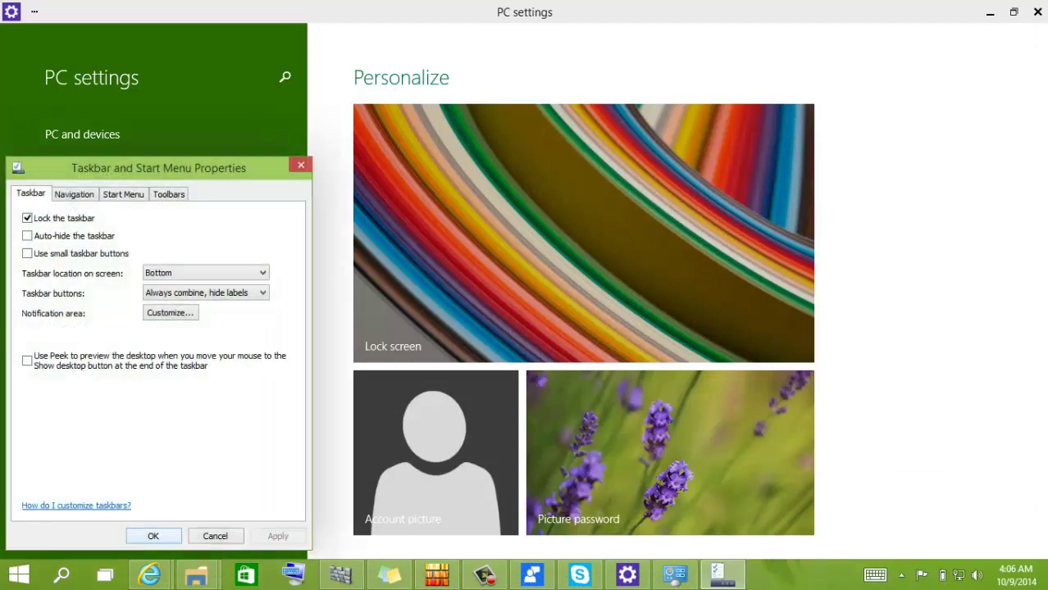
pyautogui.click(70, 199)
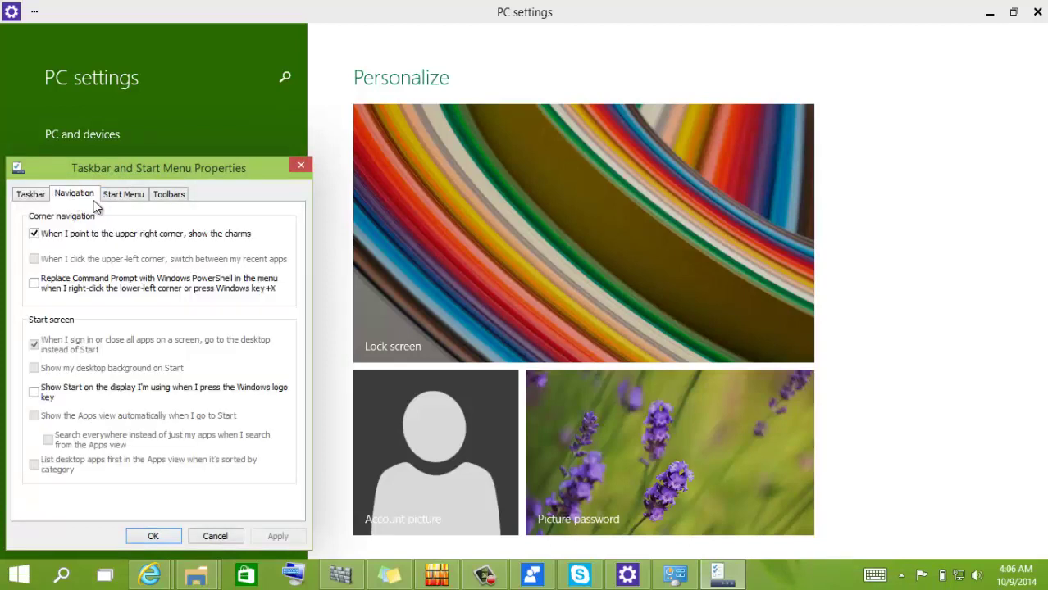
pyautogui.click(125, 197)
pyautogui.click(166, 195)
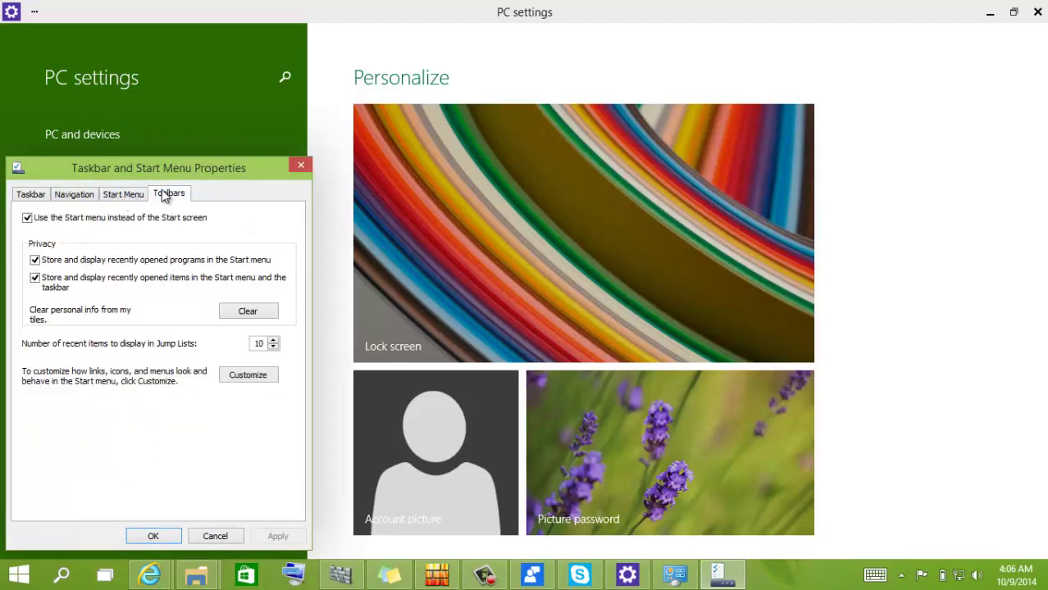
pyautogui.click(298, 168)
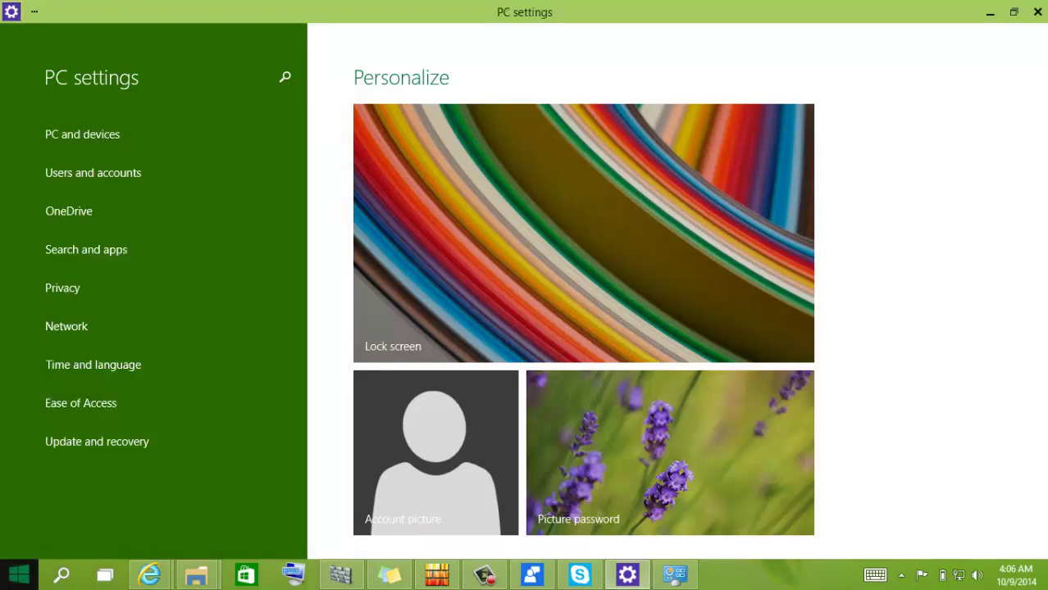
# Show the power options in the Start menu and open the All Apps list.
pyautogui.click(18, 574)
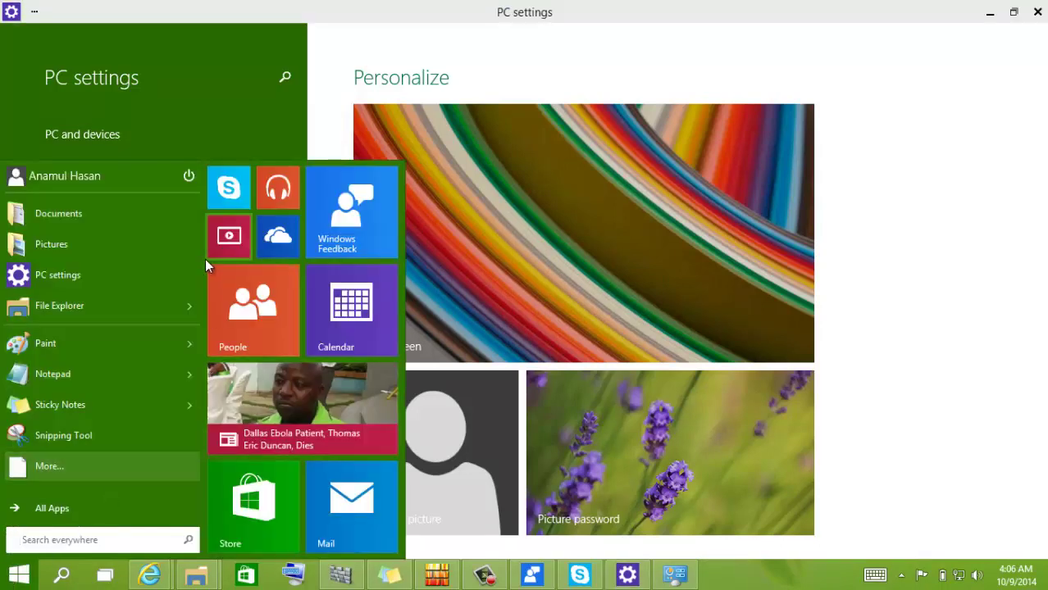
pyautogui.click(189, 177)
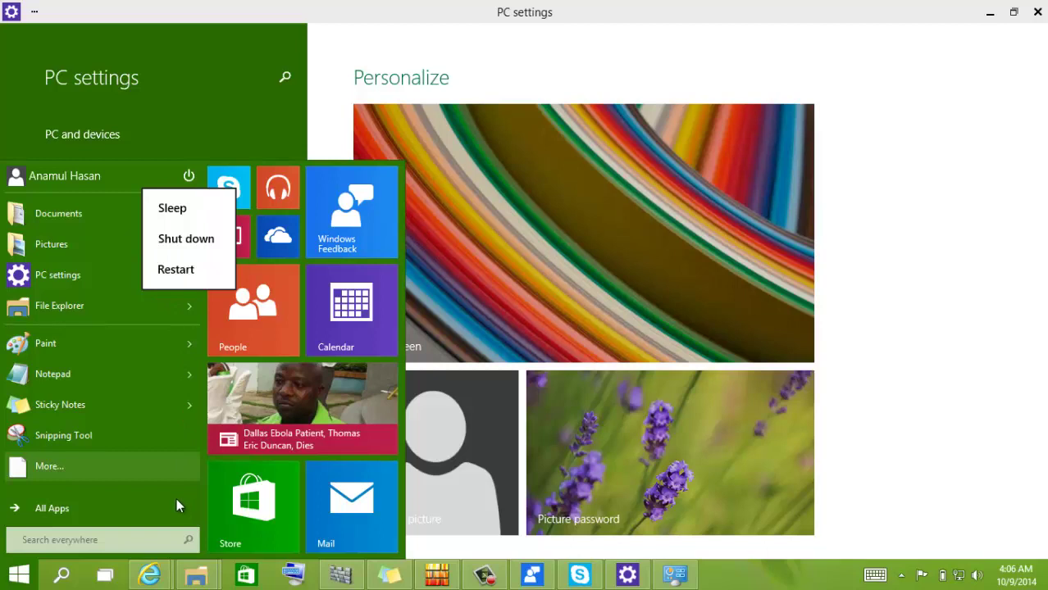
pyautogui.click(89, 506)
pyautogui.click(57, 506)
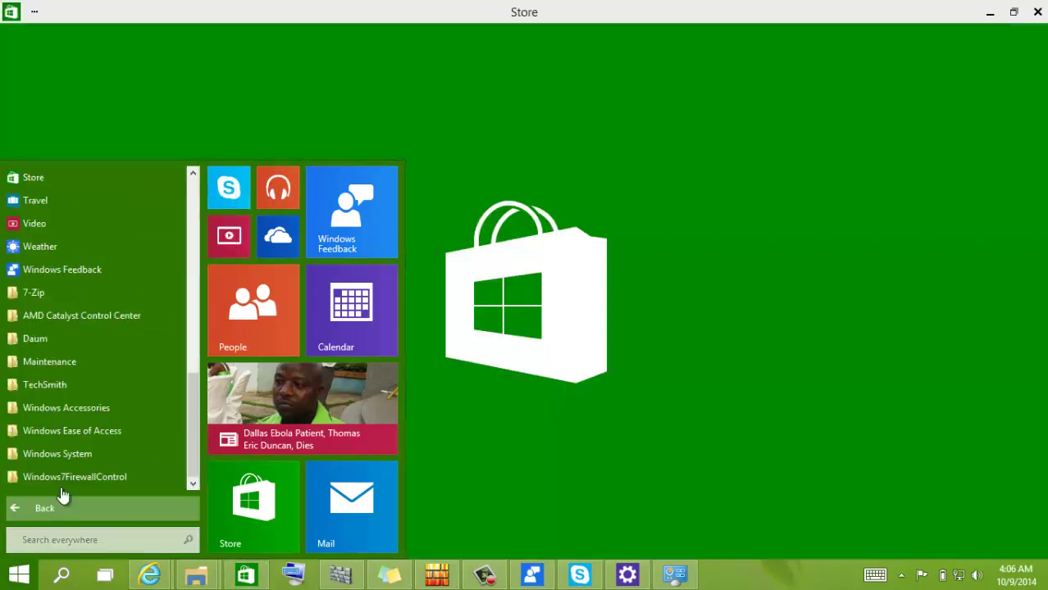
# Look through the All Apps list, expanding Maintenance, Windows Accessories and Windows Ease of Access, and close the Start menu.
pyautogui.click(114, 315)
pyautogui.click(114, 316)
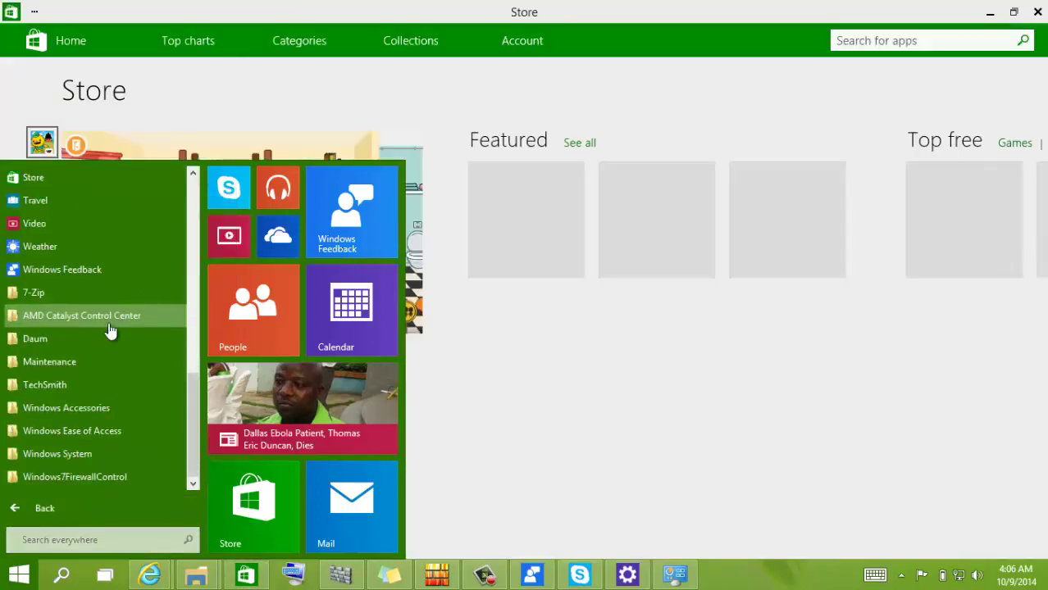
pyautogui.click(91, 361)
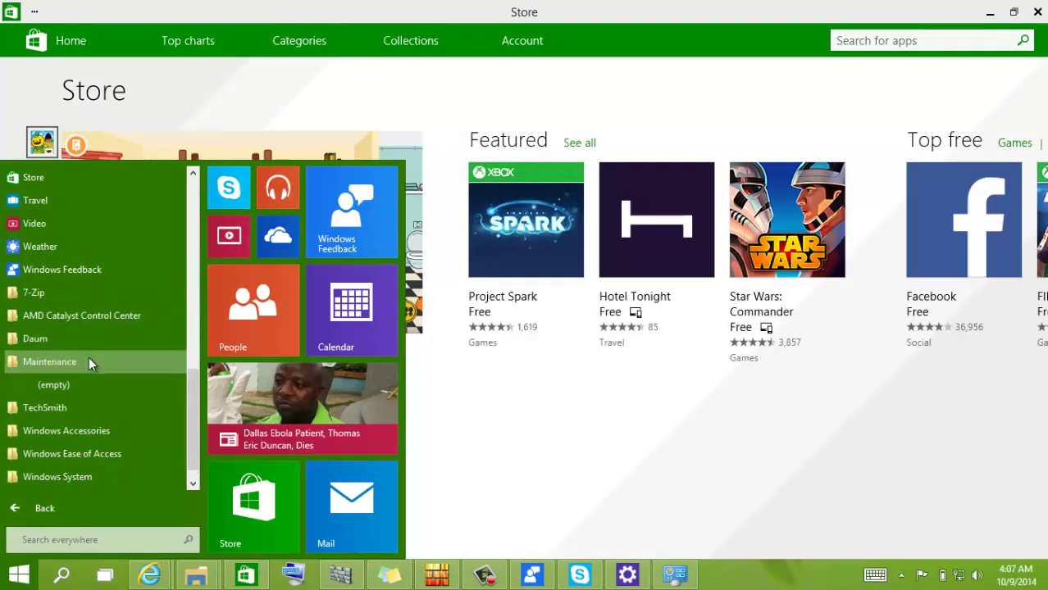
pyautogui.click(82, 431)
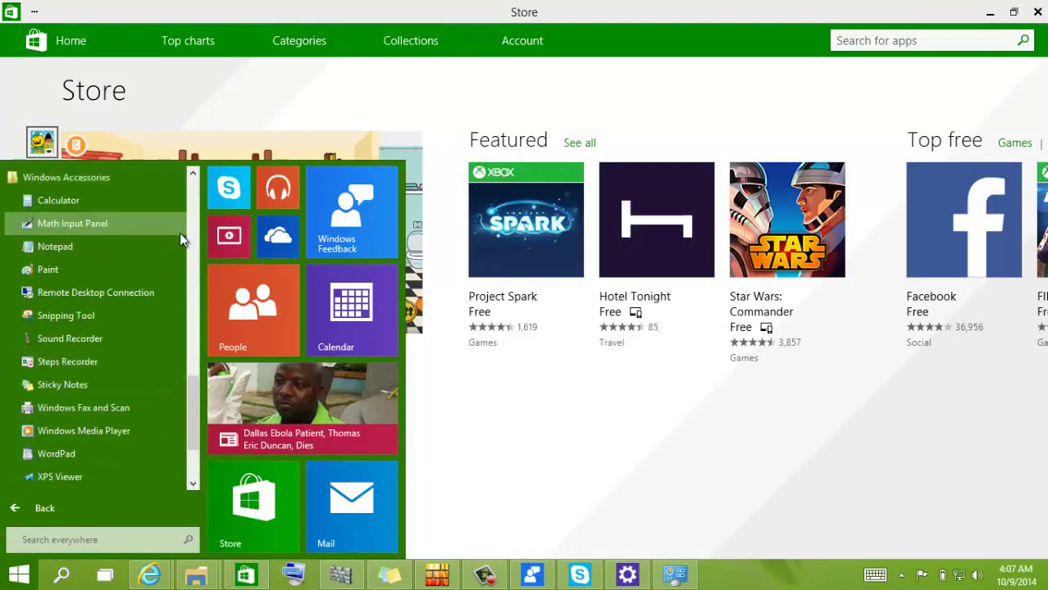
pyautogui.scroll(10, 194, 238)
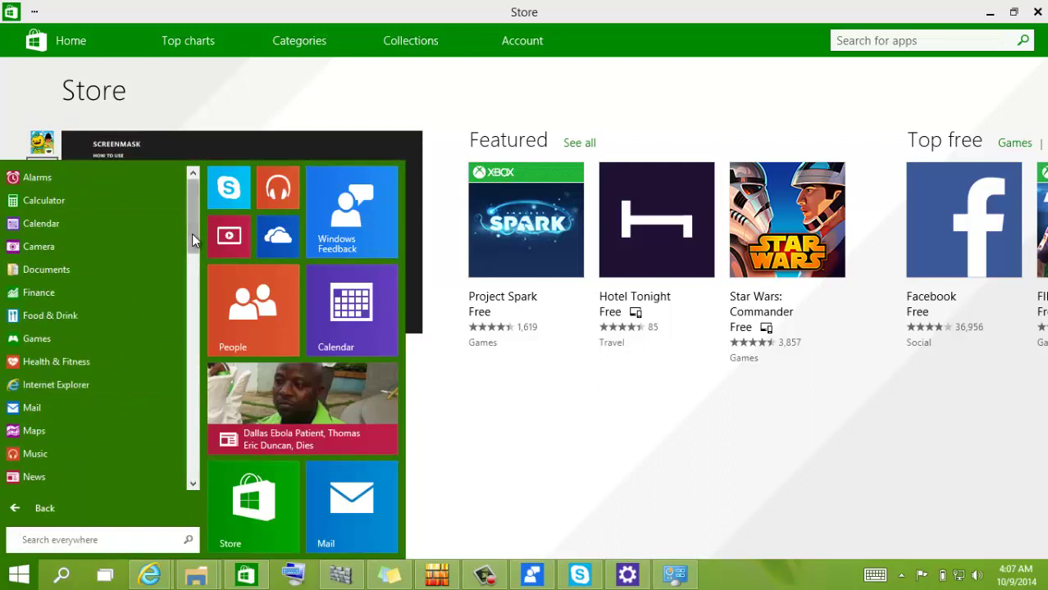
pyautogui.moveTo(194, 254); pyautogui.dragTo(188, 445)
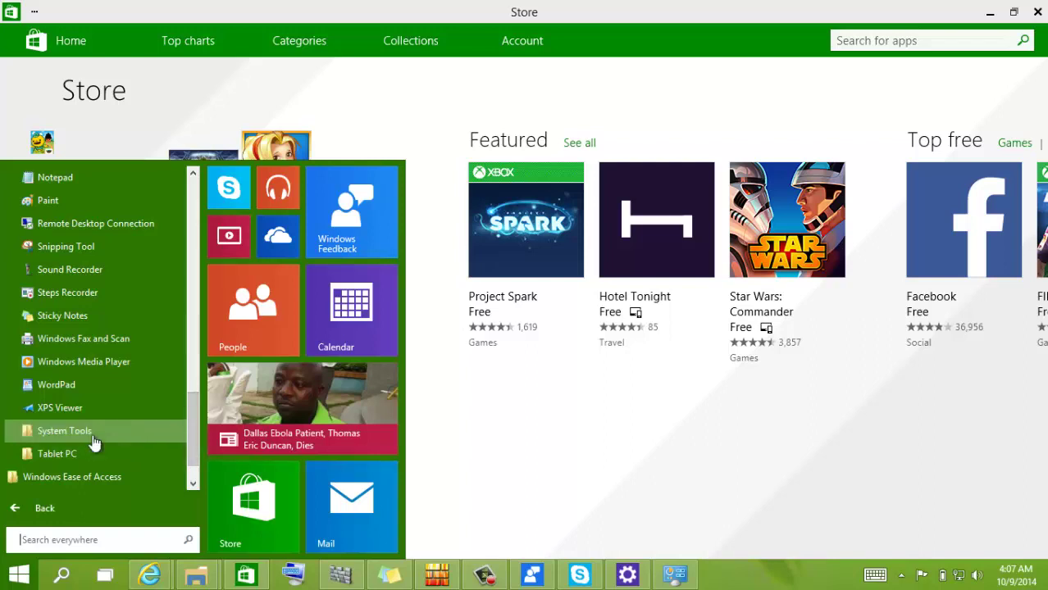
pyautogui.click(82, 477)
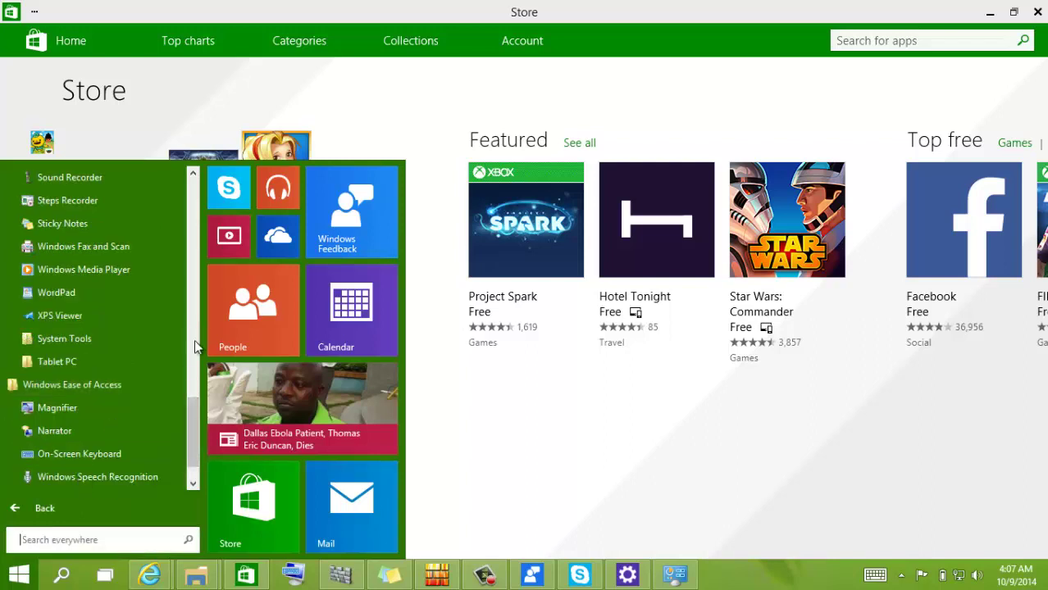
pyautogui.press('Escape')
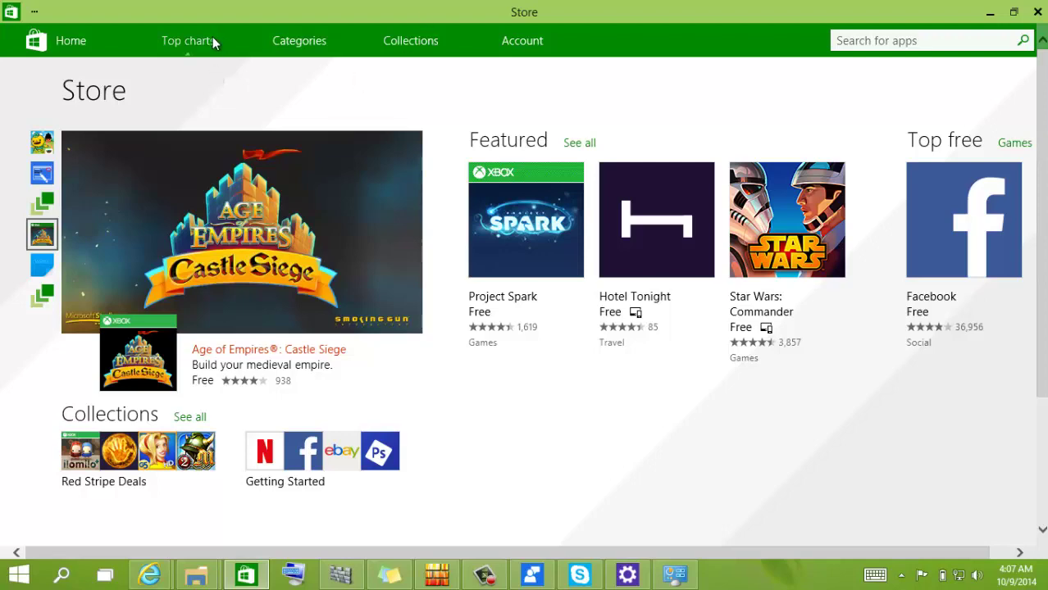
# Open Facebook from the Store's Top free apps, try to install it, and cancel the switch to a Microsoft account.
pyautogui.moveTo(212, 43)
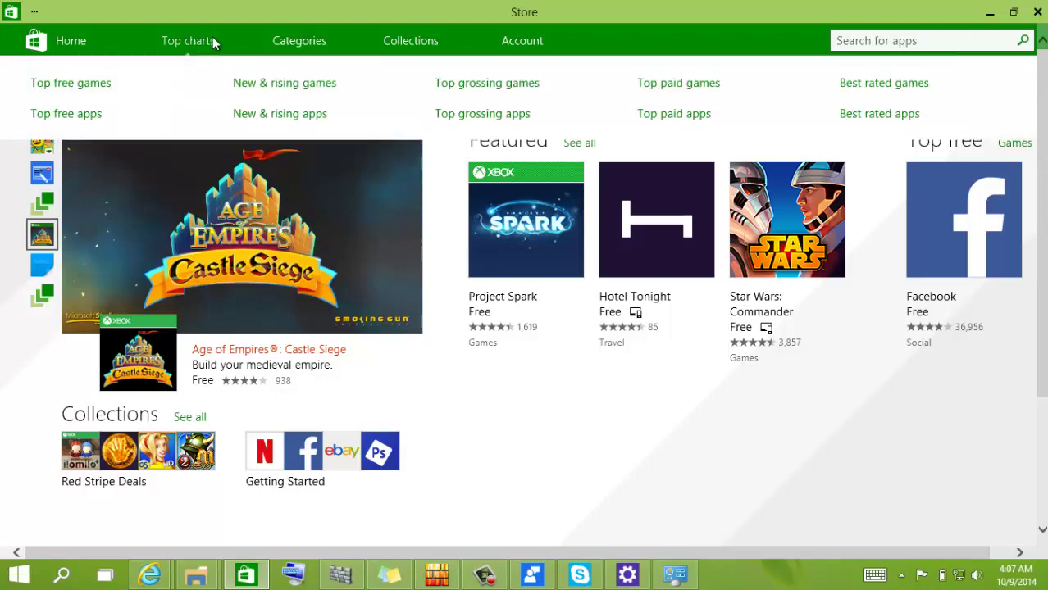
pyautogui.click(70, 116)
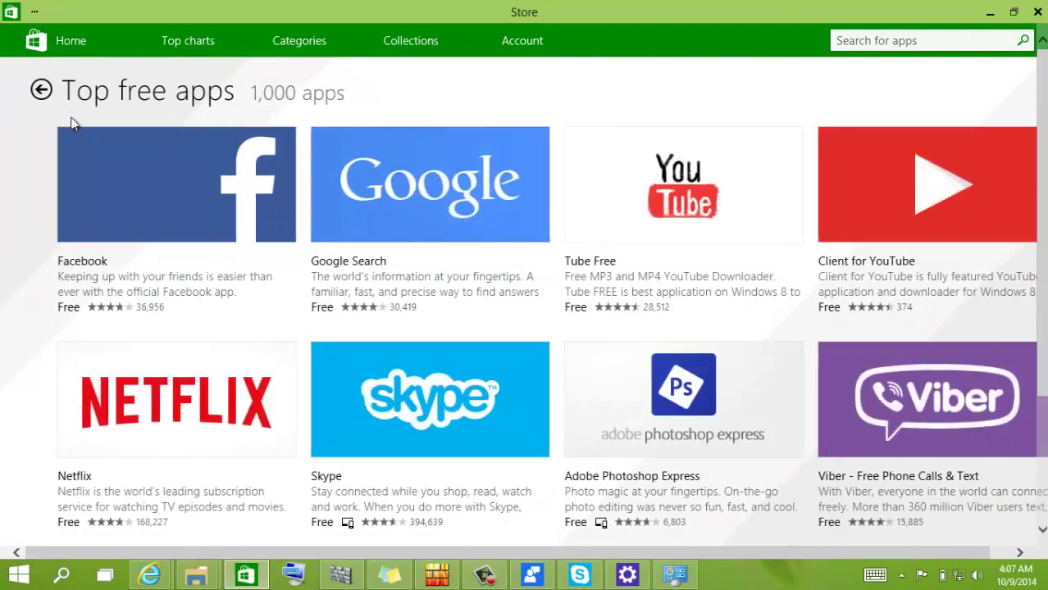
pyautogui.click(145, 168)
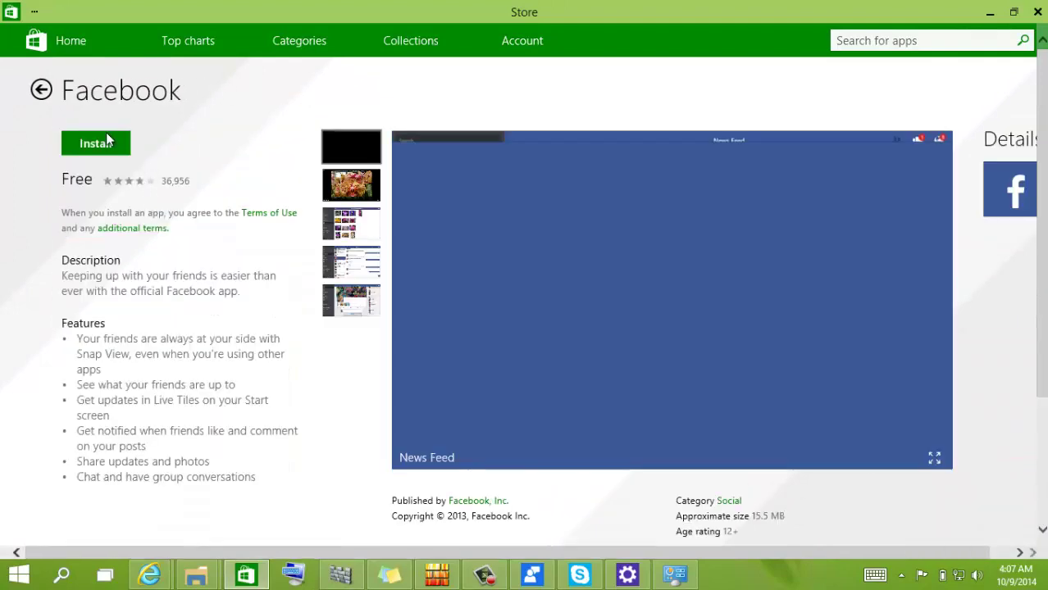
pyautogui.click(107, 143)
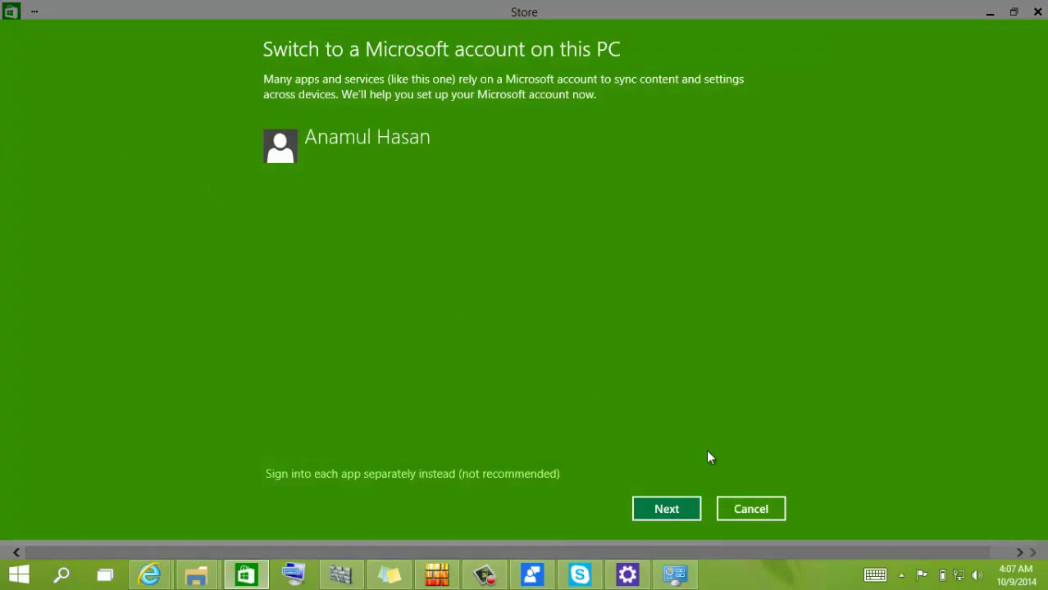
pyautogui.click(742, 508)
# Minimize Store and PC settings, view Add features to Windows Technical Preview in Control Panel, and cancel the wizard.
pyautogui.click(990, 9)
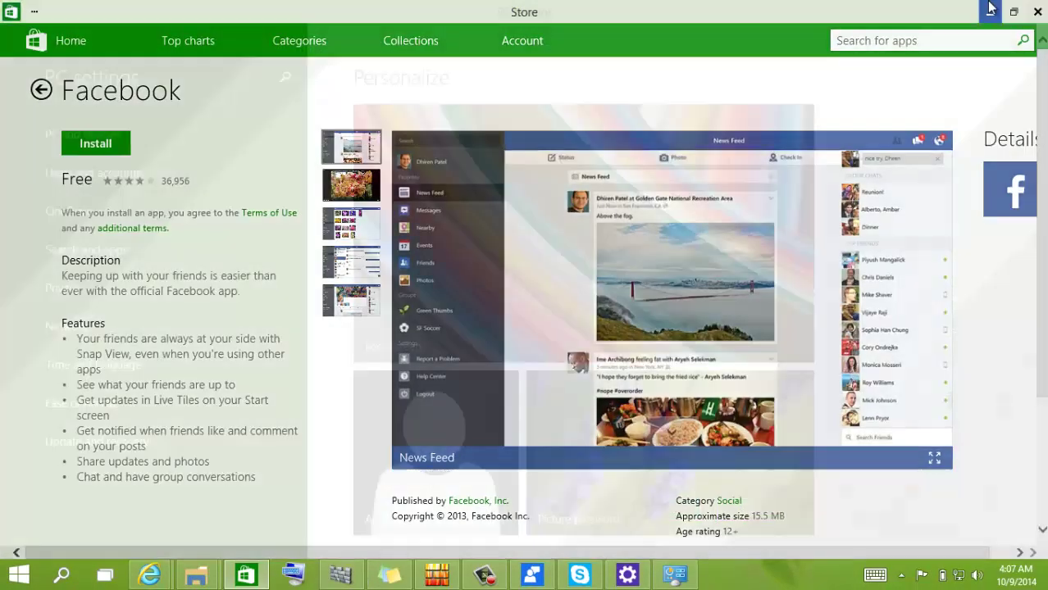
pyautogui.click(985, 7)
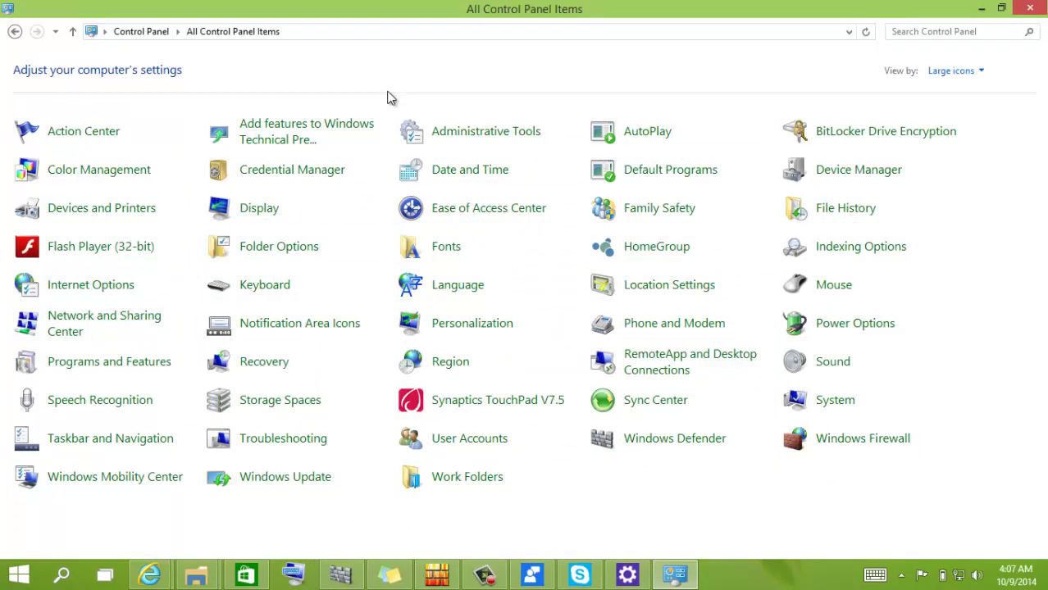
pyautogui.click(317, 124)
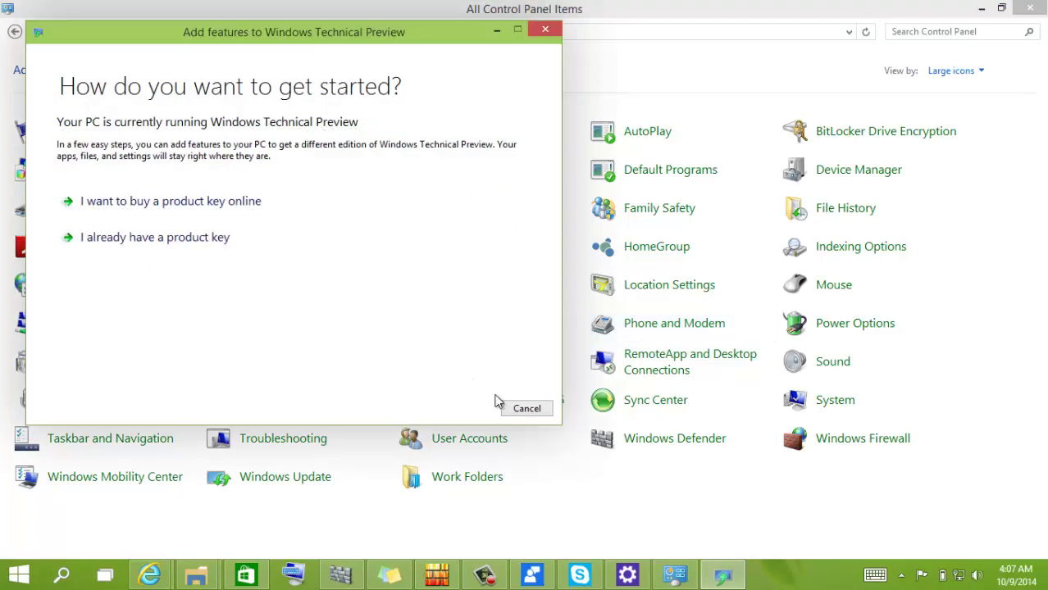
pyautogui.click(525, 409)
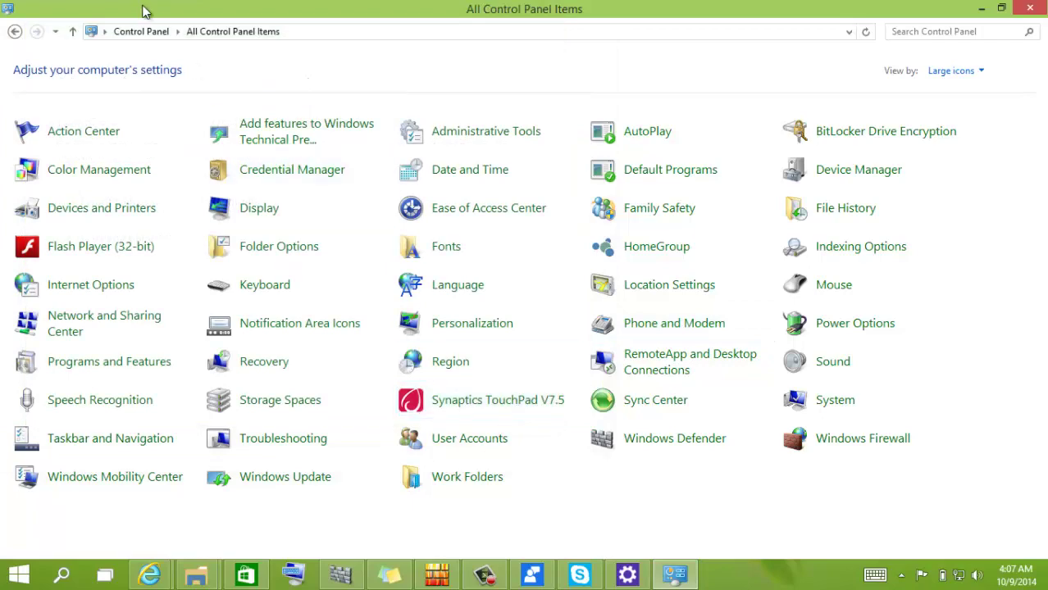
# Show the installed programs list from Control Panel's category view and open Turn Windows features on or off.
pyautogui.click(133, 29)
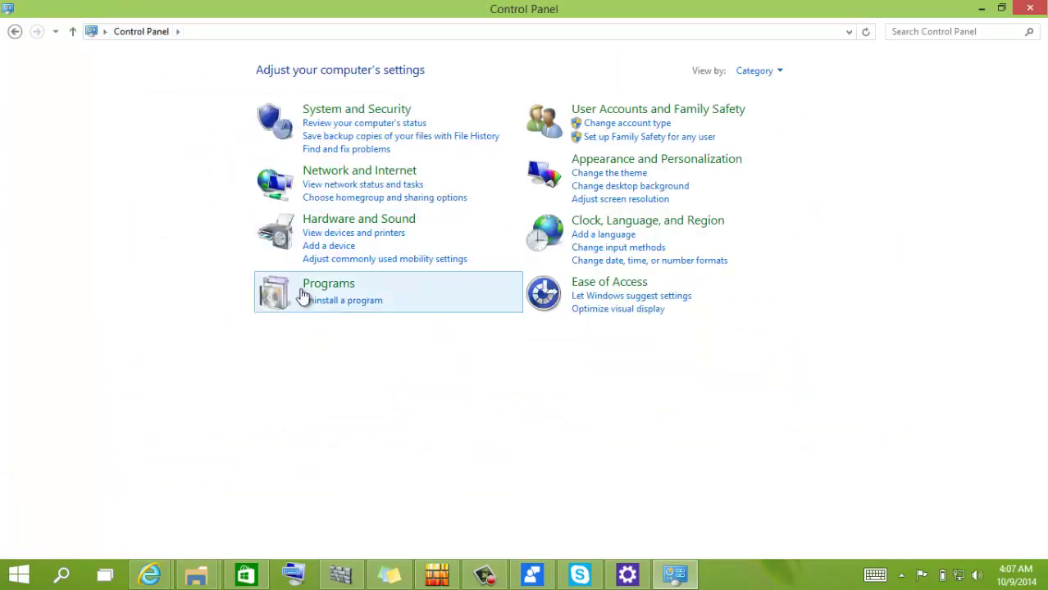
pyautogui.click(335, 305)
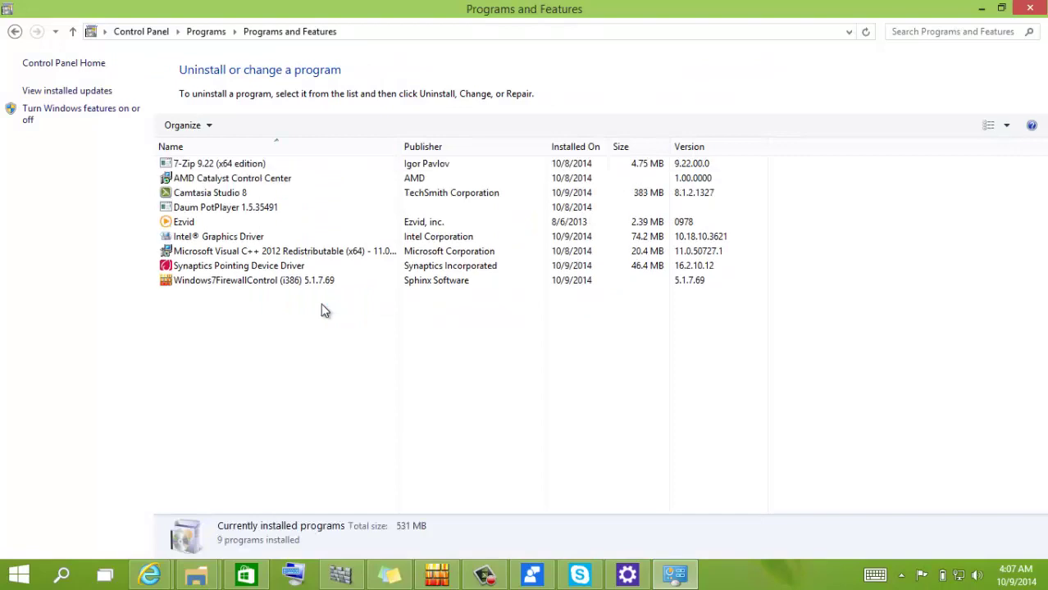
pyautogui.click(100, 120)
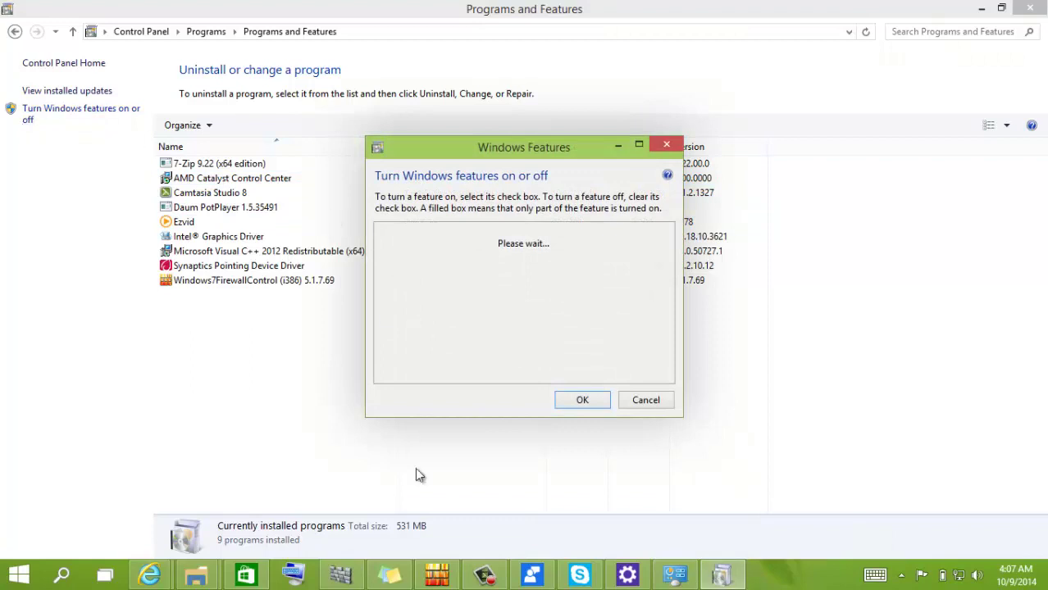
# Close the running Skype and Windows Feedback windows while the Windows Features dialog stays open.
pyautogui.rightClick(580, 574)
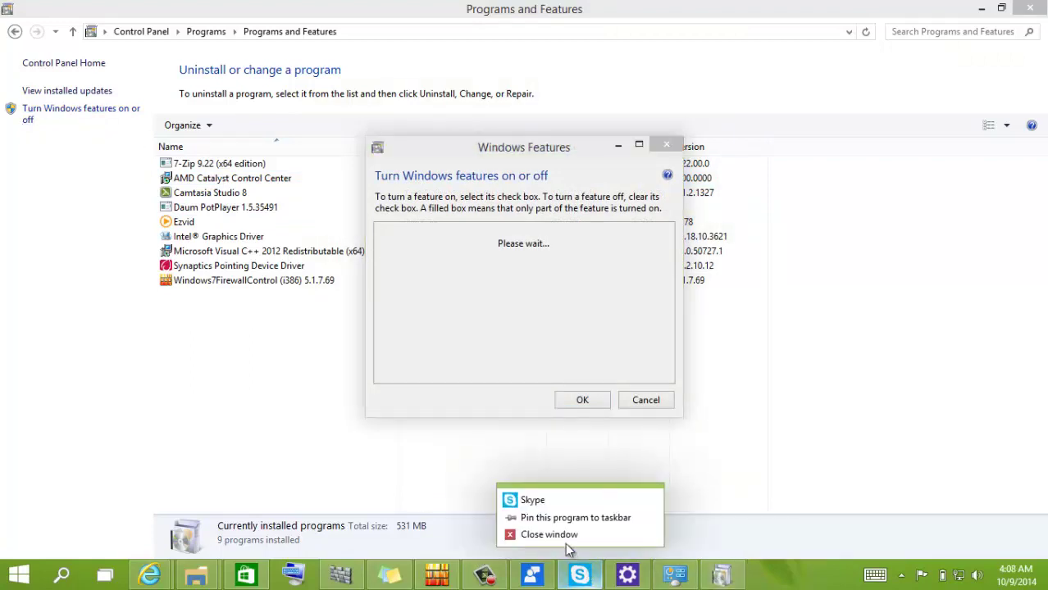
pyautogui.click(560, 536)
pyautogui.rightClick(519, 584)
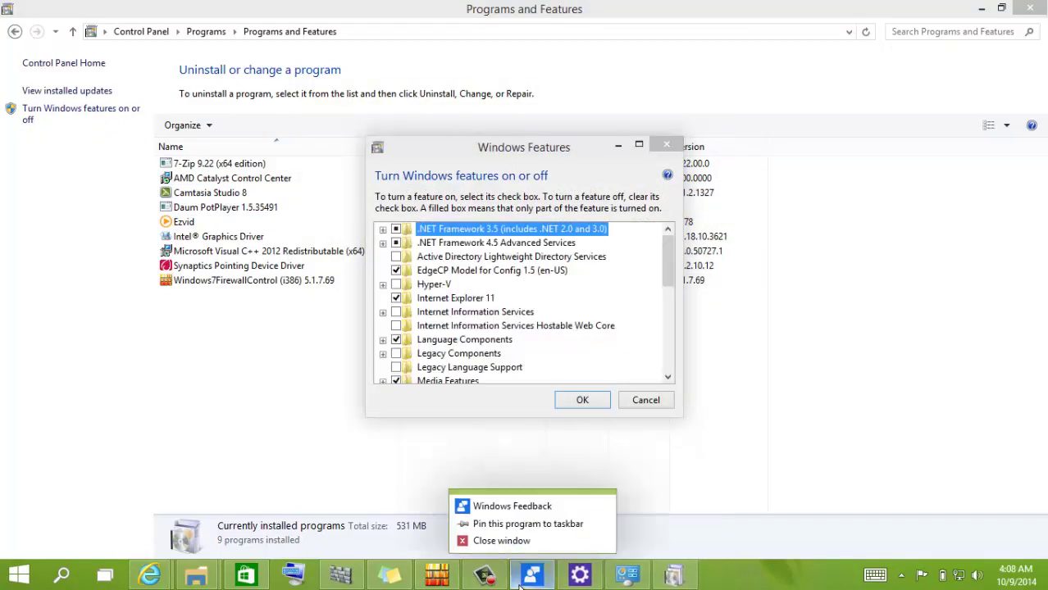
pyautogui.click(502, 535)
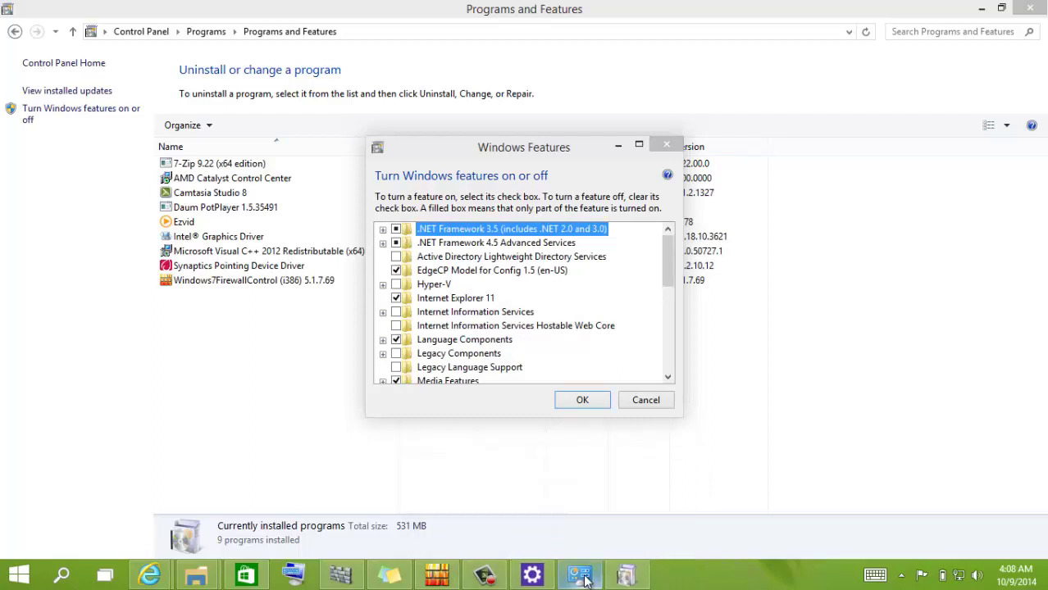
pyautogui.rightClick(584, 580)
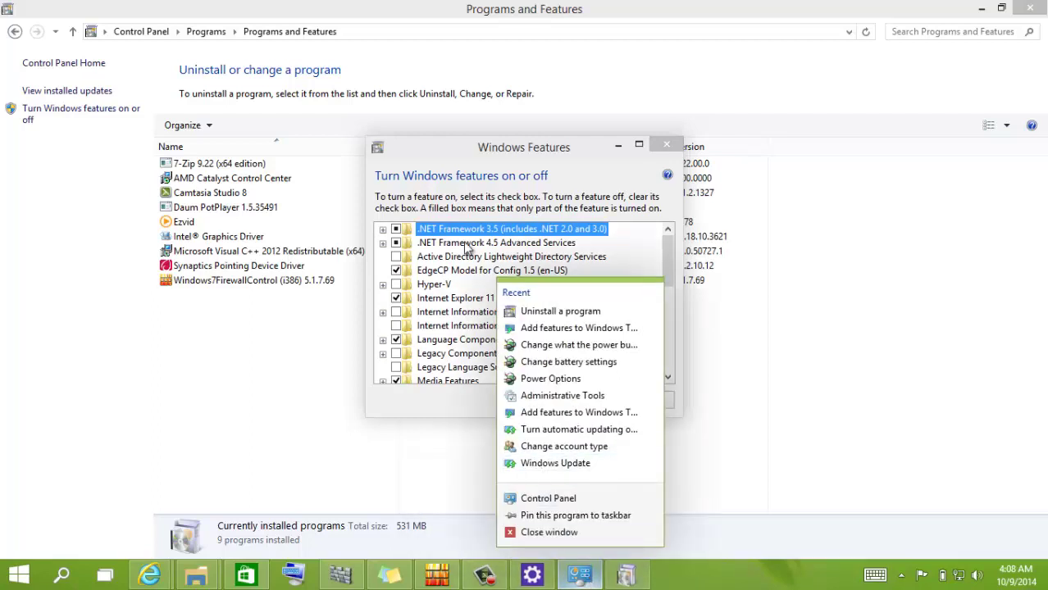
pyautogui.click(673, 269)
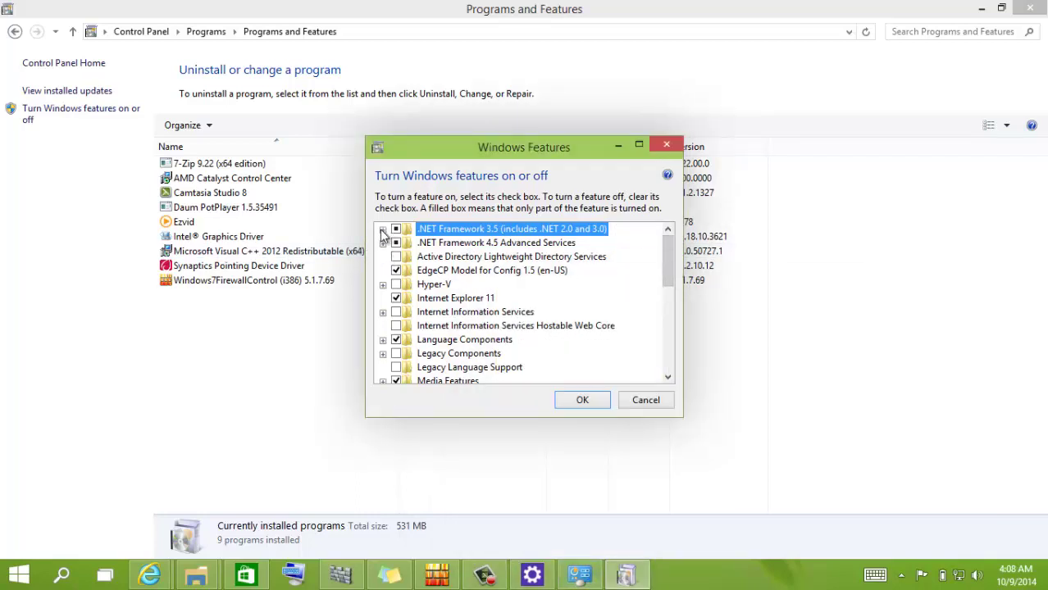
# Expand .NET Framework 3.5, look through the Windows features list, cancel the dialog and close Programs and Features.
pyautogui.click(382, 231)
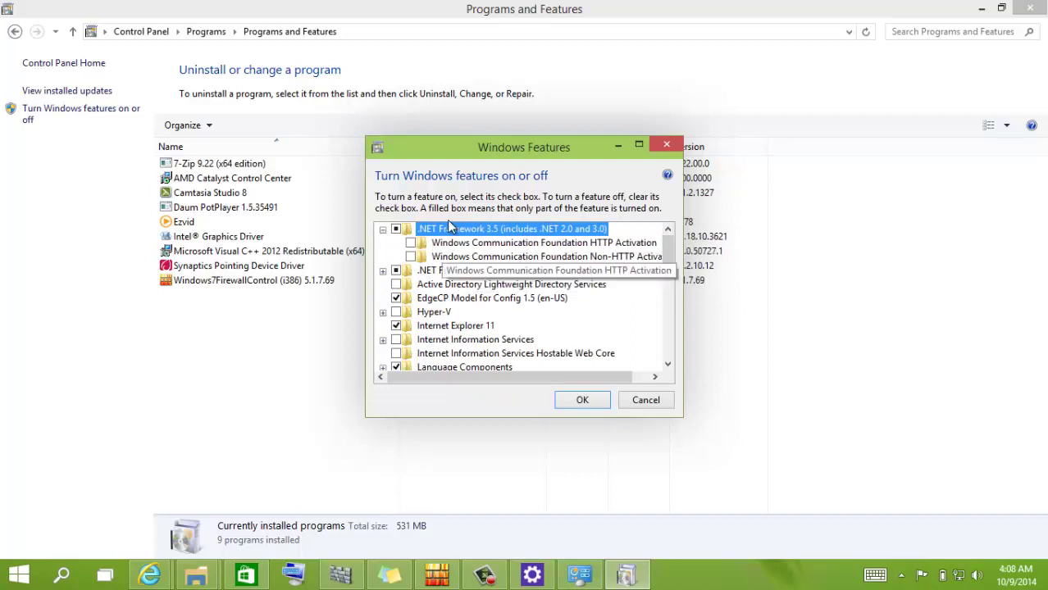
pyautogui.click(397, 229)
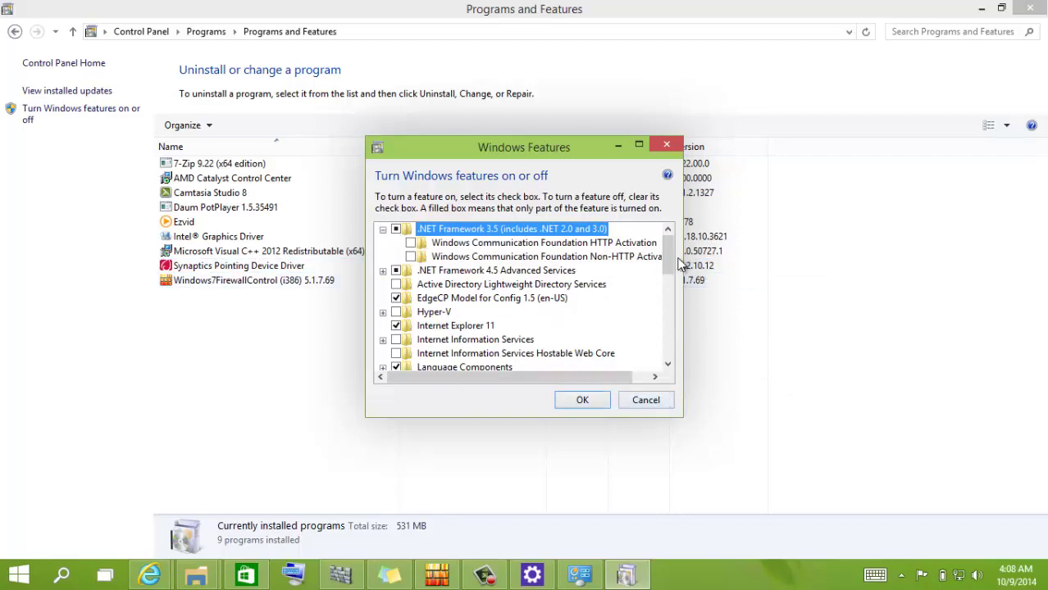
pyautogui.moveTo(671, 256); pyautogui.dragTo(669, 363)
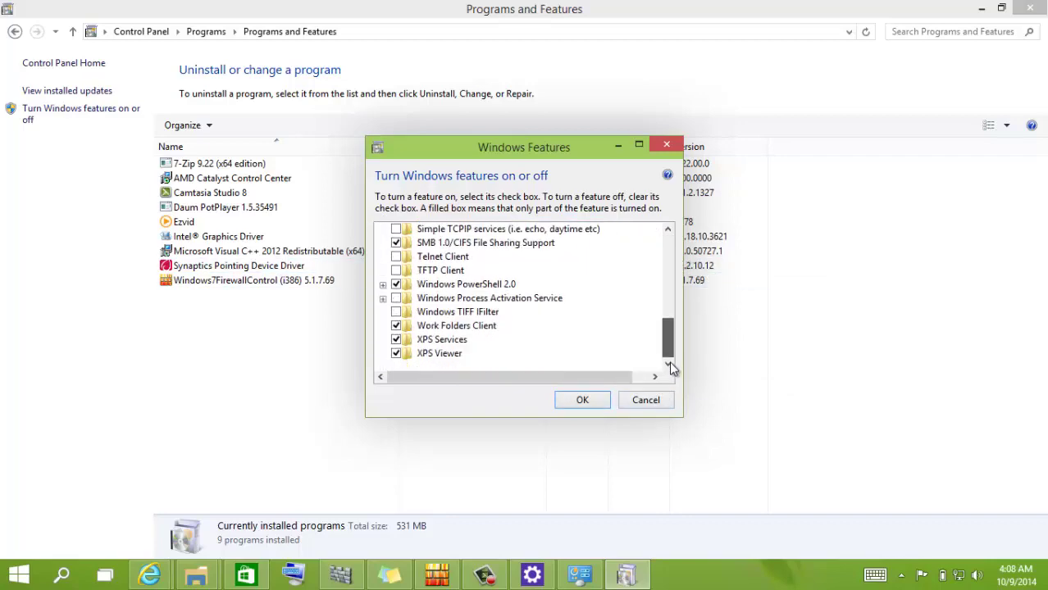
pyautogui.click(653, 400)
pyautogui.click(1044, 5)
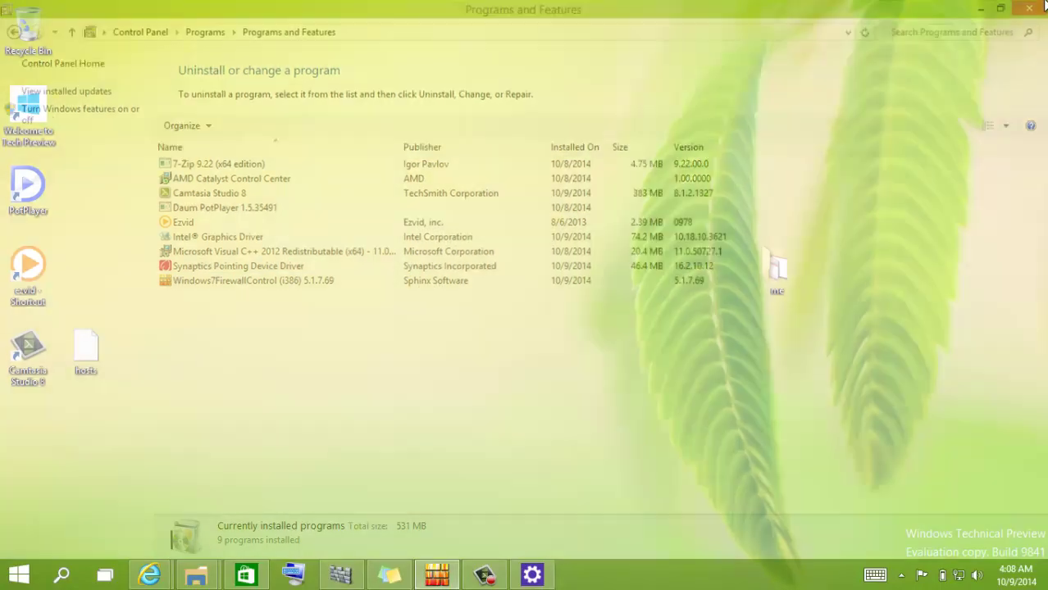
pyautogui.rightClick(338, 96)
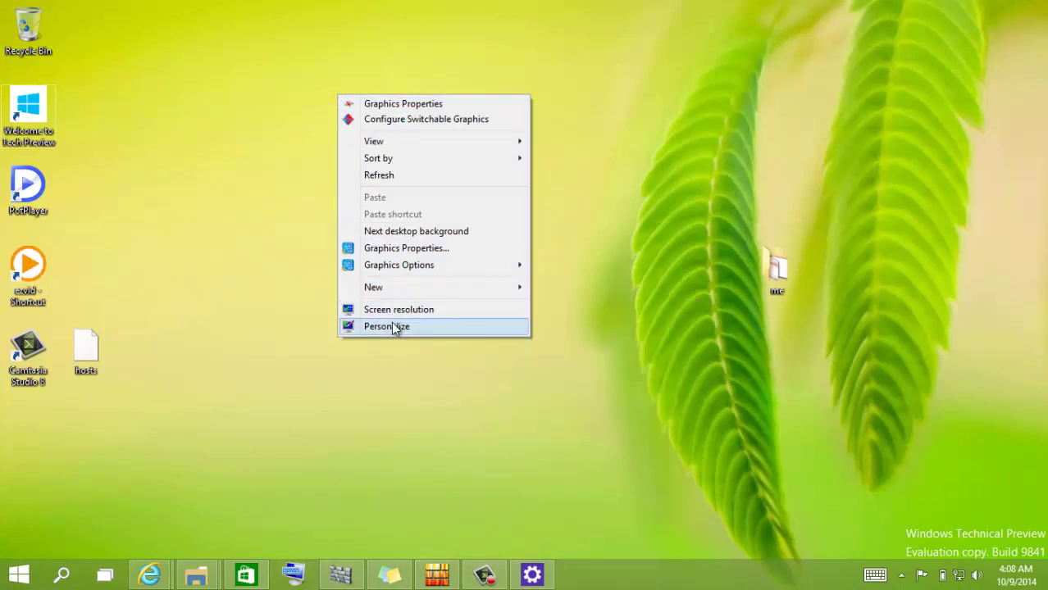
pyautogui.click(675, 188)
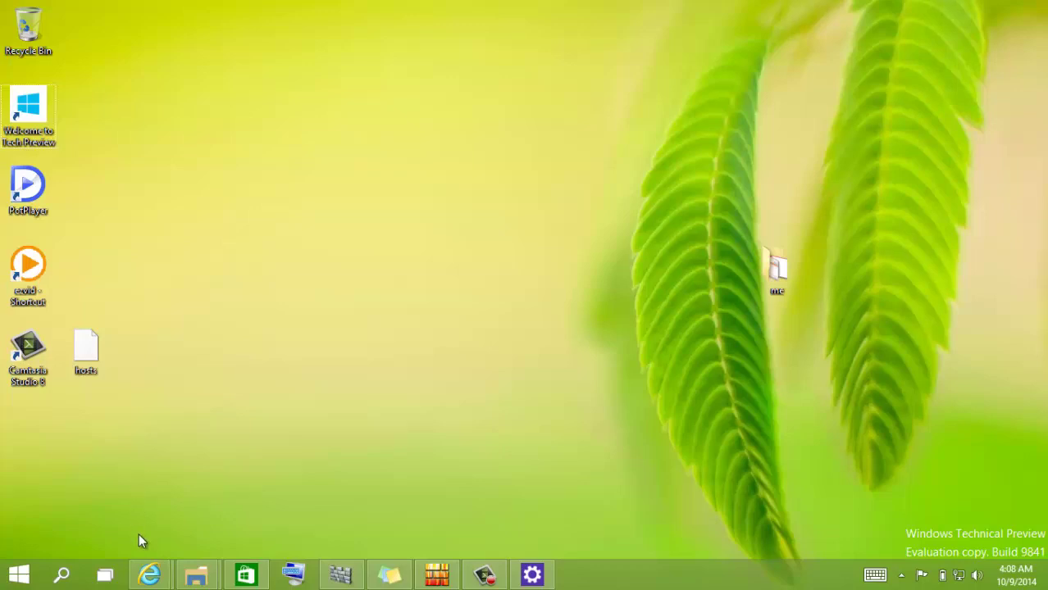
# Switch to Windows Defender through Task View and look through its Advanced and MAPS settings.
pyautogui.click(96, 579)
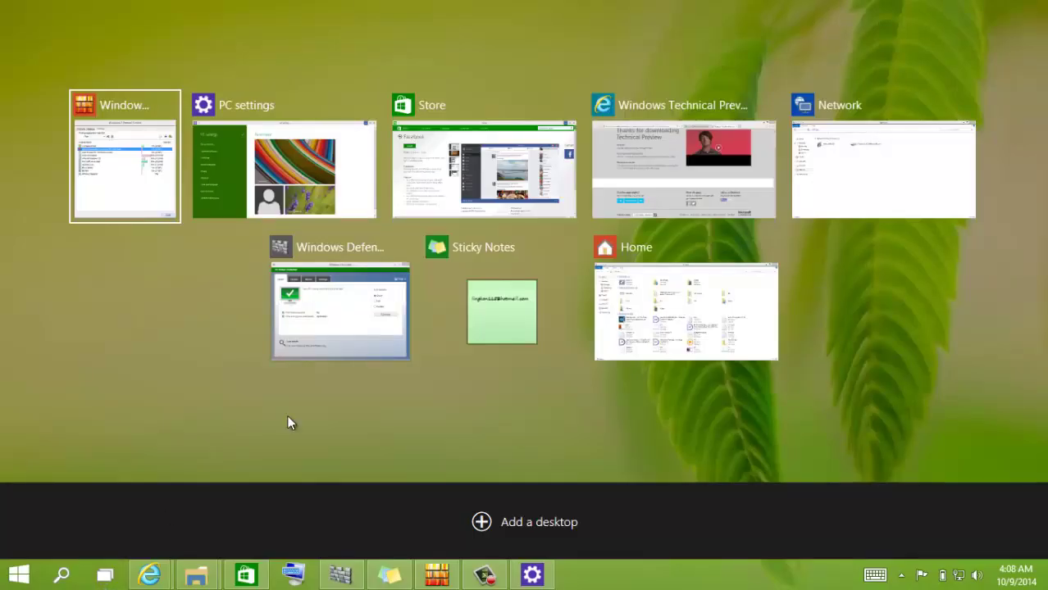
pyautogui.click(303, 283)
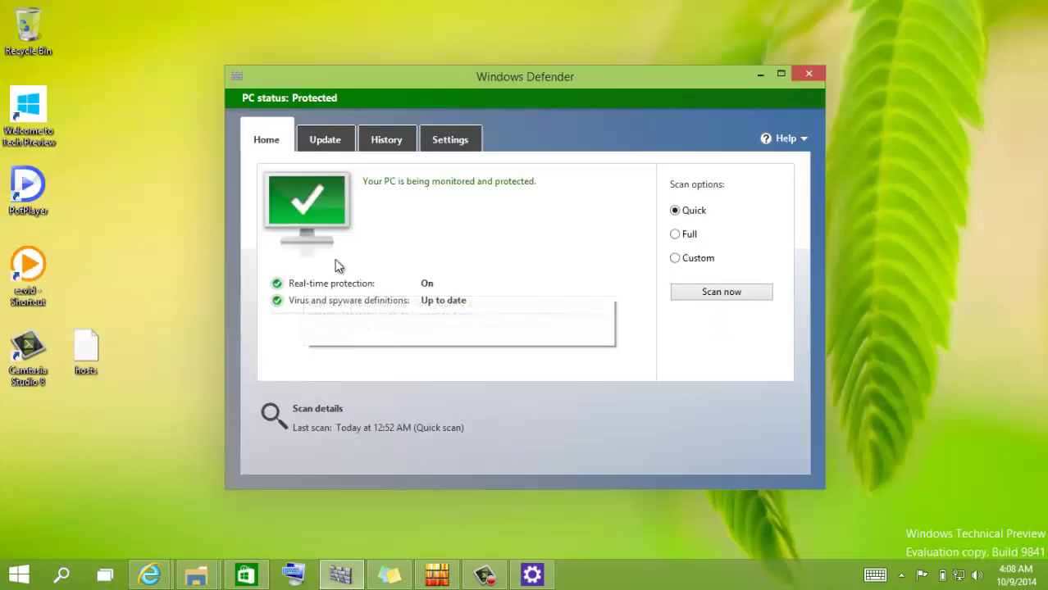
pyautogui.click(464, 145)
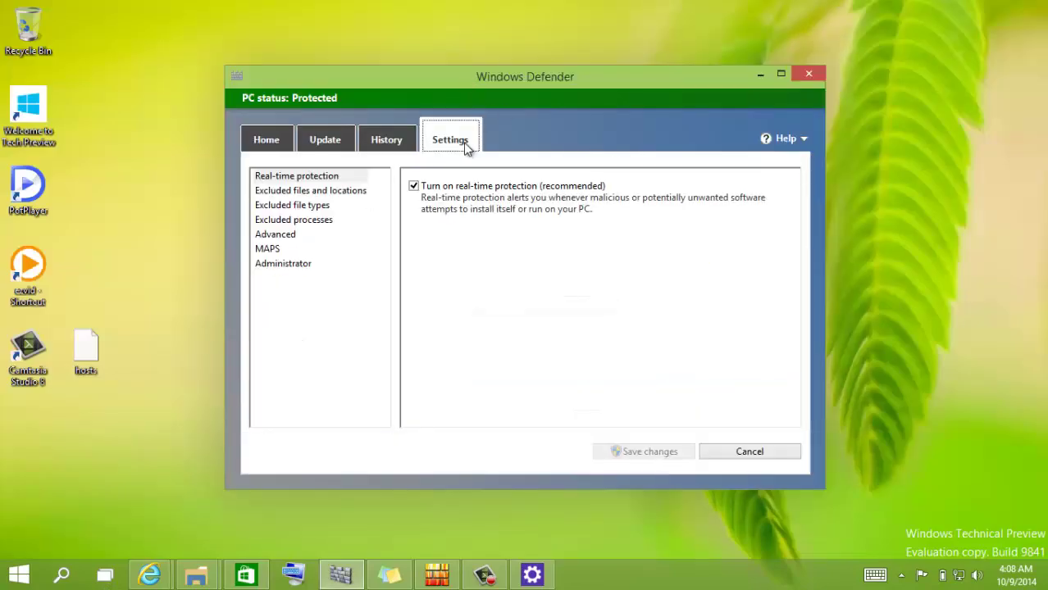
pyautogui.click(269, 237)
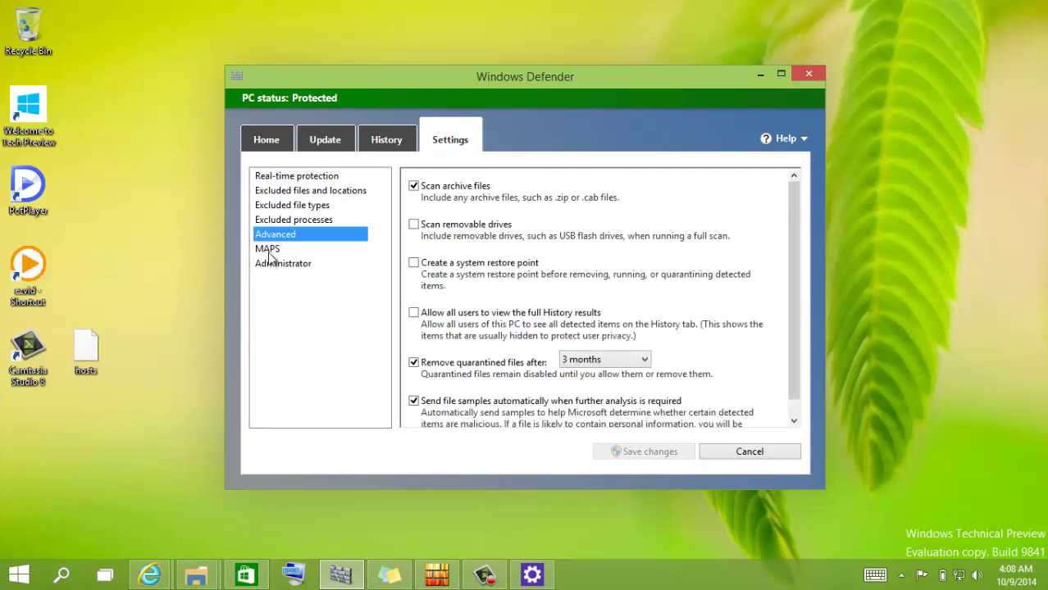
pyautogui.click(267, 261)
pyautogui.click(271, 249)
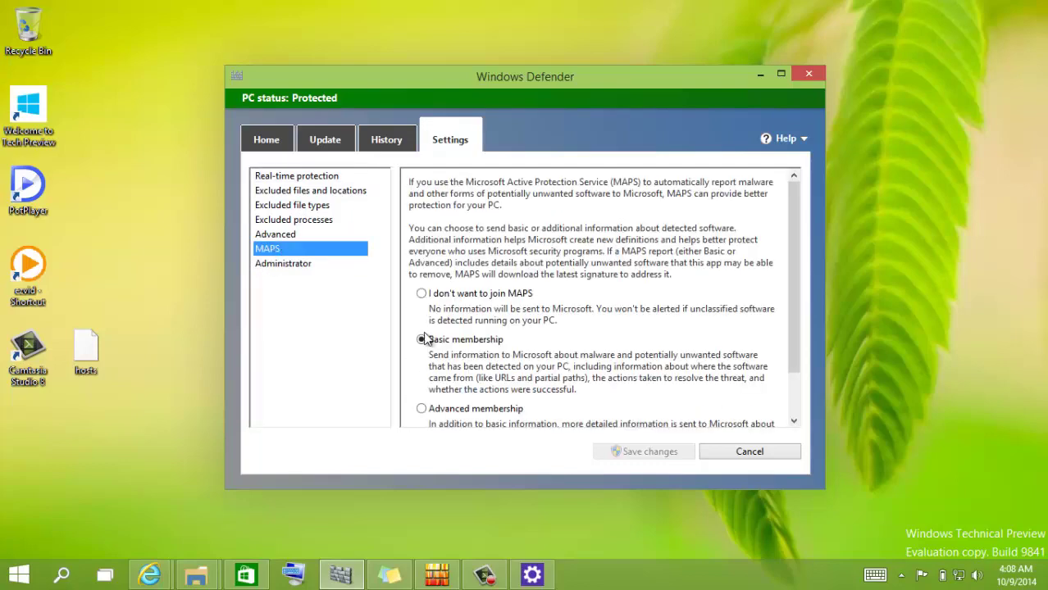
# Enable removable drive scanning, system restore point creation and full History viewing for all users in Advanced settings, save, and close Windows Defender.
pyautogui.click(278, 233)
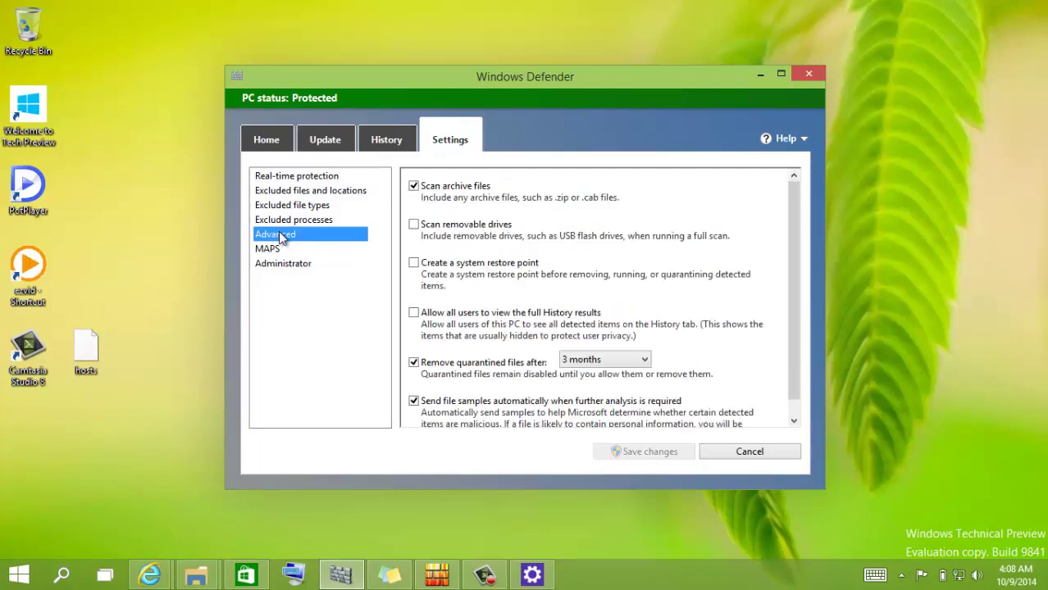
pyautogui.click(414, 224)
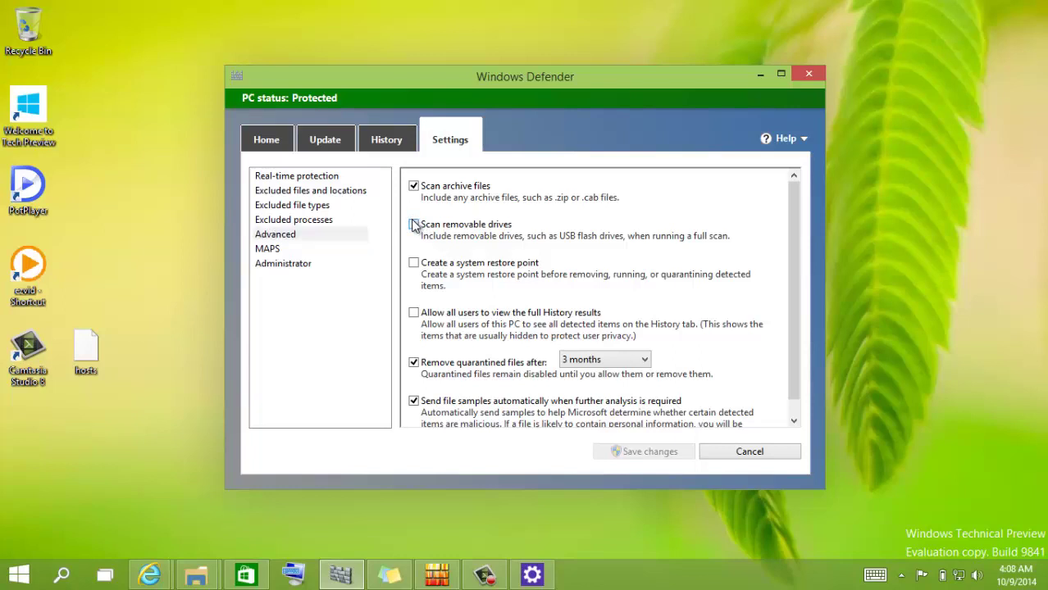
pyautogui.click(414, 263)
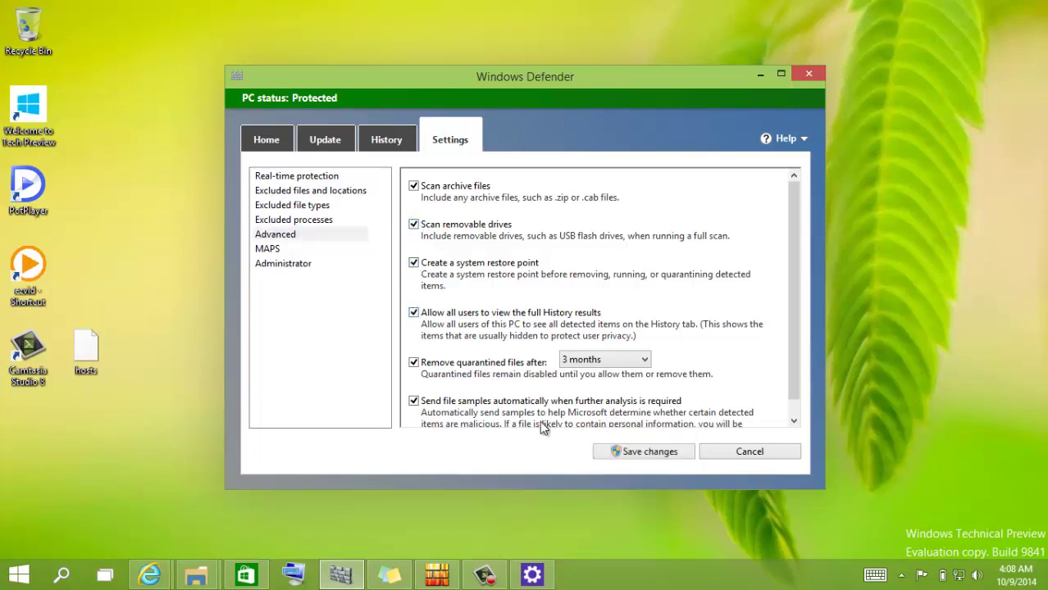
pyautogui.click(639, 456)
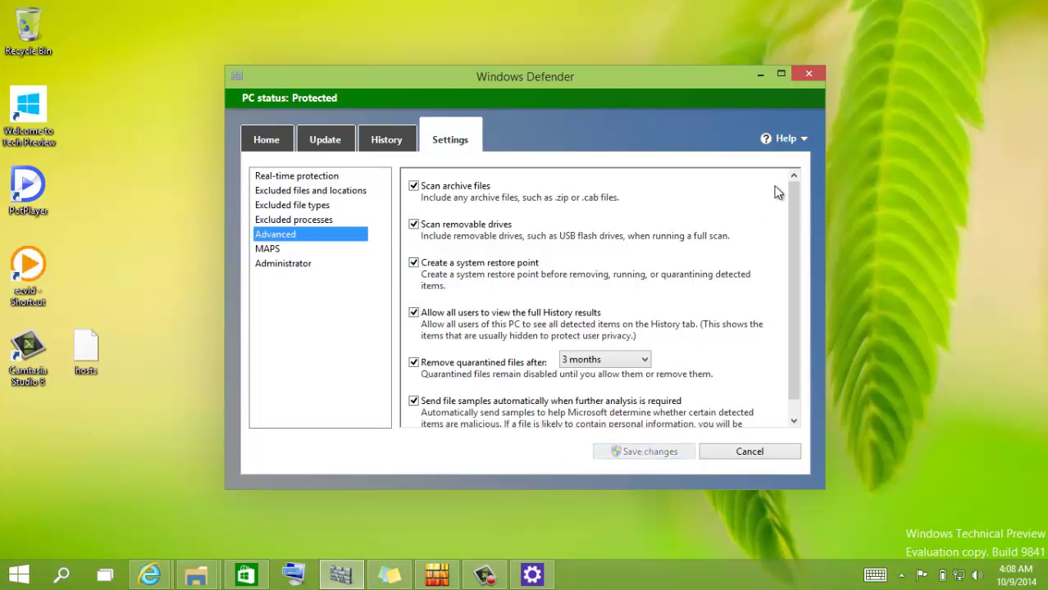
pyautogui.click(810, 74)
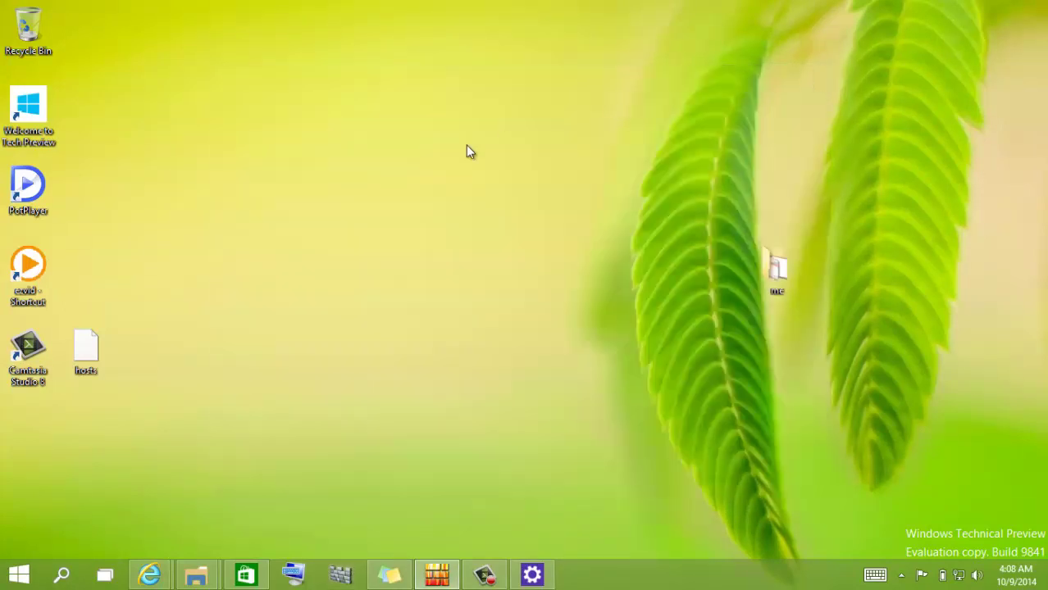
# Refresh the desktop.
pyautogui.rightClick(333, 150)
pyautogui.click(363, 233)
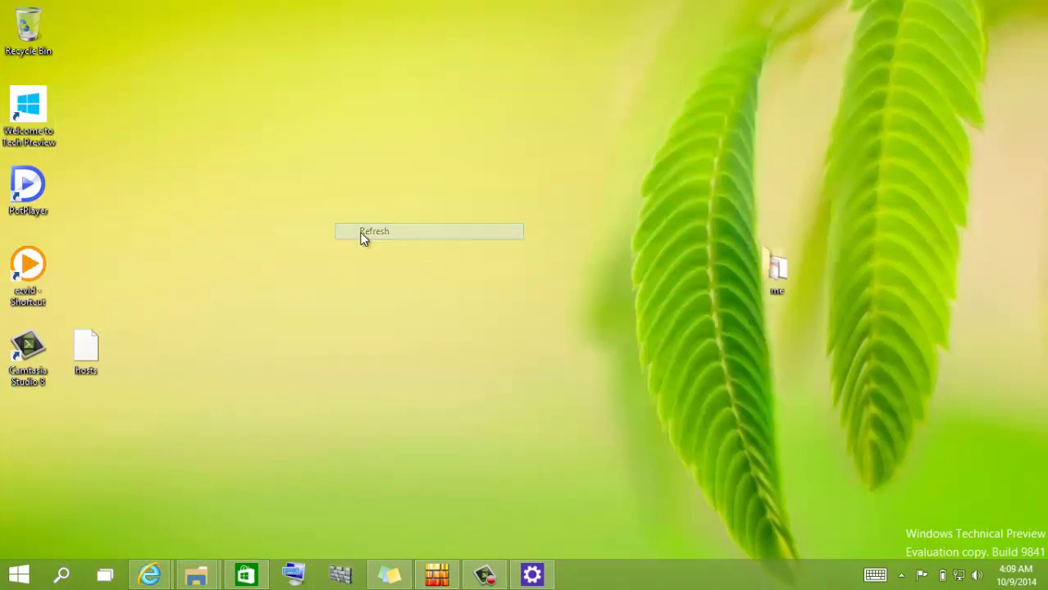
# Open Task Manager, move its window toward the middle of the desktop, and view the CPU and Memory performance graphs.
pyautogui.rightClick(562, 586)
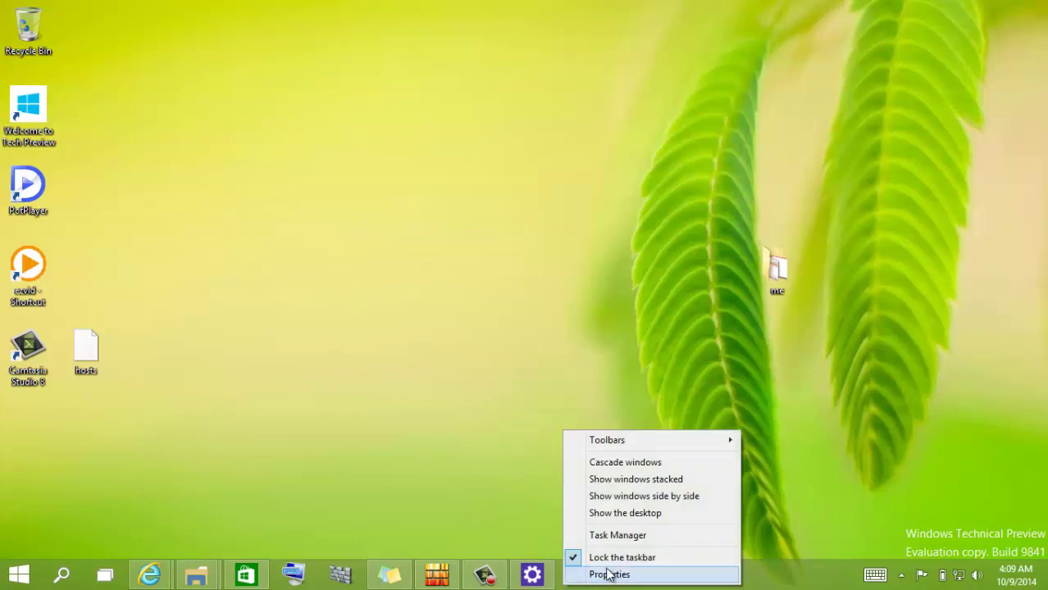
pyautogui.click(613, 537)
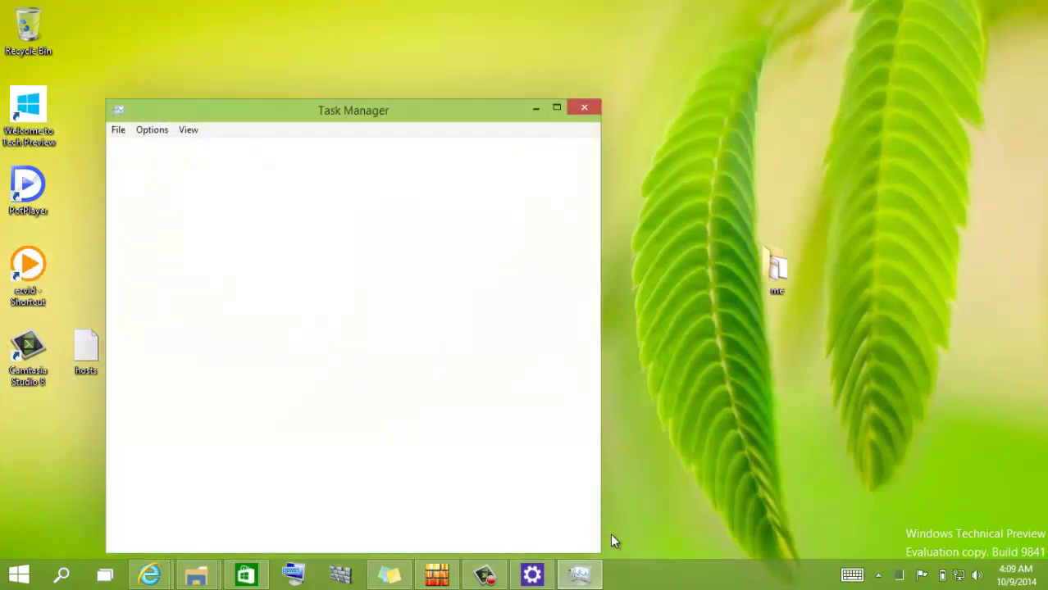
pyautogui.moveTo(367, 123); pyautogui.dragTo(499, 82)
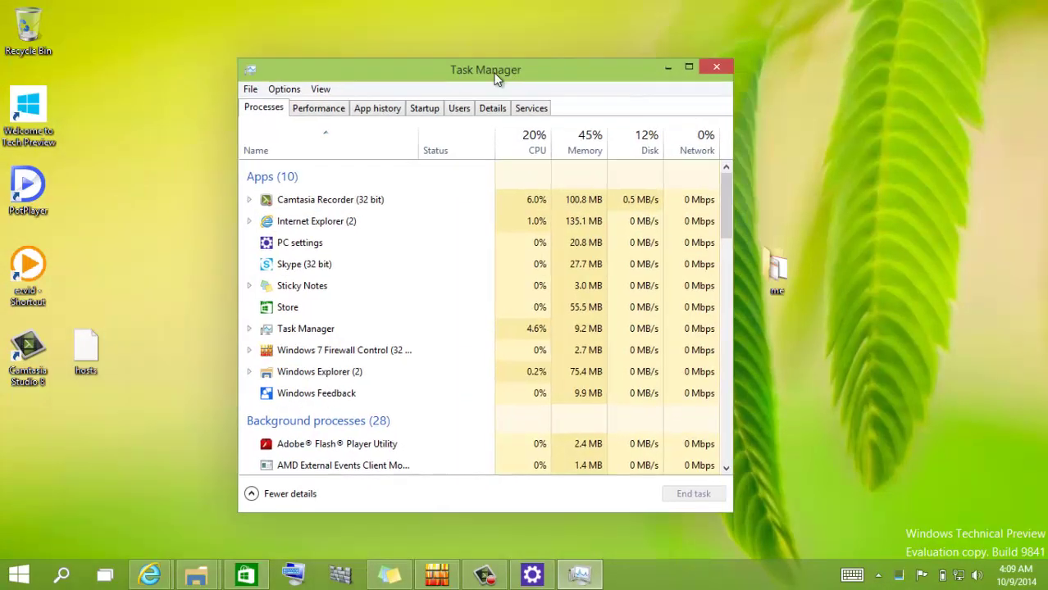
pyautogui.click(319, 110)
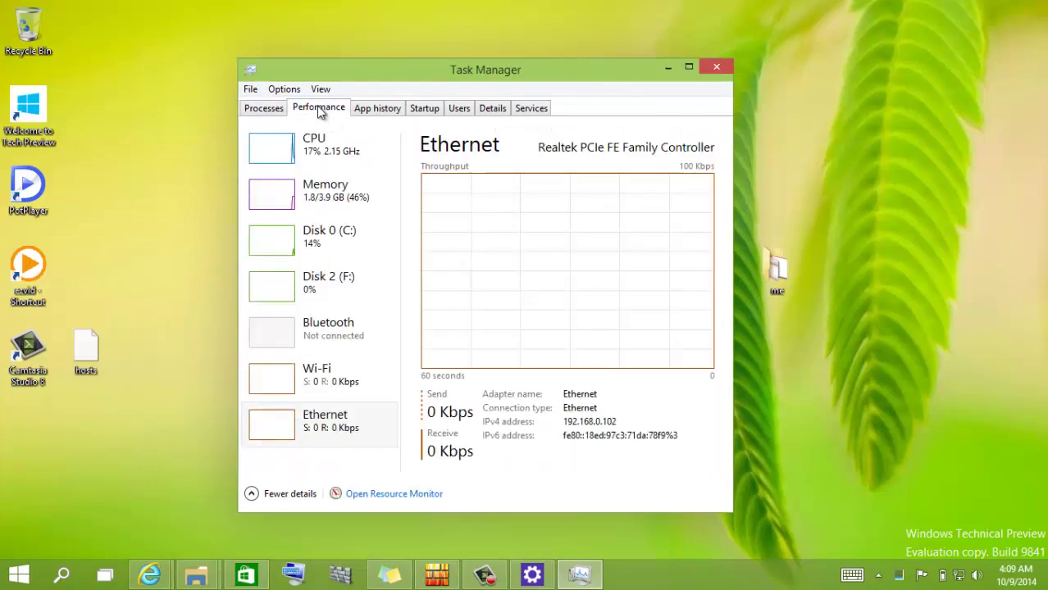
pyautogui.click(305, 146)
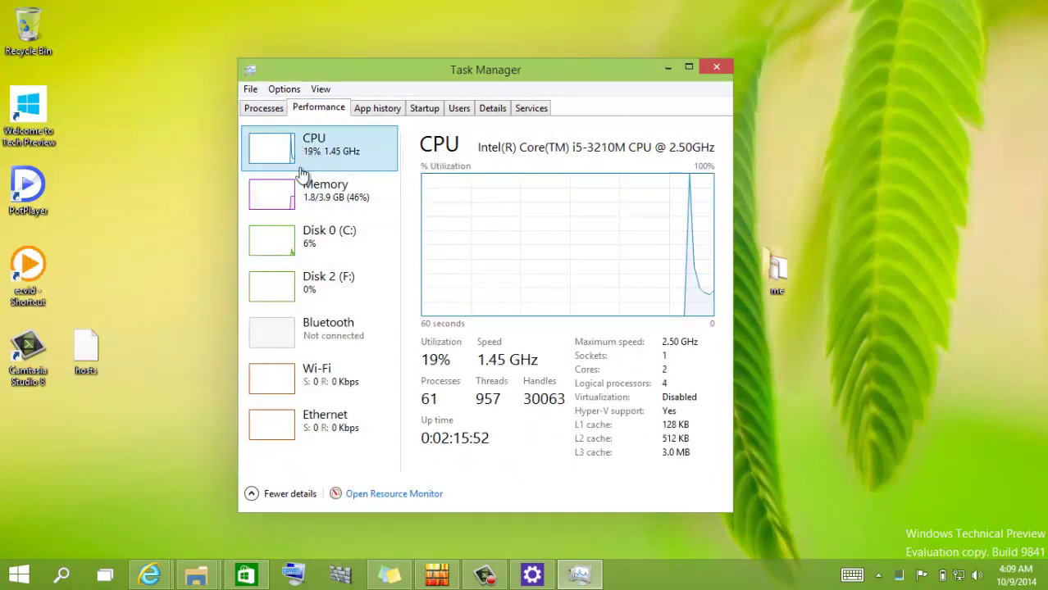
pyautogui.click(300, 180)
# Look through Task Manager's App history, Startup, Users, Details and Services pages, and return to Processes and Performance.
pyautogui.click(373, 111)
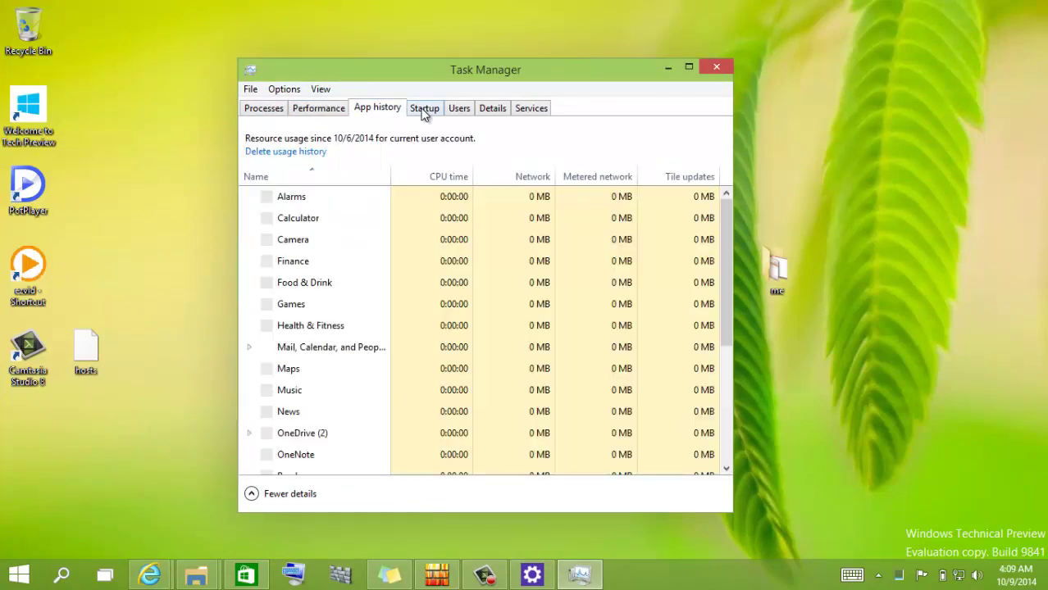
pyautogui.click(424, 111)
pyautogui.click(456, 113)
pyautogui.click(484, 110)
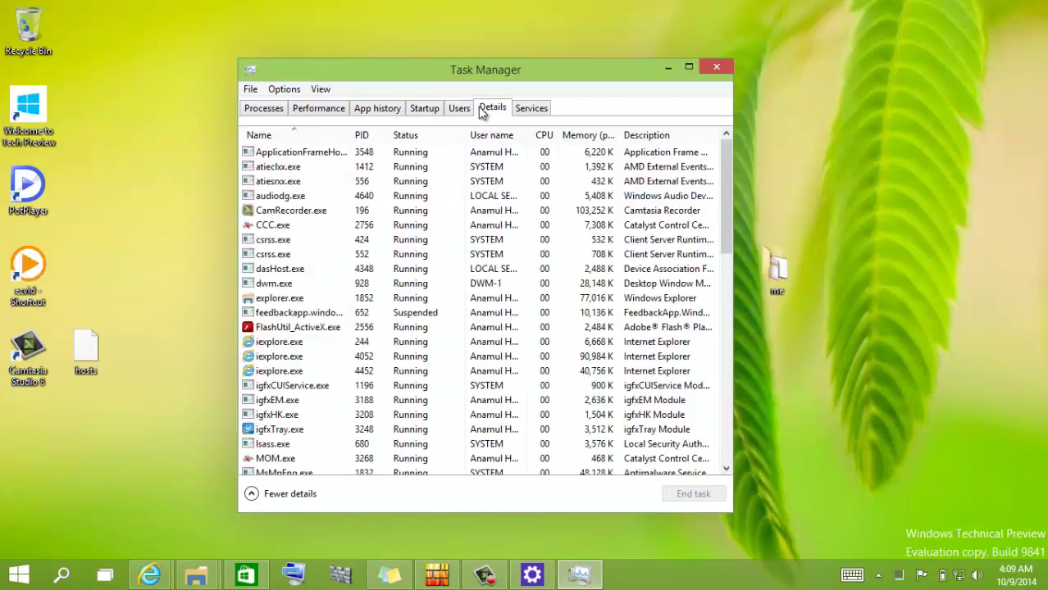
pyautogui.click(525, 109)
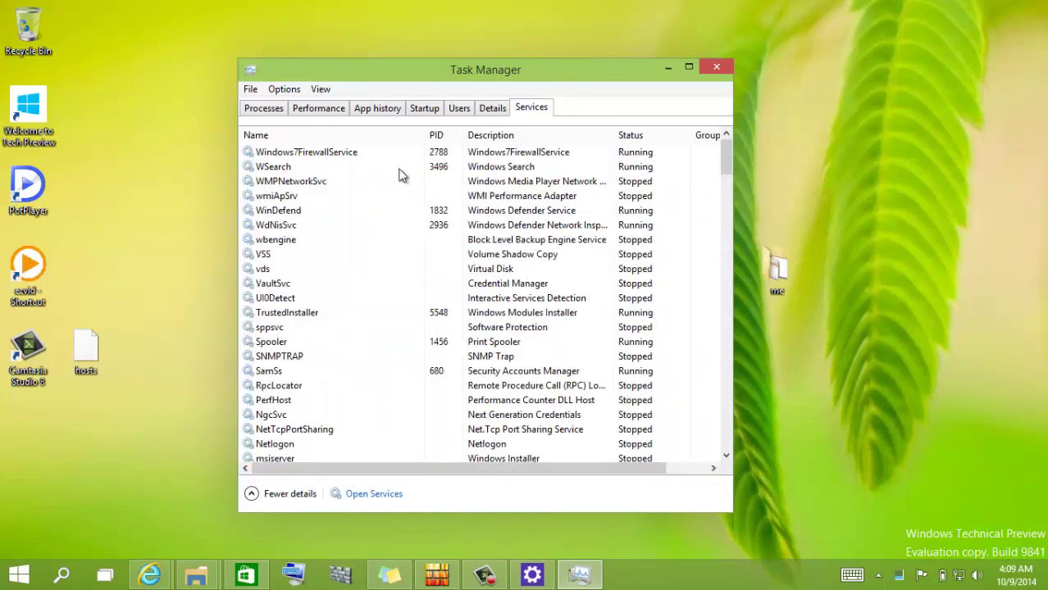
pyautogui.click(269, 112)
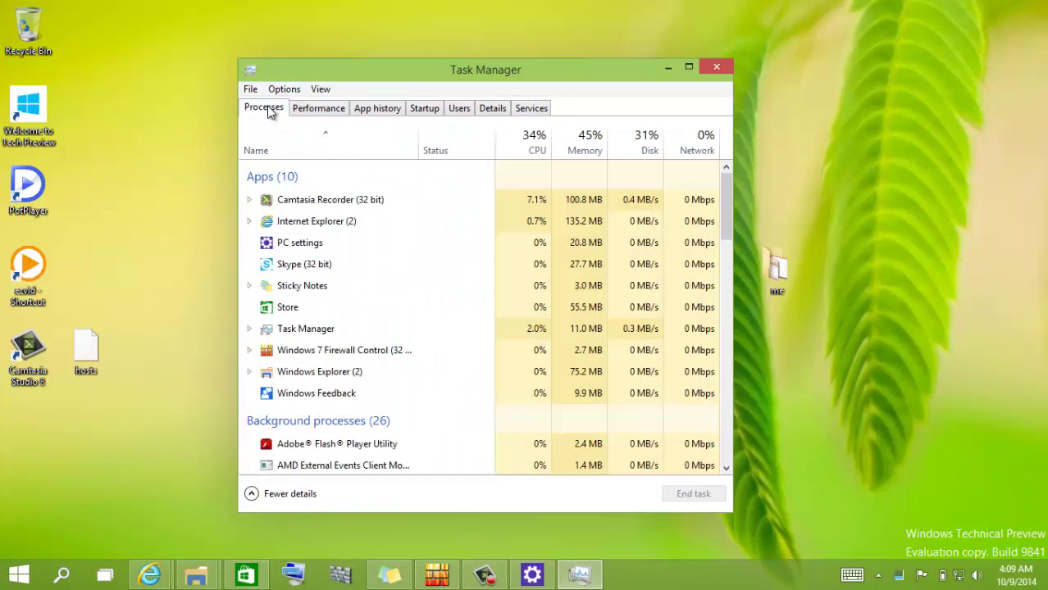
pyautogui.click(320, 109)
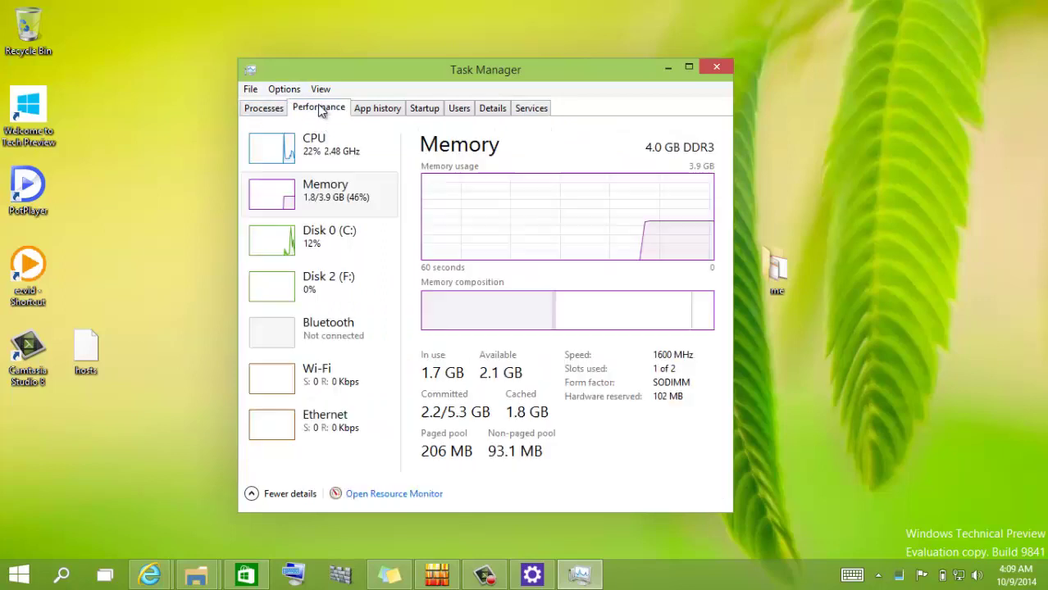
# Show kernel times on Task Manager's CPU graph, and switch to the graph summary view and back to the full window.
pyautogui.click(288, 156)
pyautogui.rightClick(498, 206)
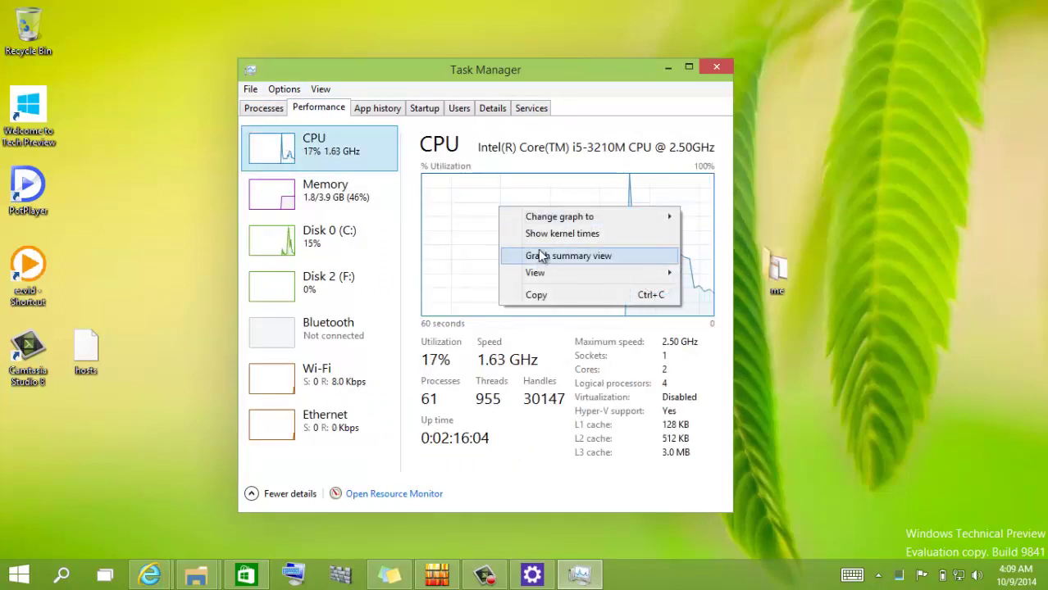
pyautogui.click(545, 235)
pyautogui.rightClick(534, 238)
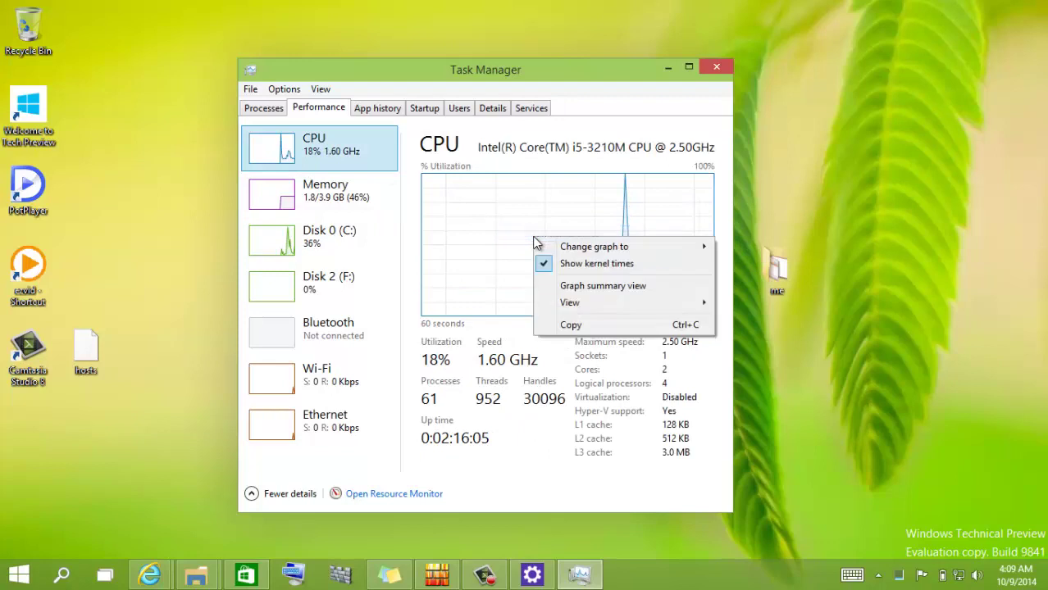
pyautogui.click(572, 287)
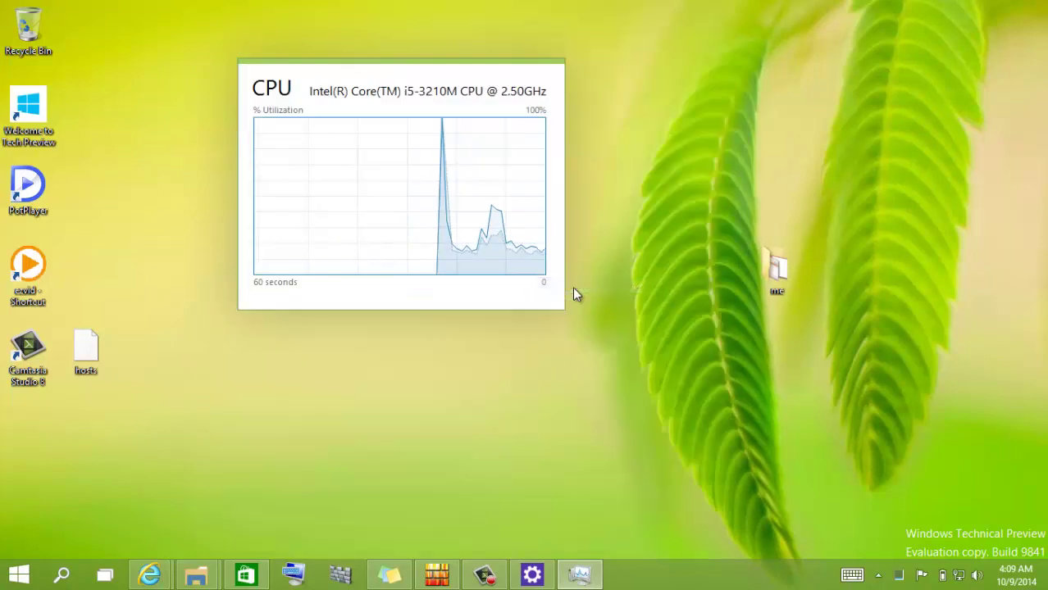
pyautogui.doubleClick(439, 197)
# Change the CPU graph to show logical processors and minimize Task Manager.
pyautogui.rightClick(478, 209)
pyautogui.moveTo(533, 215)
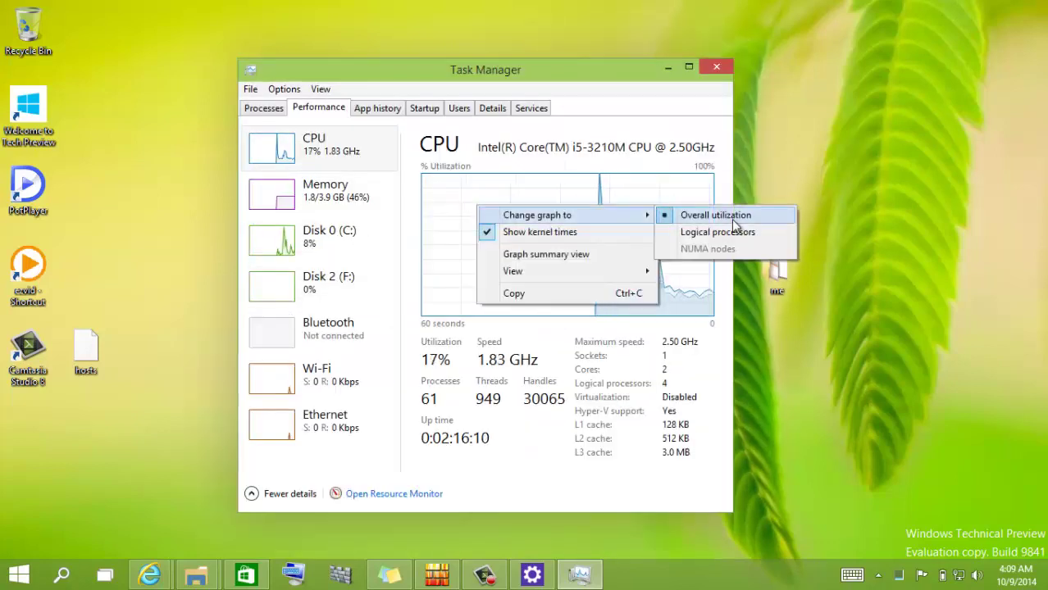
pyautogui.click(732, 232)
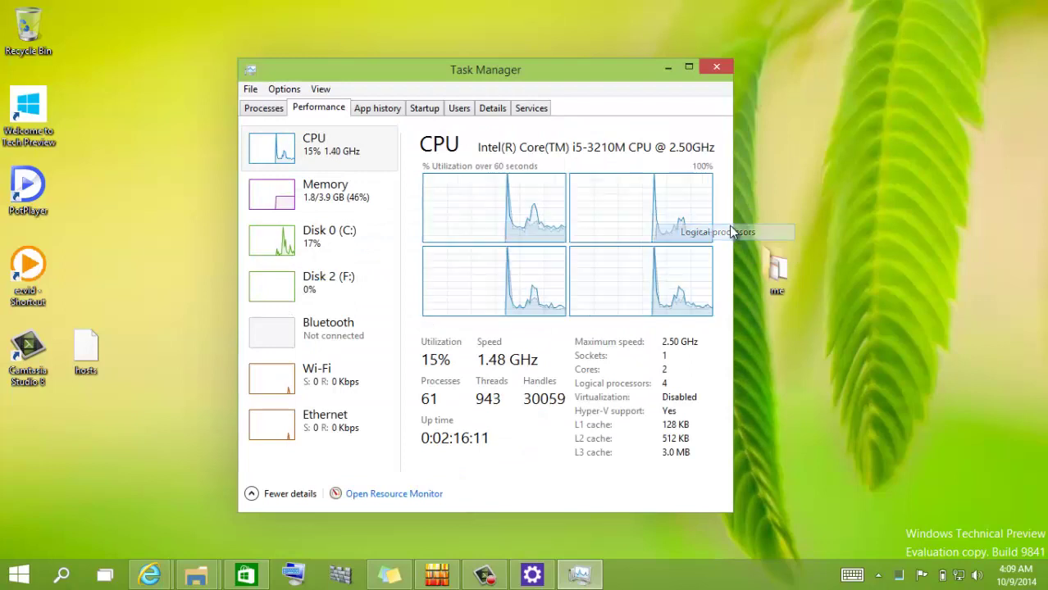
pyautogui.click(666, 67)
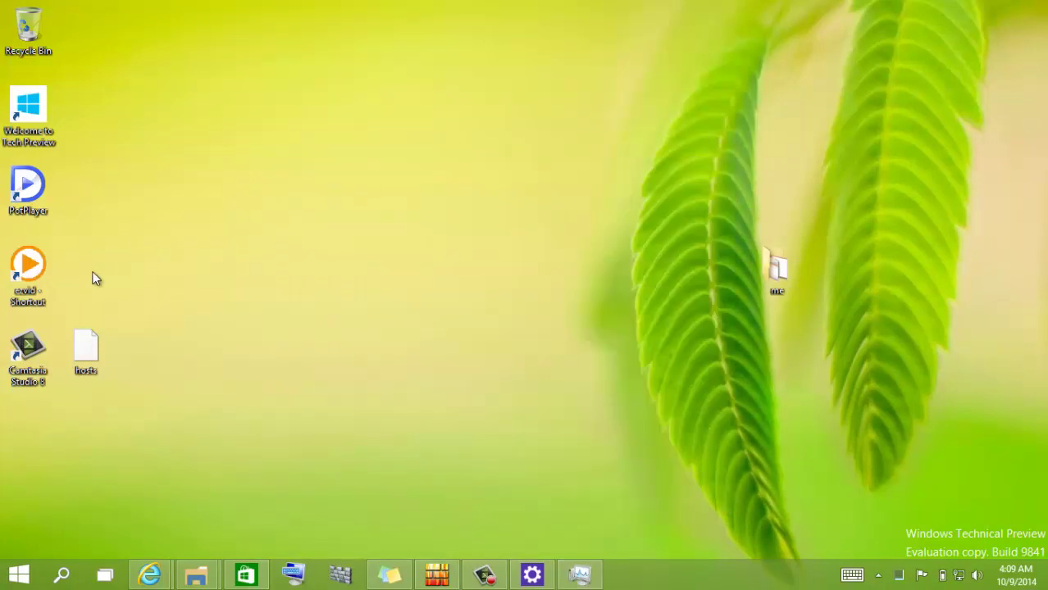
# View the recent items of Paint and File Explorer in the Start menu, and close the menu.
pyautogui.click(19, 574)
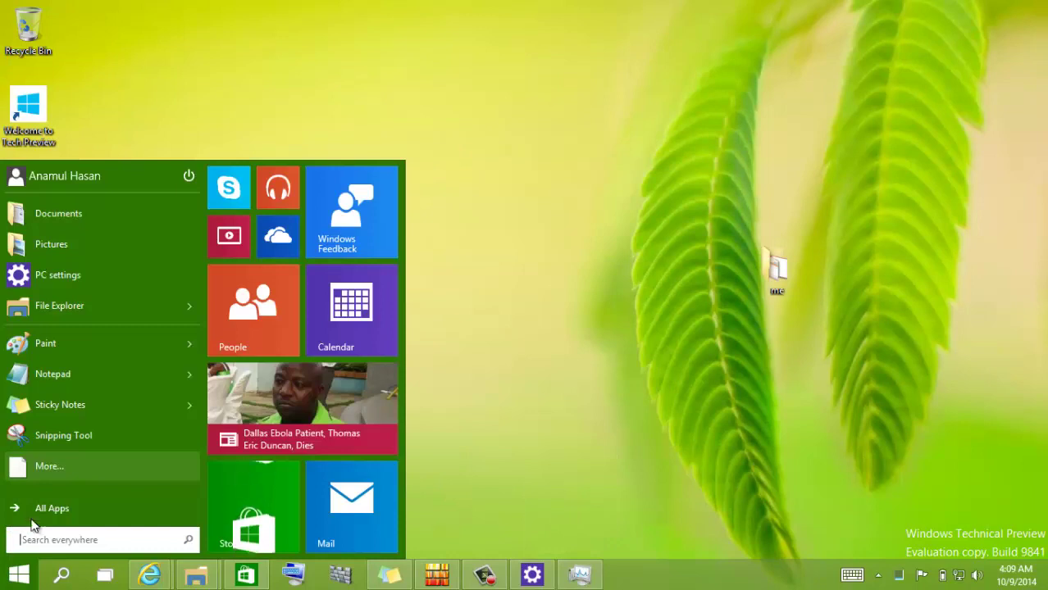
pyautogui.moveTo(70, 329)
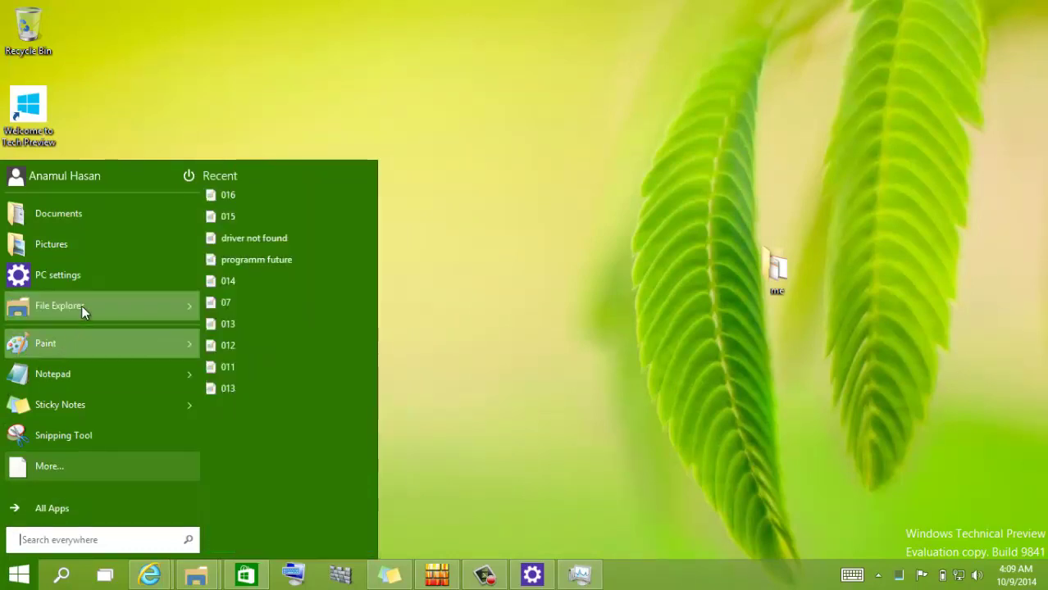
pyautogui.moveTo(81, 306)
pyautogui.click(115, 99)
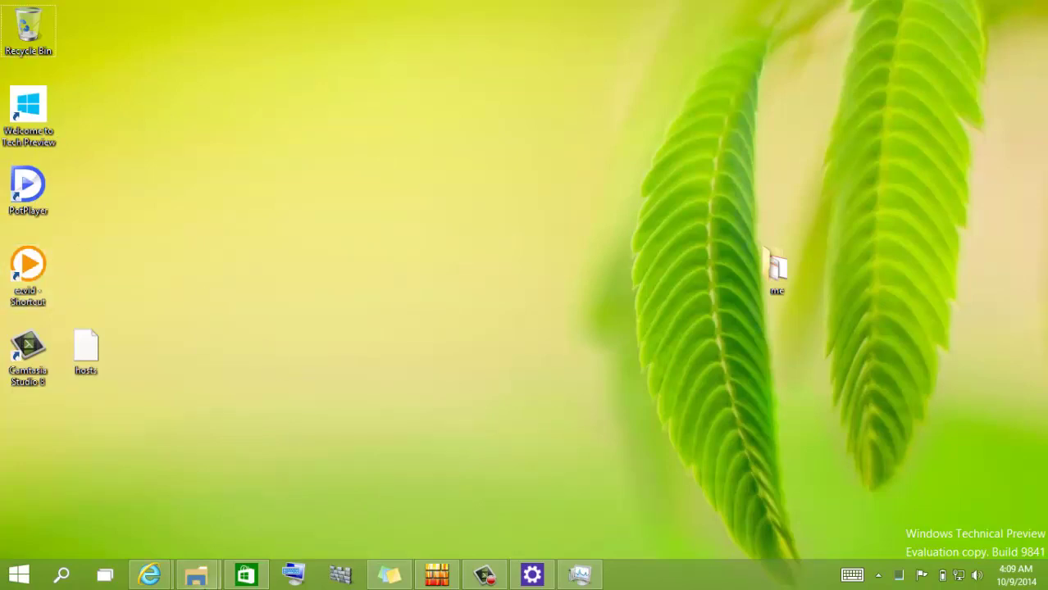
# Open File Explorer and view its Home location and the folders and drives in This PC.
pyautogui.click(195, 579)
pyautogui.click(174, 504)
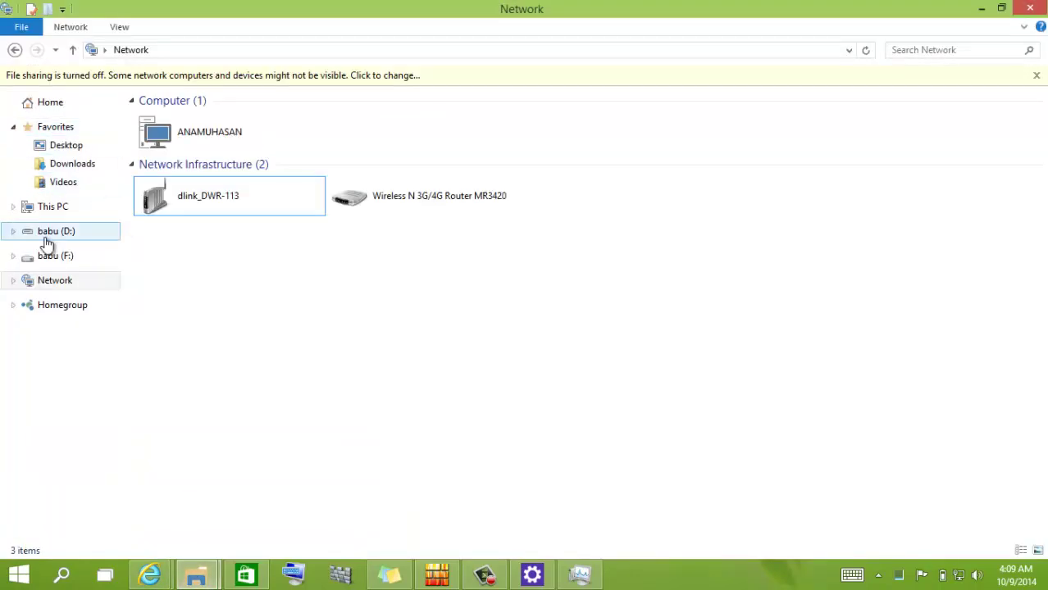
pyautogui.click(48, 104)
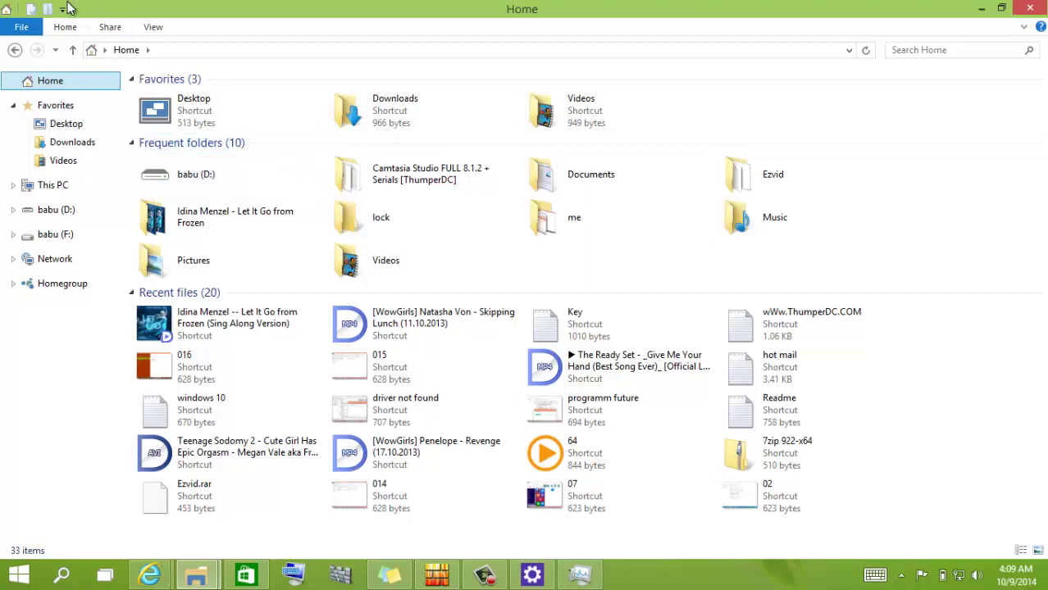
pyautogui.click(7, 7)
pyautogui.click(164, 5)
pyautogui.click(49, 185)
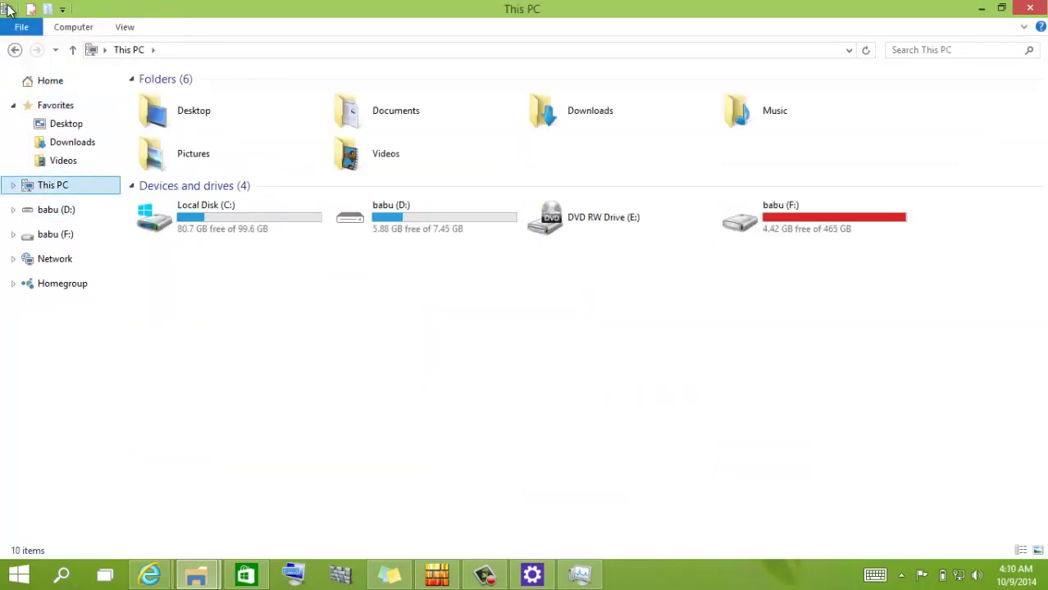
pyautogui.click(7, 9)
pyautogui.click(163, 346)
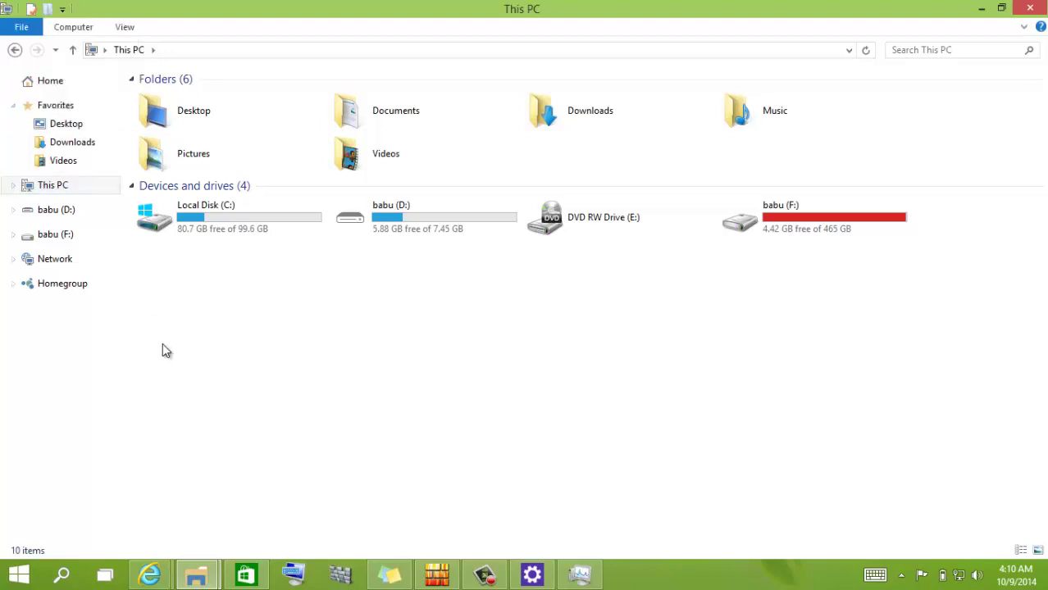
# Examine the commands available for drive D: in This PC and dismiss them without choosing one.
pyautogui.click(376, 215)
pyautogui.rightClick(377, 215)
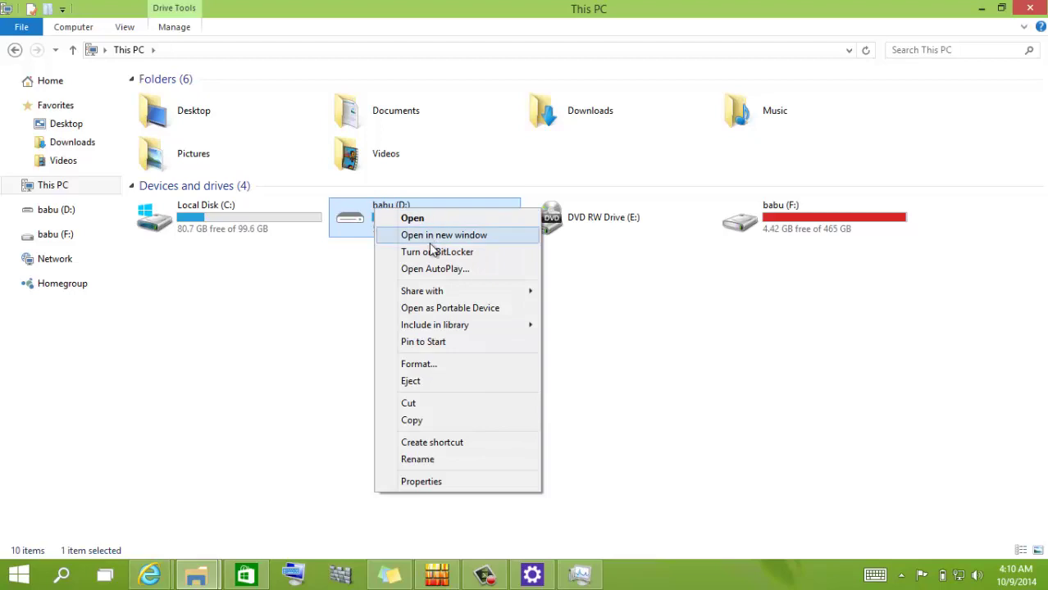
pyautogui.moveTo(443, 295)
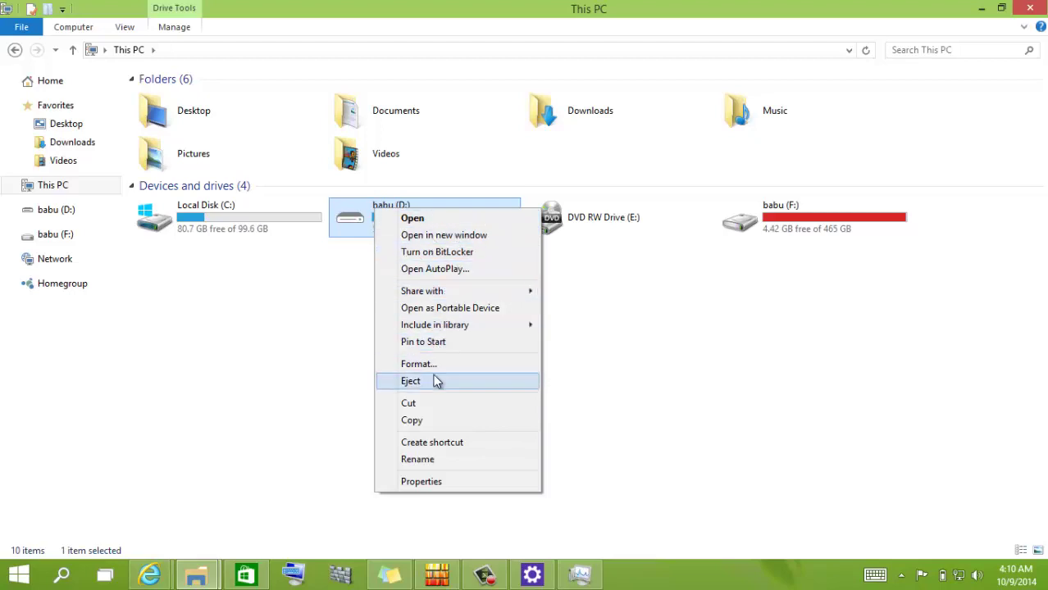
pyautogui.click(596, 218)
pyautogui.click(386, 400)
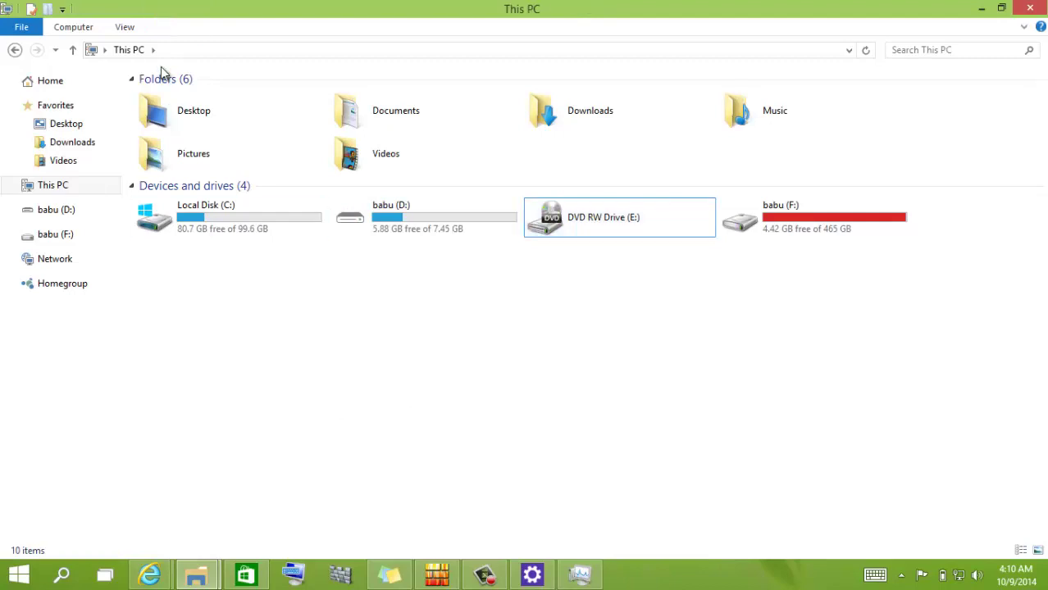
# Eject removable drive D: from This PC using the drive tools.
pyautogui.click(369, 224)
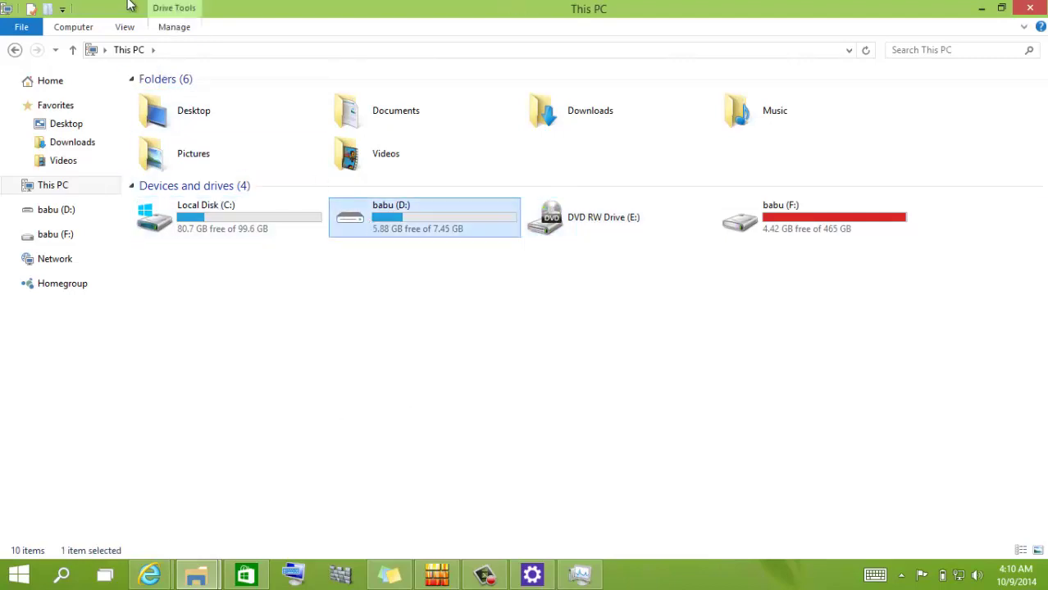
pyautogui.click(175, 27)
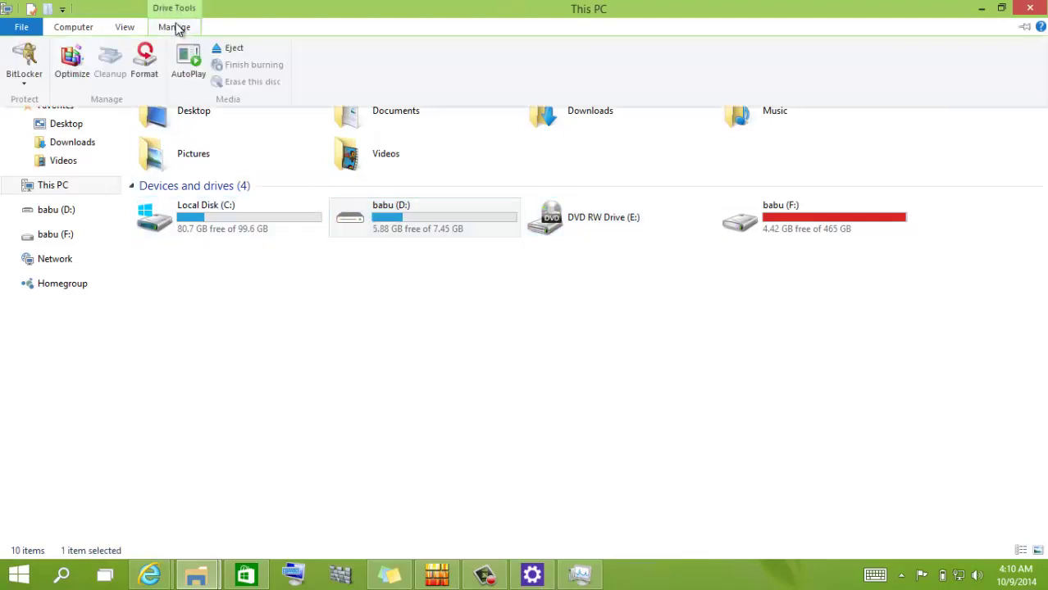
pyautogui.click(229, 49)
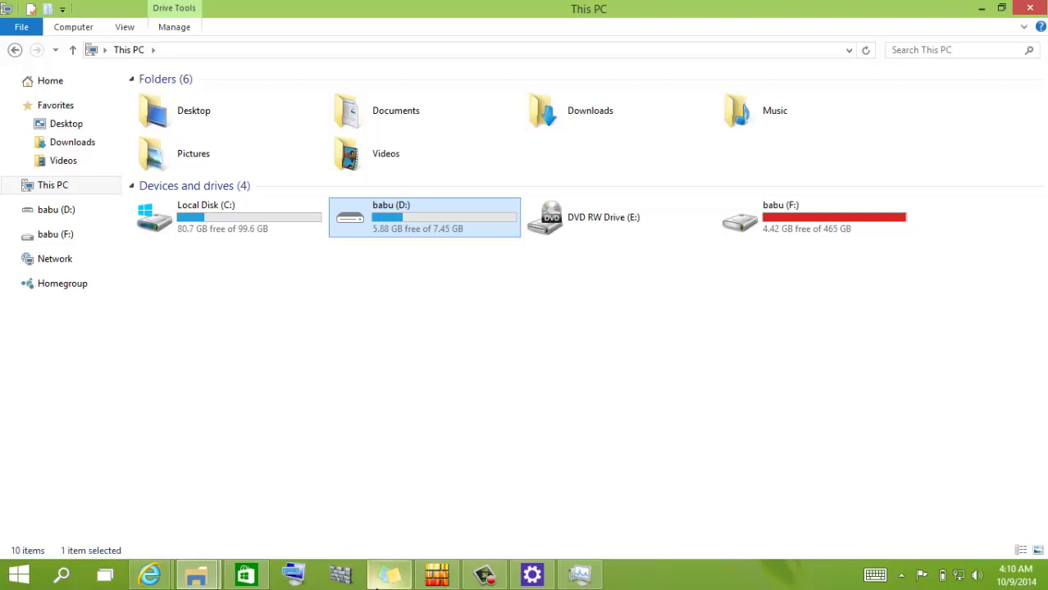
# Bring the open sticky note to the front by switching to Sticky Notes.
pyautogui.click(385, 576)
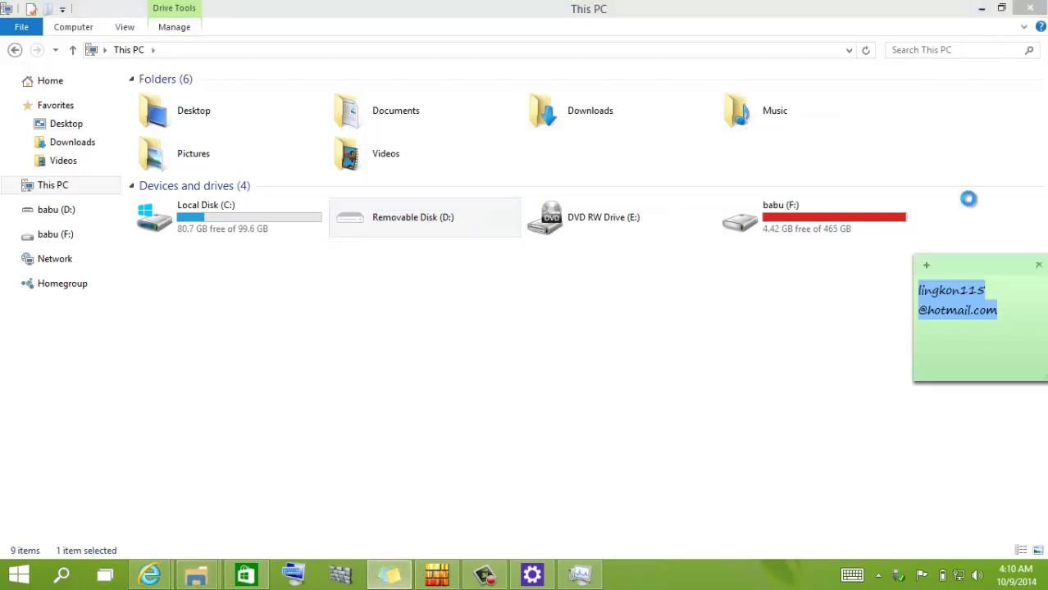